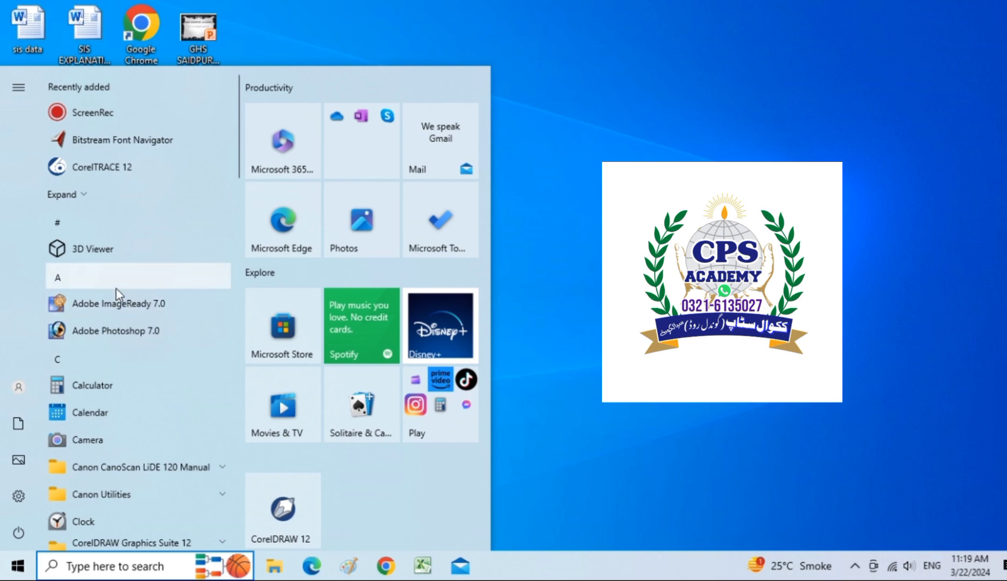
Launch WordPad from the Windows Accessories group of installed programs.
{"action": "scroll", "coordinate": [116, 295], "scroll_direction": "down", "scroll_amount": 10}
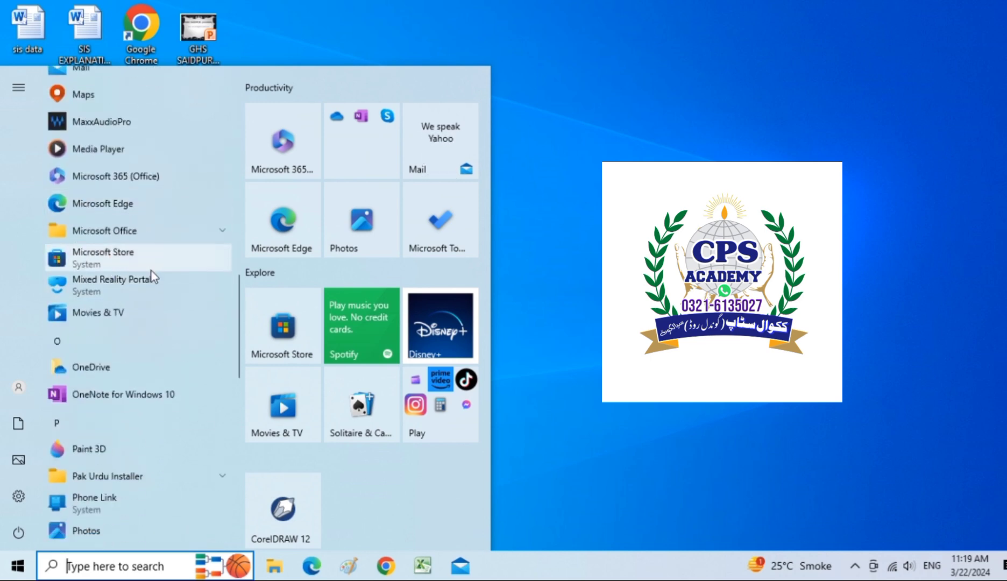
{"action": "scroll", "coordinate": [151, 274], "scroll_direction": "down", "scroll_amount": 10}
{"action": "scroll", "coordinate": [148, 274], "scroll_direction": "down", "scroll_amount": 3}
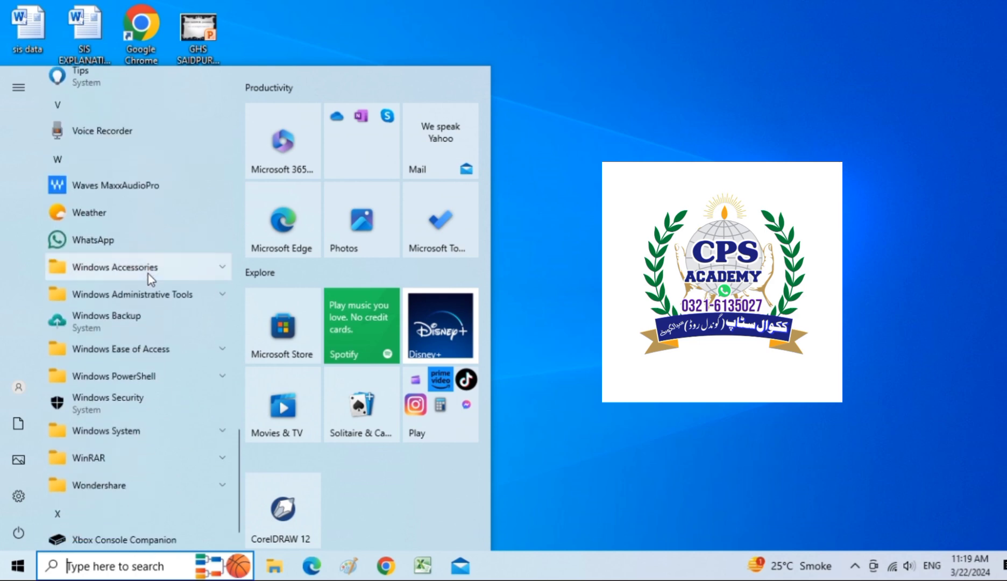
{"action": "left_click", "coordinate": [209, 273]}
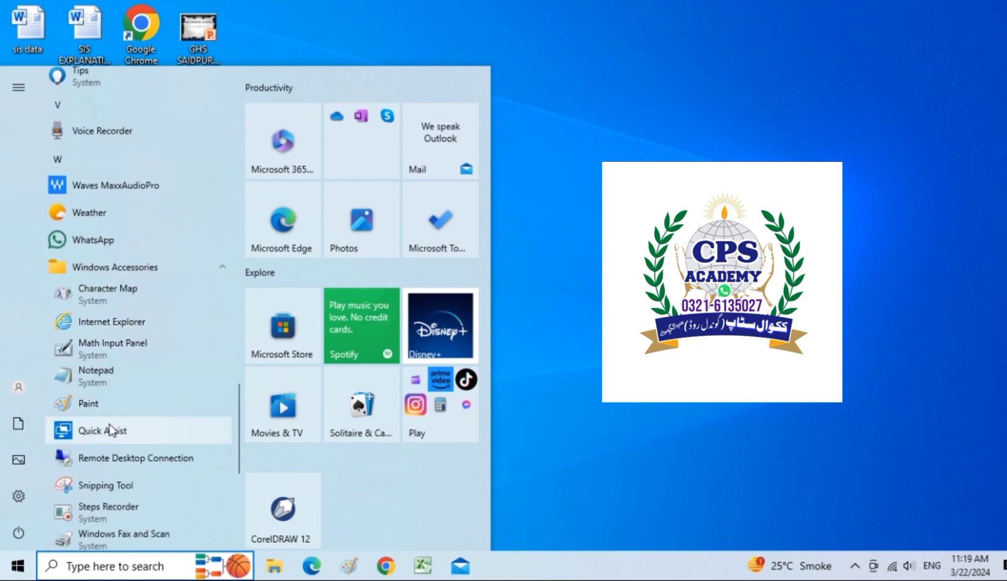
{"action": "scroll", "coordinate": [109, 425], "scroll_direction": "down", "scroll_amount": 3}
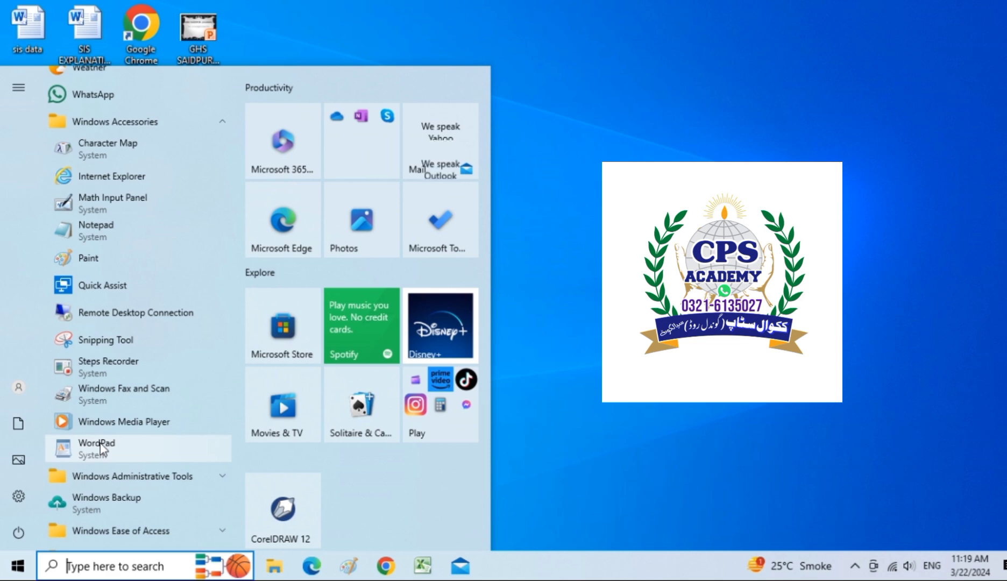
{"action": "left_click", "coordinate": [100, 443]}
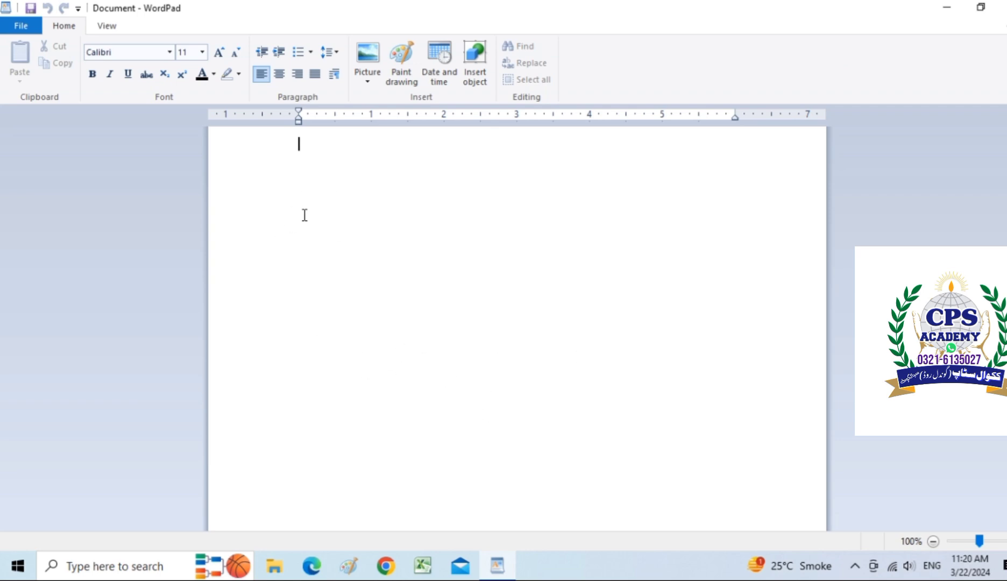
Write the heading "My Self" and start a numbered list (1., 2., 3.) on the line below it.
{"action": "type", "text": "My "}
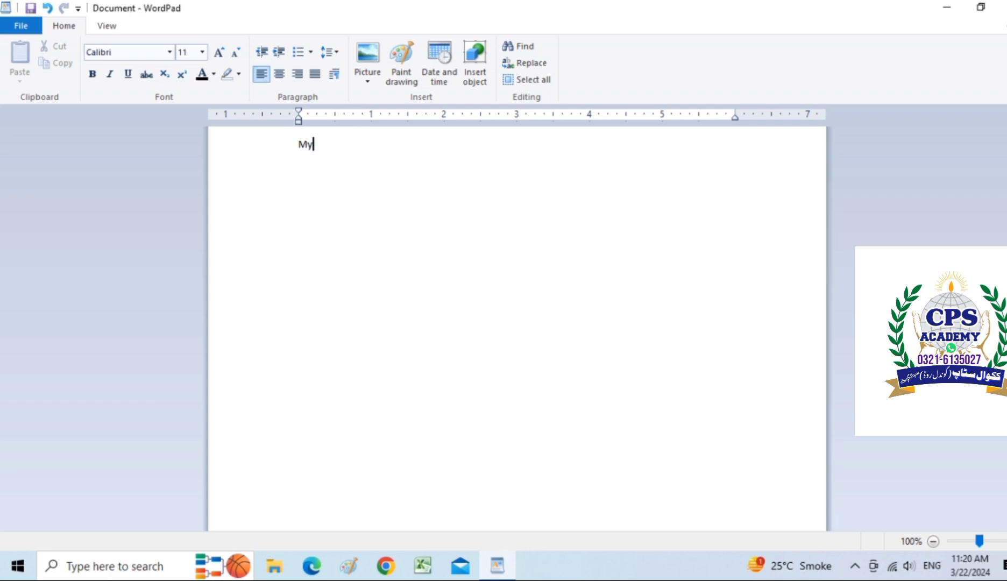
{"action": "type", "text": "Self"}
{"action": "key", "text": "Return"}
{"action": "left_click", "coordinate": [310, 53]}
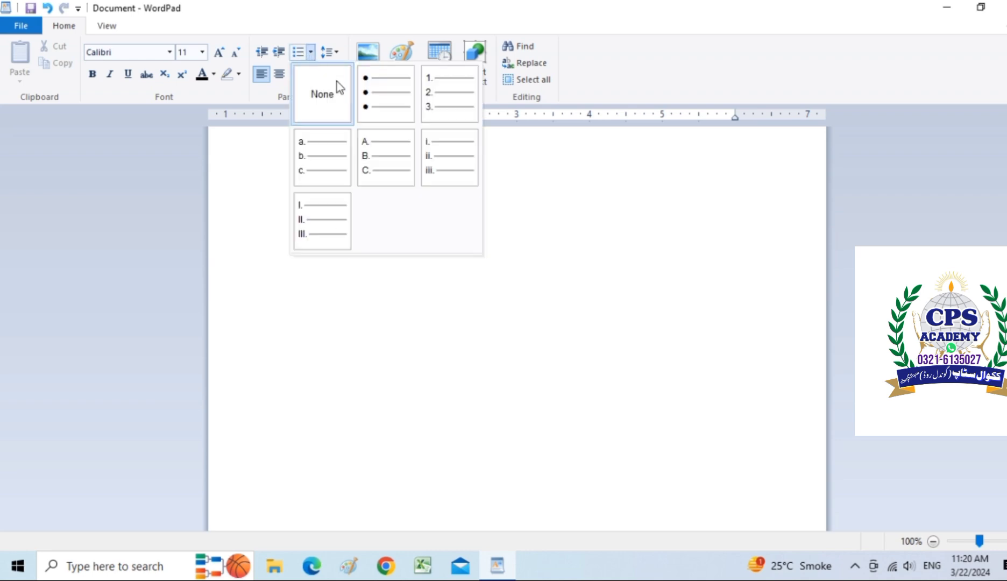
{"action": "left_click", "coordinate": [438, 105]}
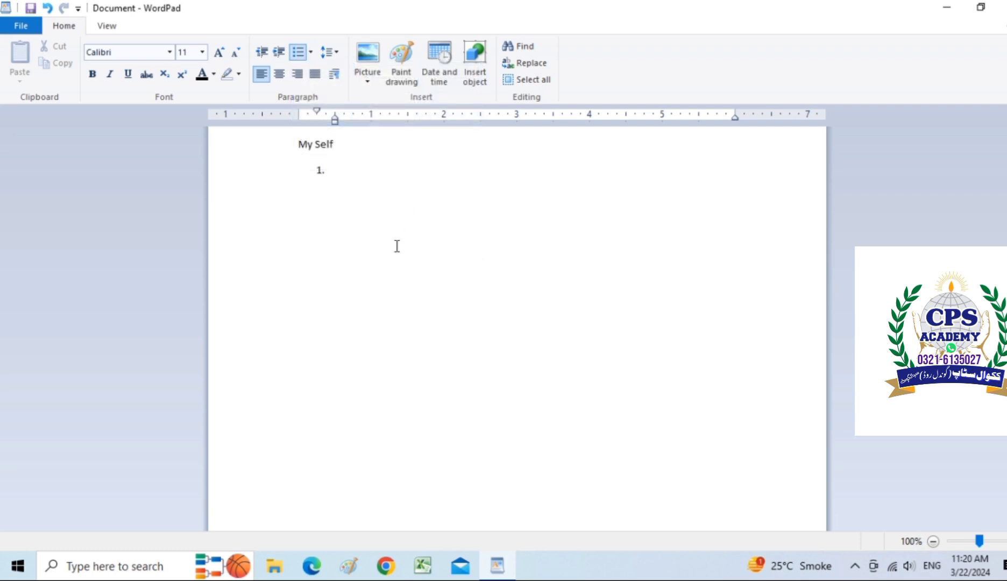
Fill the first two list items with sentences giving the student's name and the father's name.
{"action": "type", "text": "My name is Ali."}
{"action": "key", "text": "Return"}
{"action": "type", "text": "My Fat"}
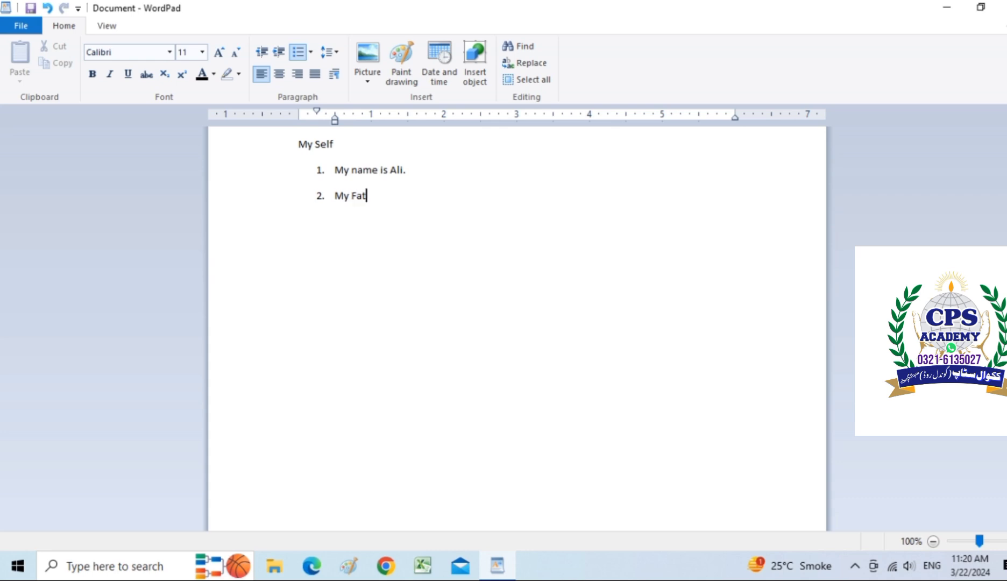
{"action": "type", "text": "her Name is"}
{"action": "type", "text": "Asa"}
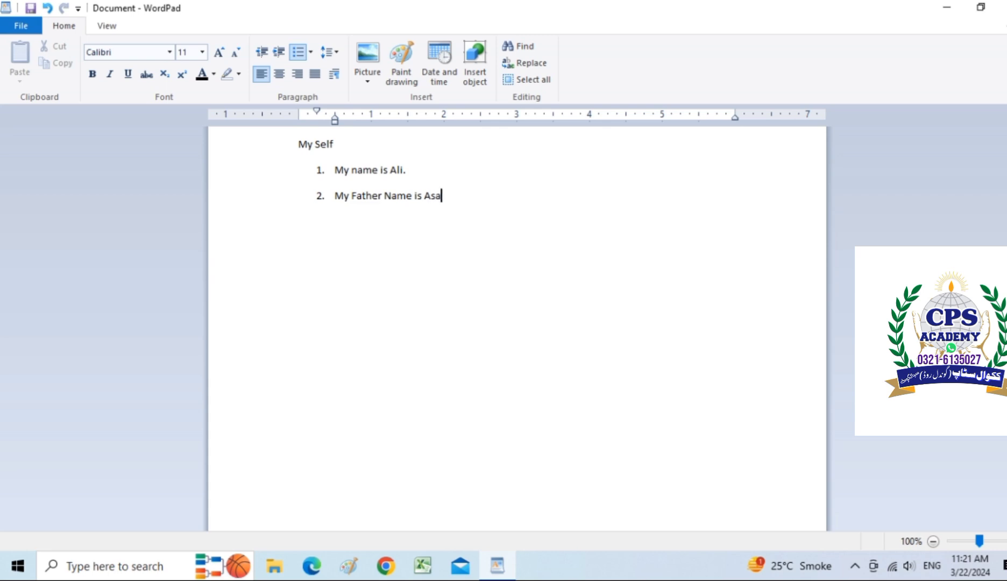
{"action": "type", "text": "d."}
Add a third list item "I read in class 9th class." and a fourth item "i love my school.".
{"action": "key", "text": "Return"}
{"action": "type", "text": "I rad"}
{"action": "key", "text": "BackSpace"}
{"action": "key", "text": "BackSpace"}
{"action": "type", "text": "ead in class "}
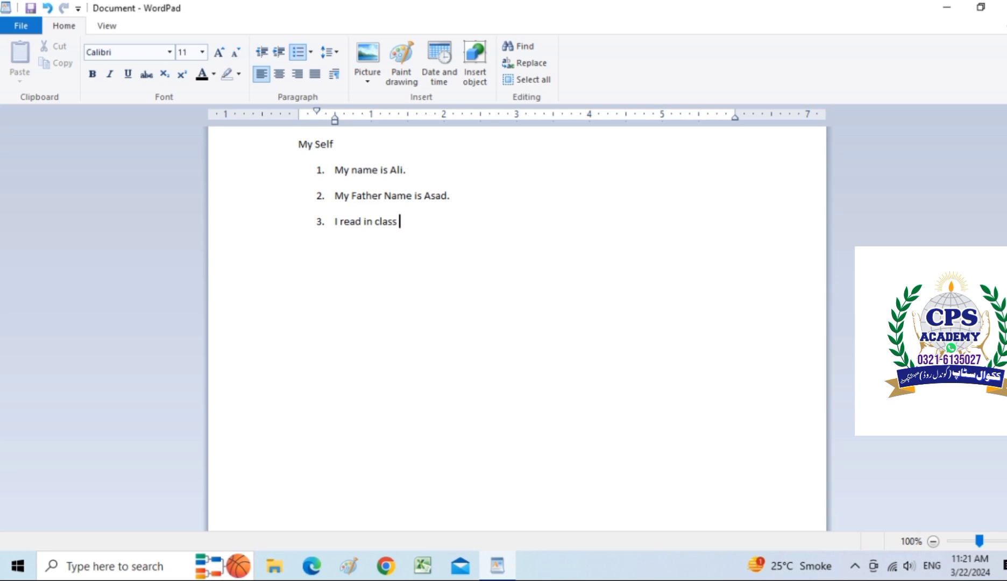
{"action": "type", "text": "9th class."}
{"action": "key", "text": "Return"}
{"action": "type", "text": "i love "}
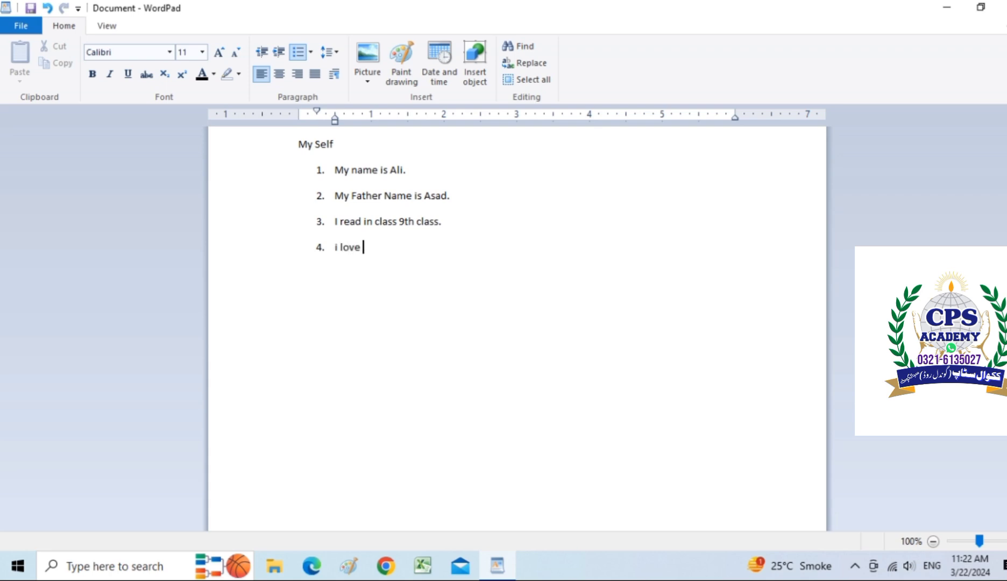
{"action": "type", "text": "my school."}
Center the "My Self" heading and enlarge its text to size 20.
{"action": "left_click", "coordinate": [330, 144]}
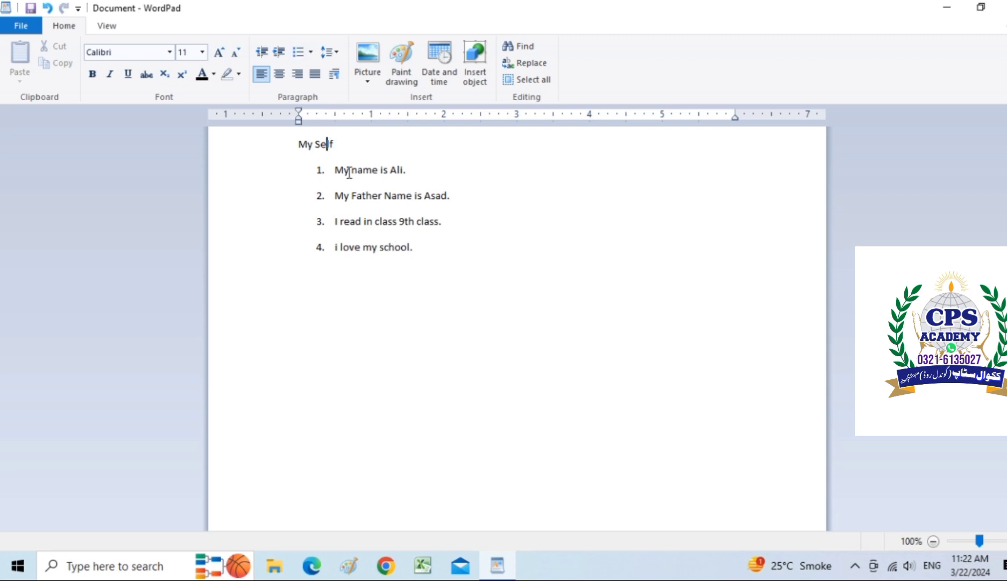
{"action": "left_click", "coordinate": [280, 76]}
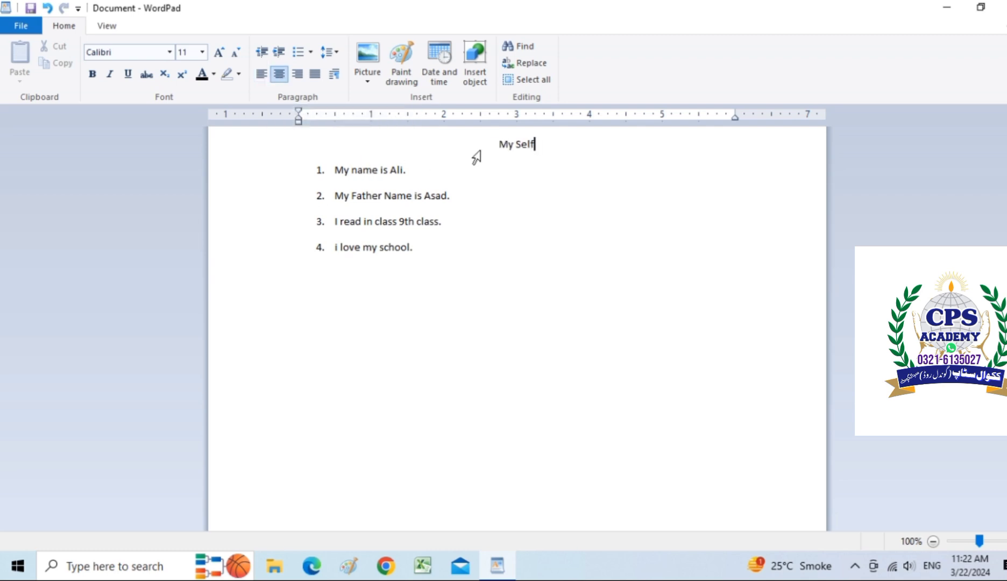
{"action": "left_click", "coordinate": [494, 147]}
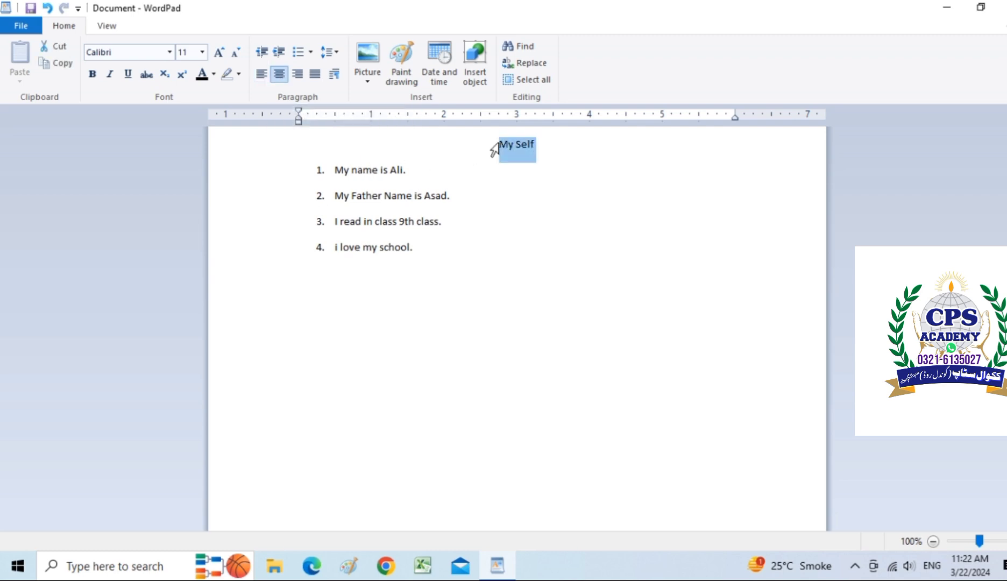
{"action": "left_click", "coordinate": [218, 52]}
{"action": "left_click", "coordinate": [217, 53]}
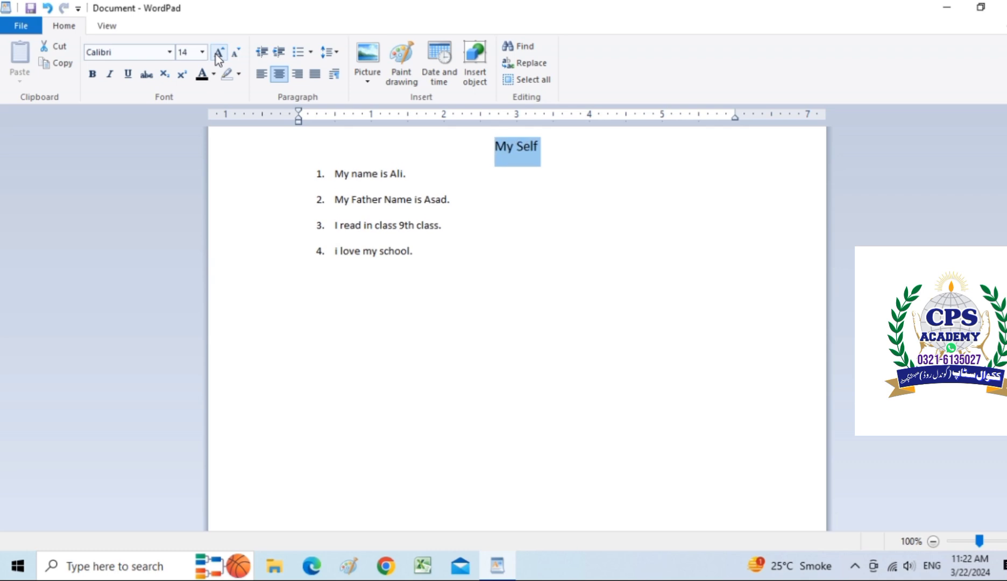
{"action": "left_click", "coordinate": [218, 52]}
{"action": "left_click", "coordinate": [218, 53]}
{"action": "left_click", "coordinate": [218, 52]}
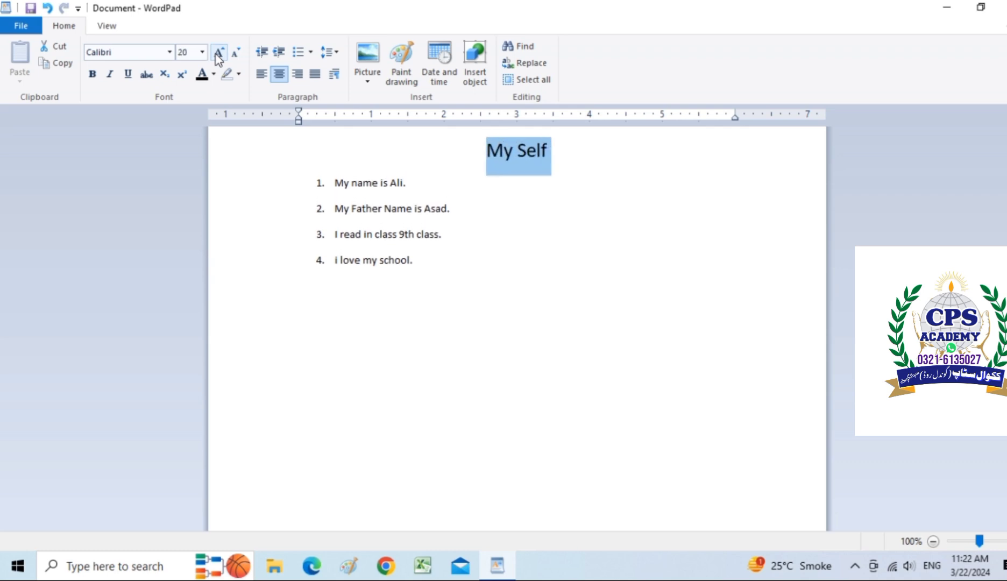
Change the heading's font to Bernard MT Condensed and underline it.
{"action": "left_click", "coordinate": [169, 53]}
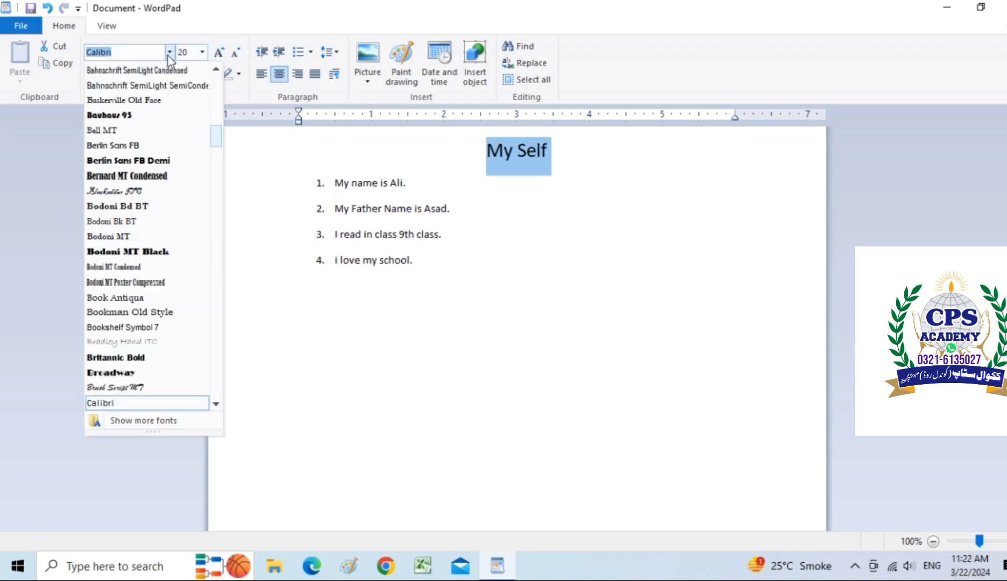
{"action": "left_click", "coordinate": [134, 176]}
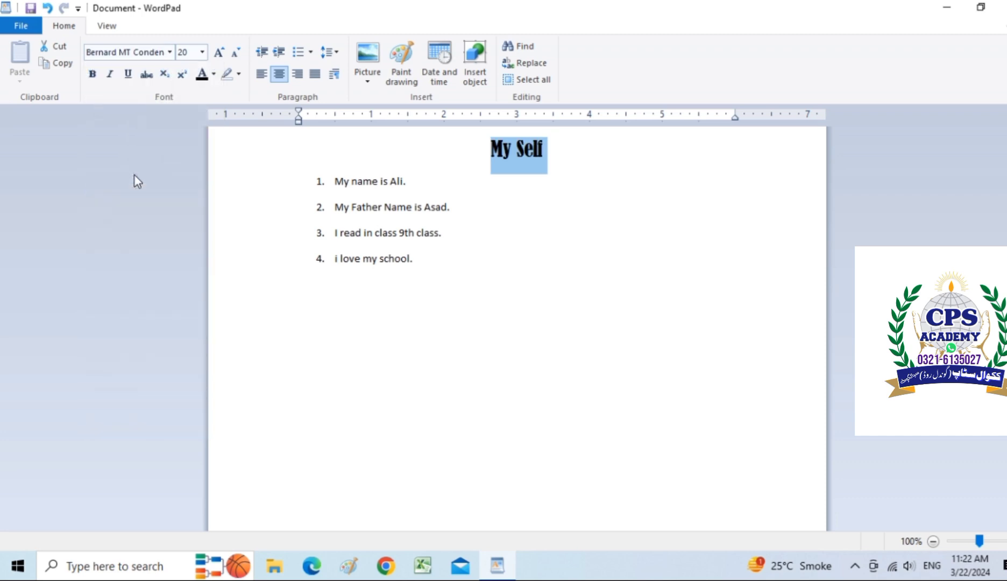
{"action": "left_click", "coordinate": [128, 76]}
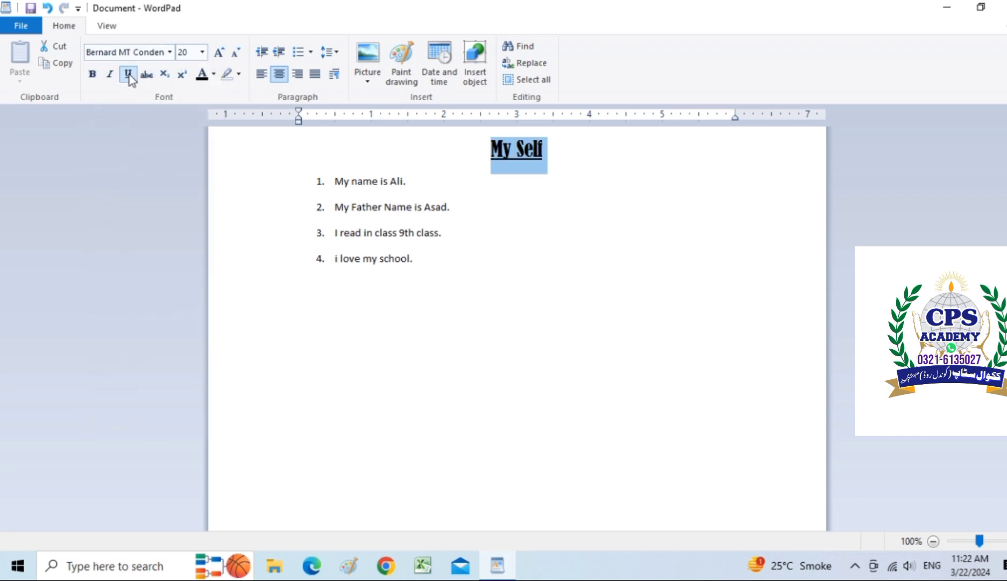
Enlarge the heading to size 26 and color its text blue.
{"action": "left_click", "coordinate": [220, 53]}
{"action": "left_click", "coordinate": [221, 53]}
{"action": "left_click", "coordinate": [220, 53]}
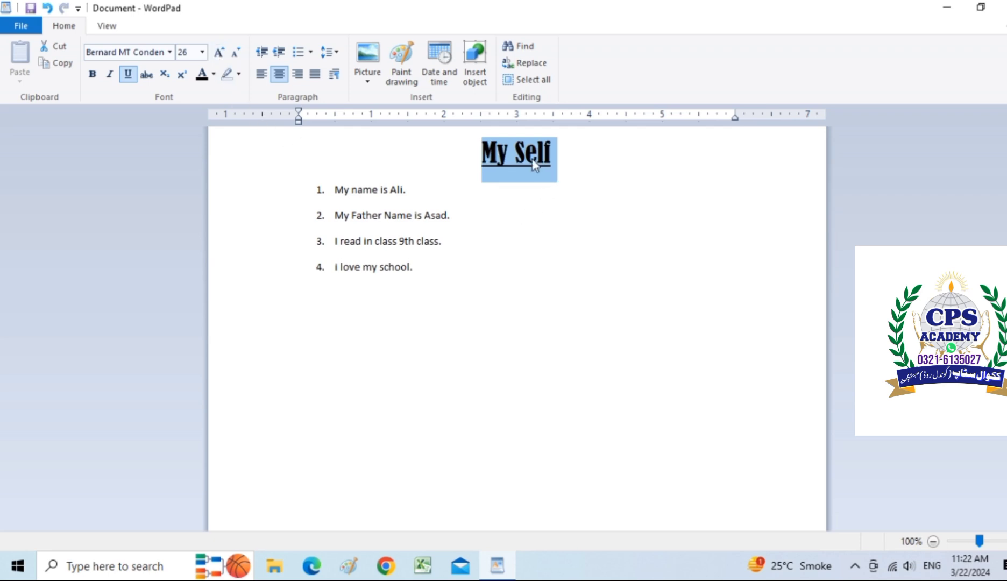
{"action": "left_click", "coordinate": [214, 76]}
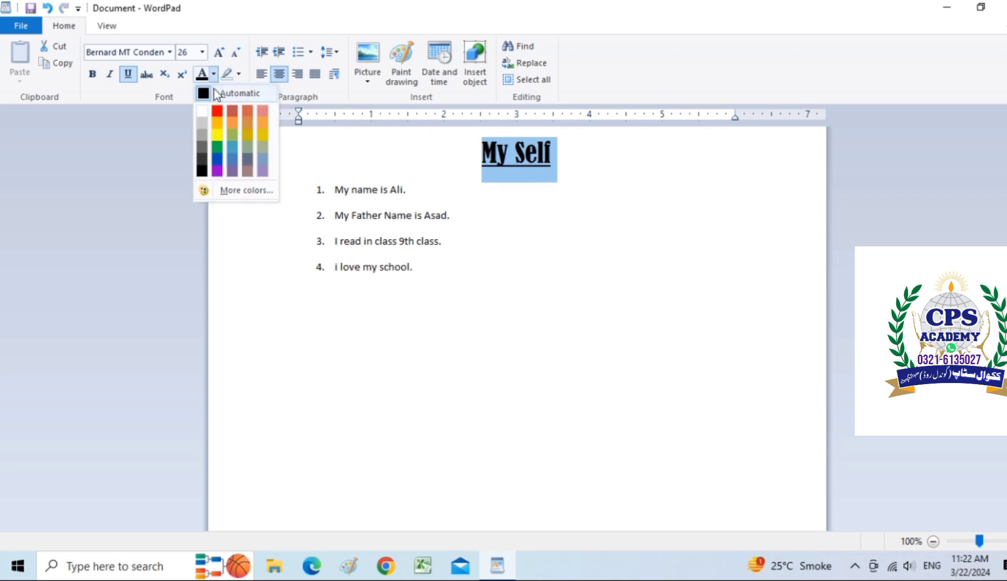
{"action": "left_click", "coordinate": [217, 160]}
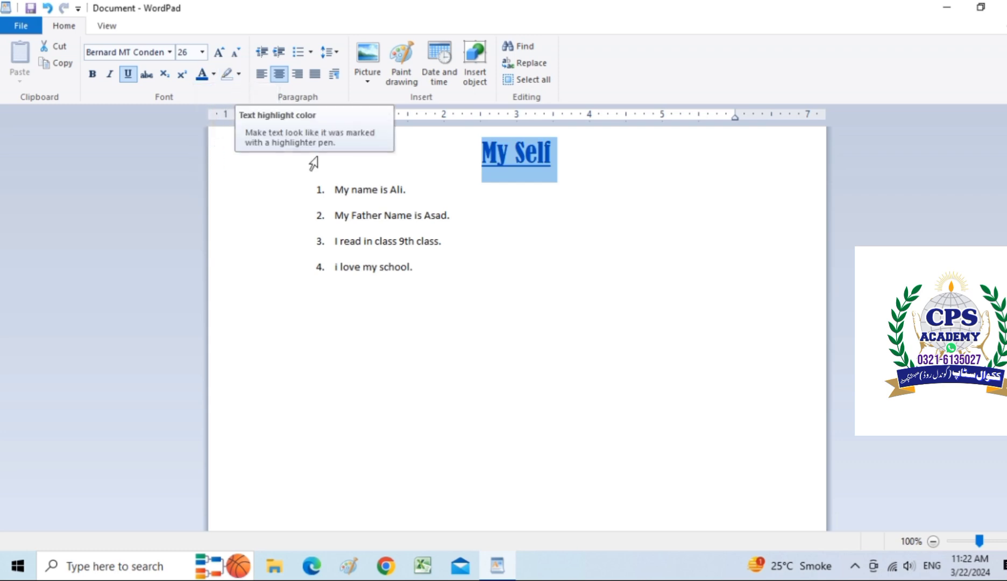
{"action": "left_click", "coordinate": [580, 276]}
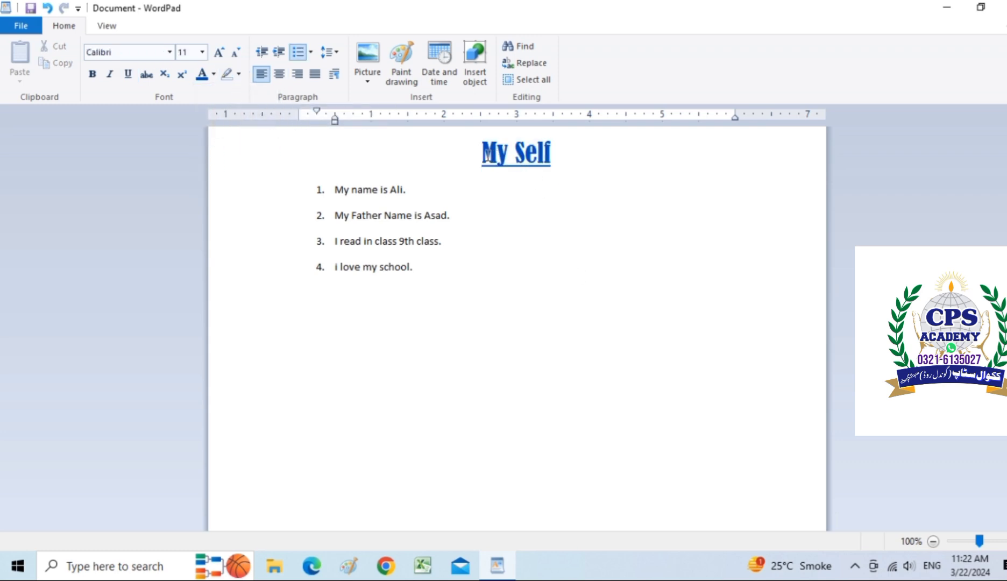
Highlight the "My Self" heading in yellow.
{"action": "left_click_drag", "start_coordinate": [486, 155], "coordinate": [556, 164]}
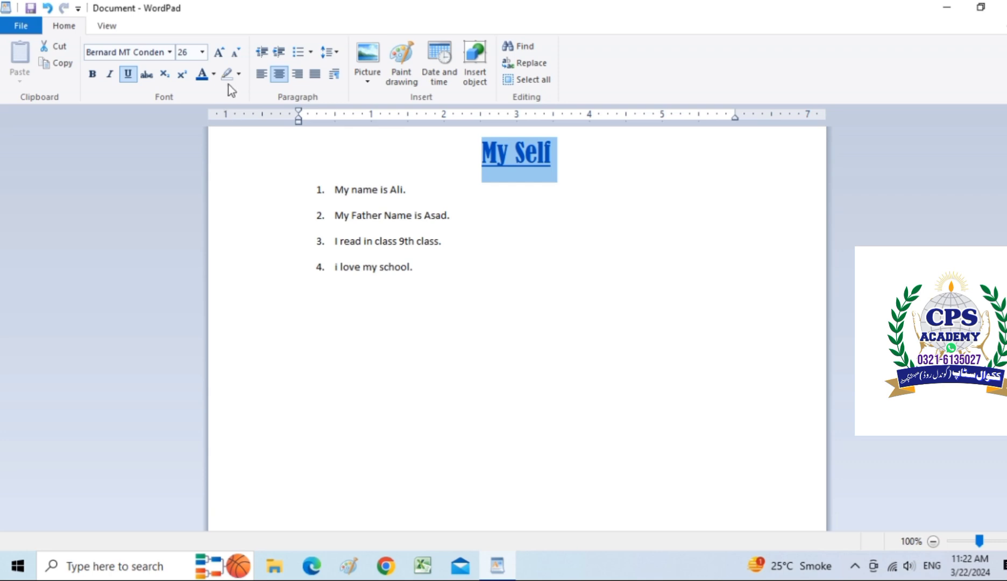
{"action": "left_click", "coordinate": [239, 74]}
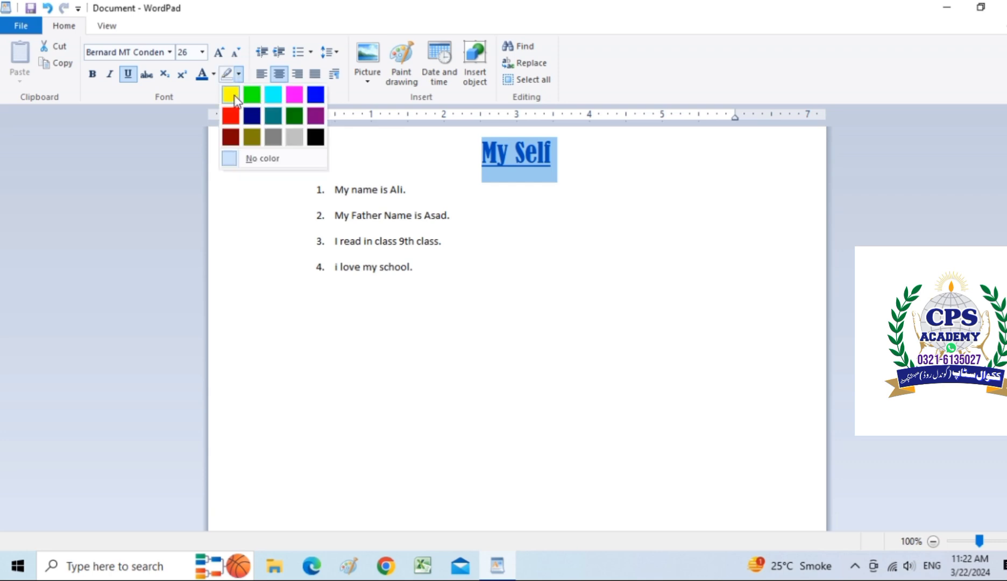
{"action": "left_click", "coordinate": [233, 95]}
{"action": "left_click", "coordinate": [532, 299]}
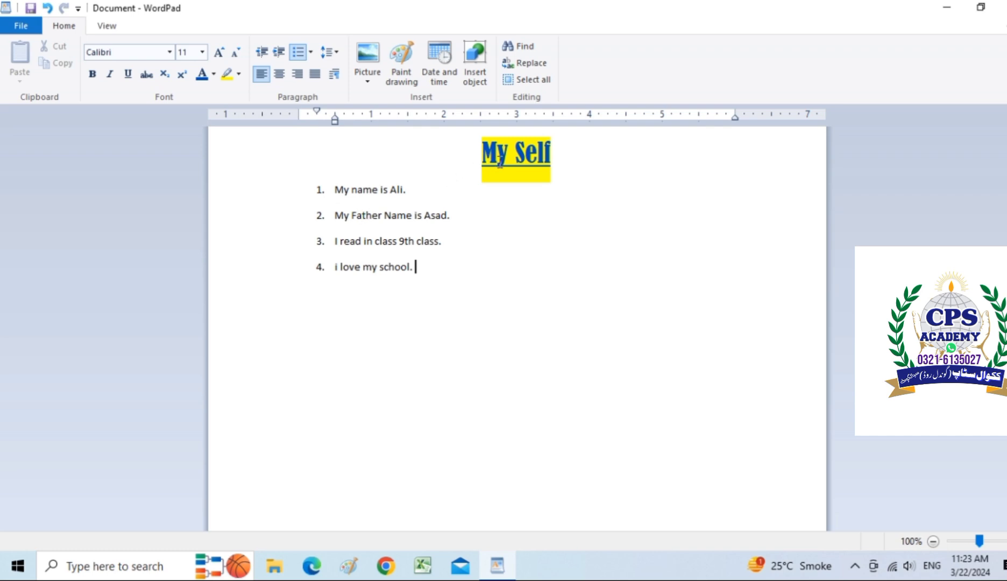
Try smaller and larger font sizes on the heading, ending with size 48.
{"action": "left_click_drag", "start_coordinate": [472, 164], "coordinate": [540, 163]}
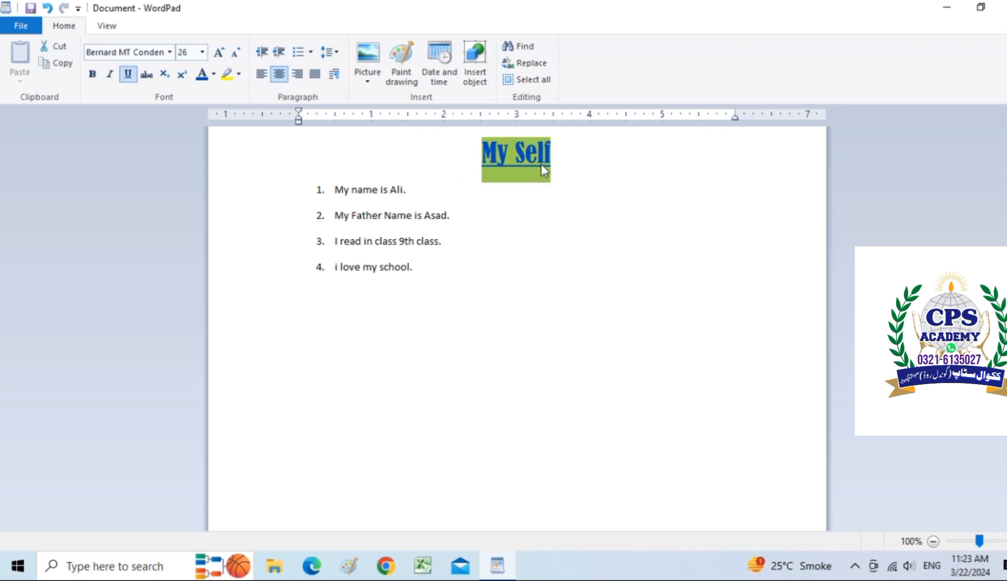
{"action": "left_click", "coordinate": [202, 52]}
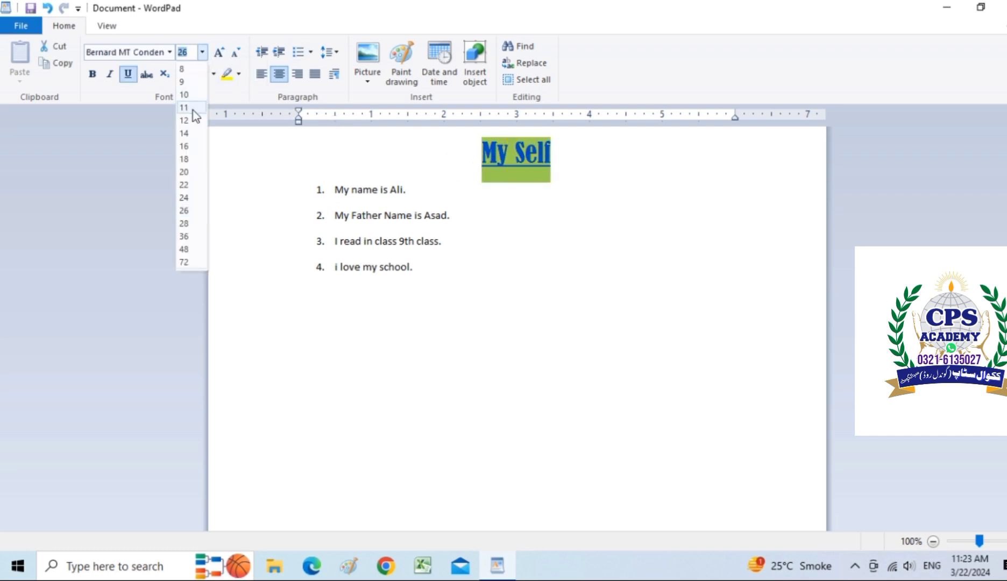
{"action": "left_click", "coordinate": [187, 212]}
{"action": "left_click", "coordinate": [235, 54]}
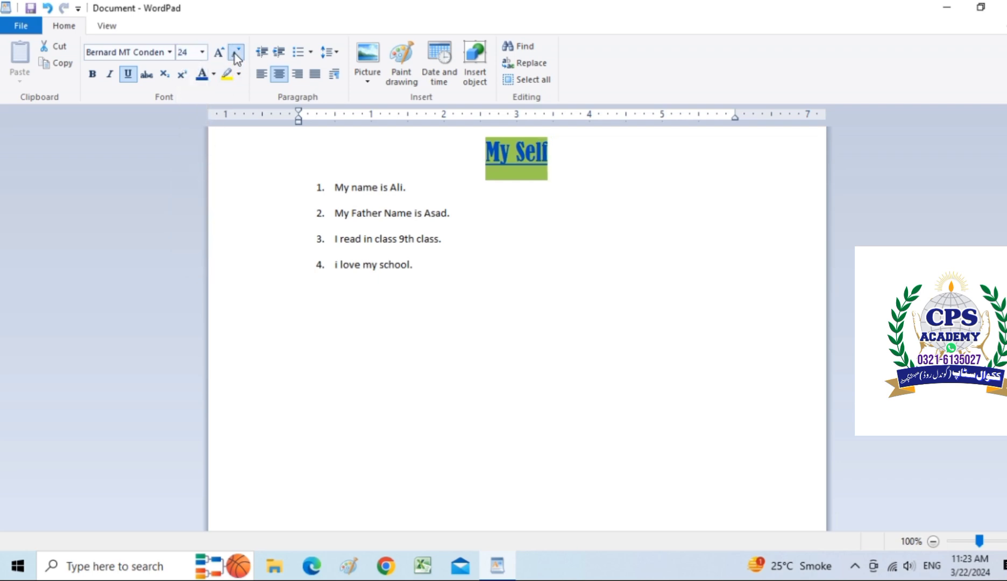
{"action": "left_click", "coordinate": [236, 53]}
{"action": "left_click", "coordinate": [218, 54]}
{"action": "left_click", "coordinate": [218, 54]}
{"action": "left_click", "coordinate": [219, 54]}
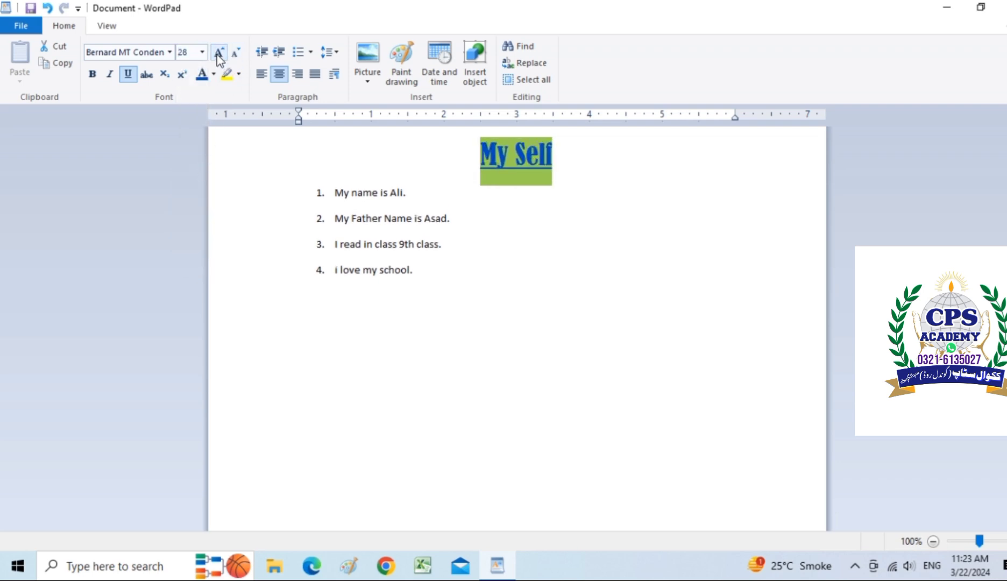
{"action": "left_click", "coordinate": [218, 54]}
{"action": "left_click", "coordinate": [218, 53]}
{"action": "left_click", "coordinate": [415, 285]}
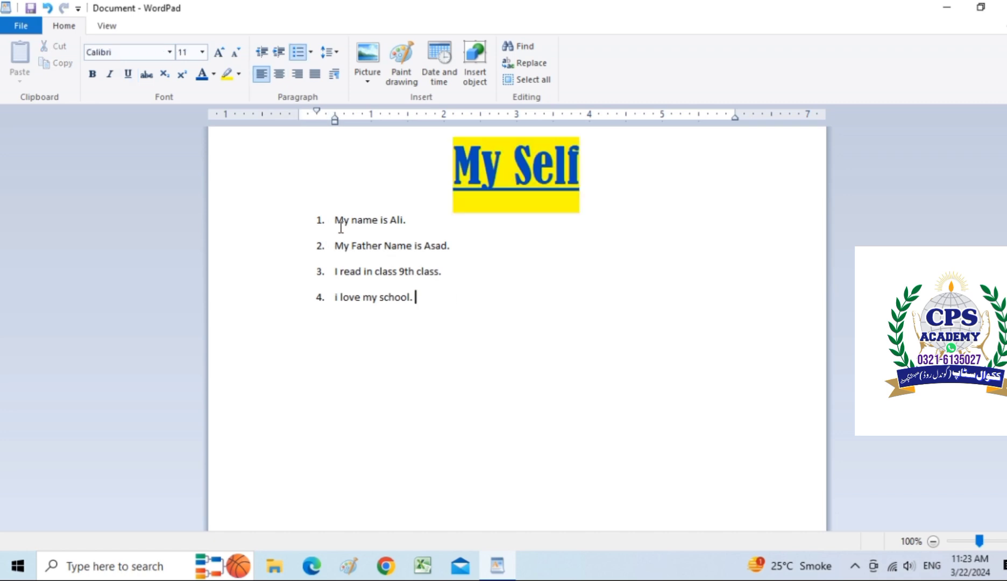
Make the "My Self" heading bold and italic.
{"action": "left_click_drag", "start_coordinate": [339, 221], "coordinate": [418, 295]}
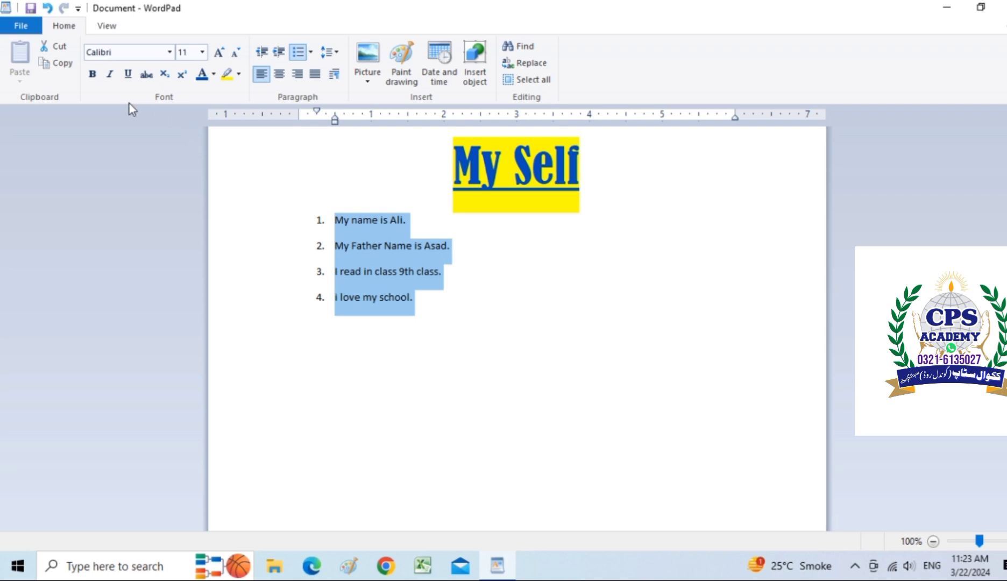
{"action": "triple_click", "coordinate": [459, 177]}
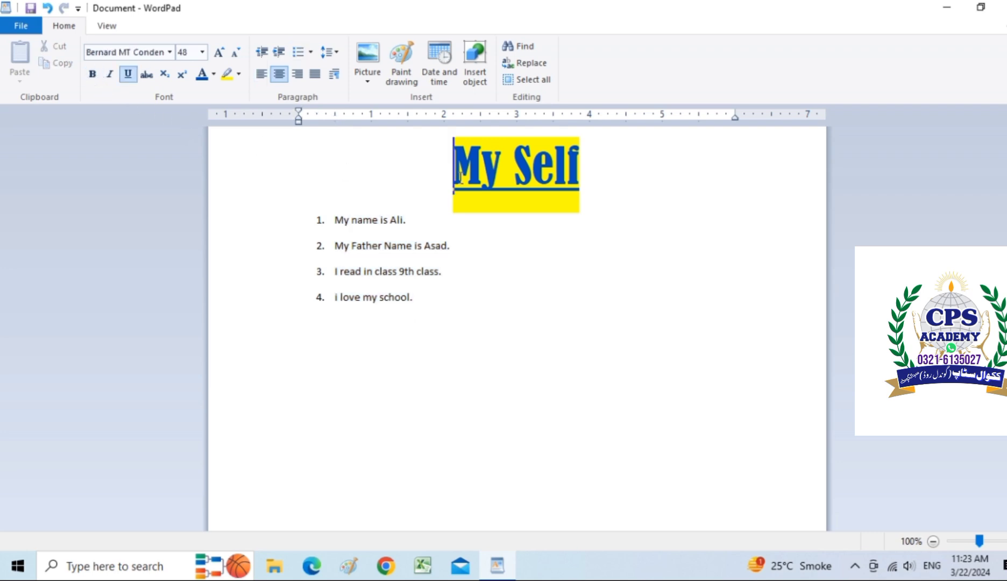
{"action": "left_click", "coordinate": [92, 74]}
{"action": "left_click", "coordinate": [110, 76]}
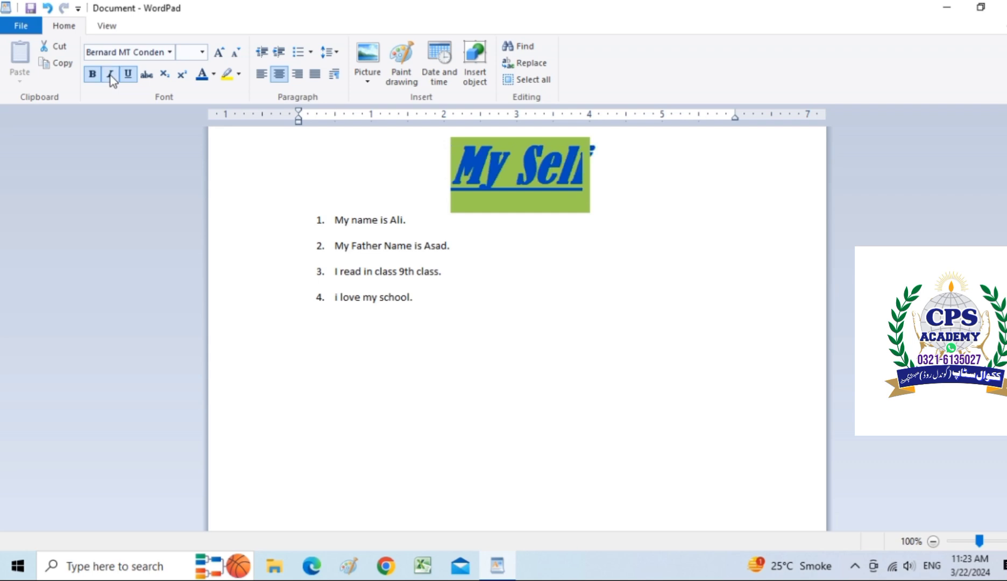
Remove the underline from the "My Self" heading and apply it again.
{"action": "left_click", "coordinate": [127, 74]}
{"action": "left_click", "coordinate": [127, 74]}
{"action": "left_click", "coordinate": [378, 239]}
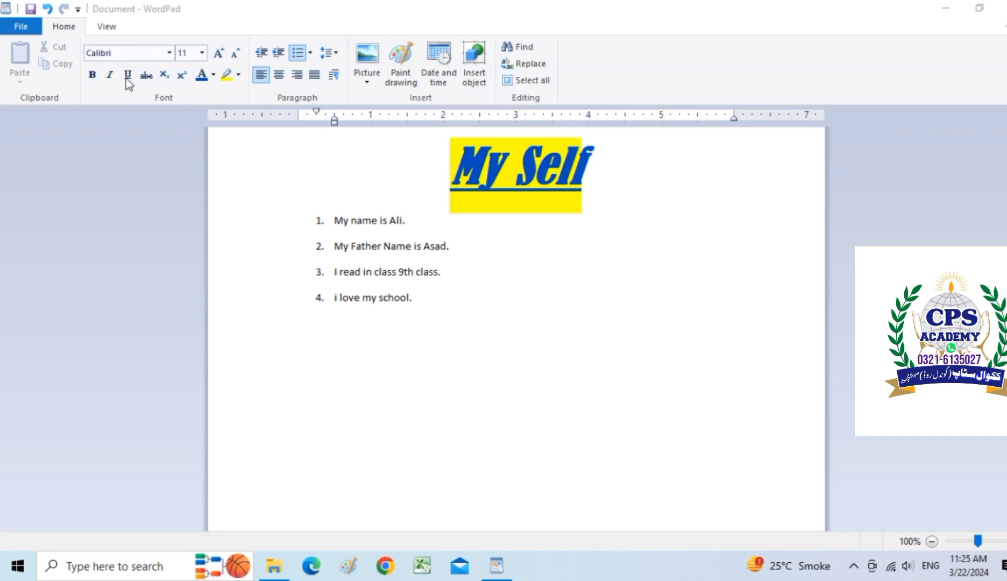
Highlight the word "Father" in the second list item in cyan.
{"action": "double_click", "coordinate": [369, 247]}
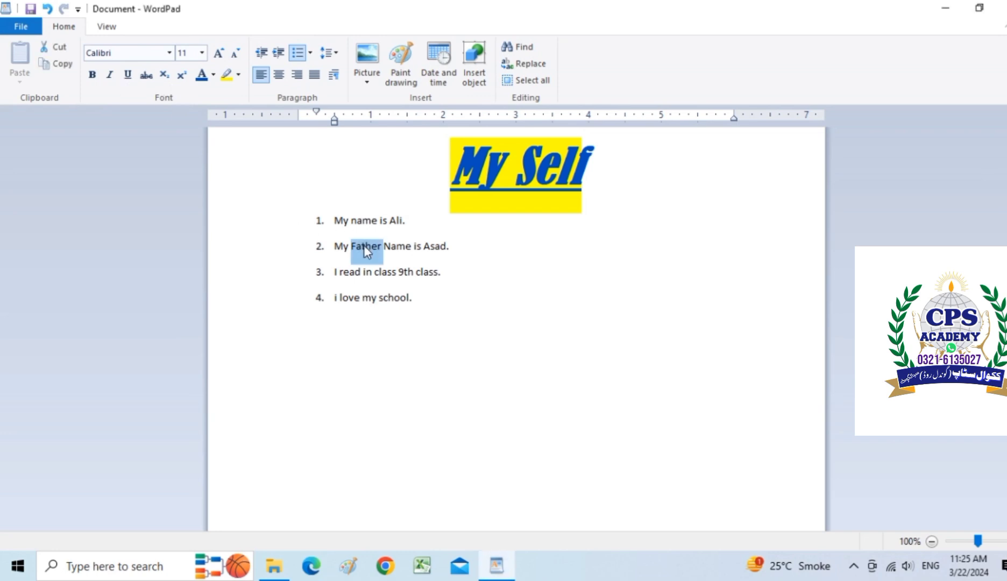
{"action": "left_click", "coordinate": [238, 77]}
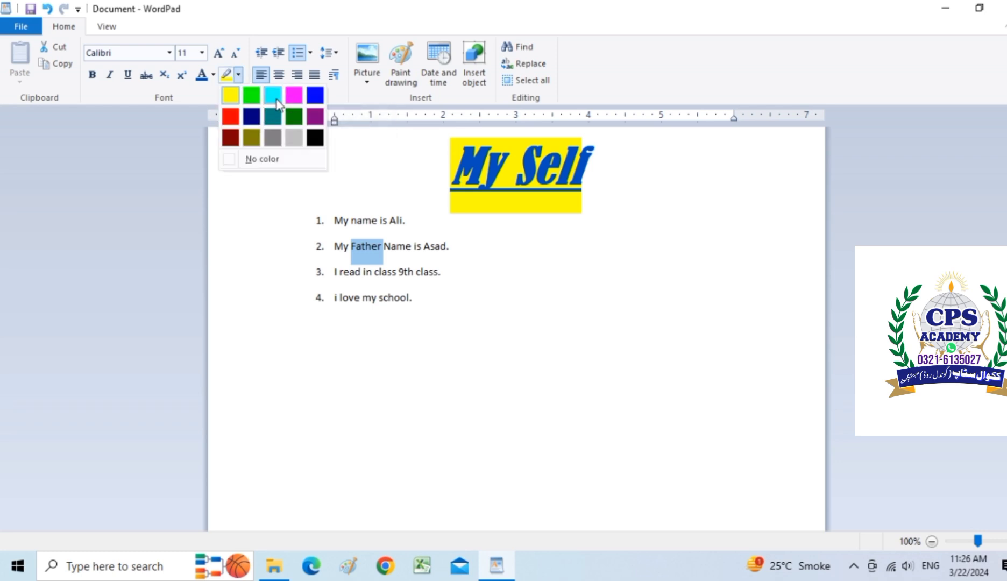
{"action": "left_click", "coordinate": [274, 96]}
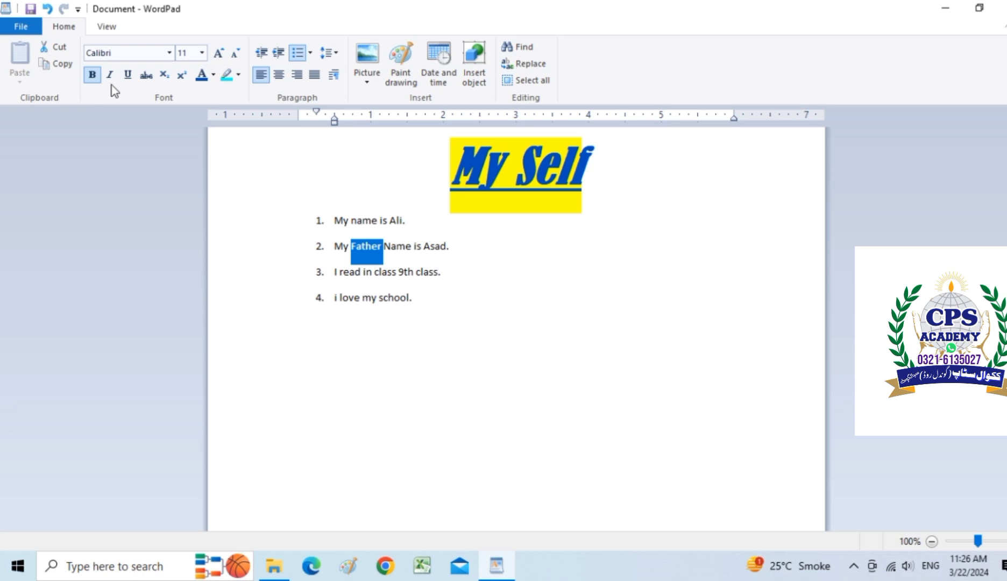
Make the word "Father" in the second list item bold and italic at size 12.
{"action": "left_click", "coordinate": [219, 53]}
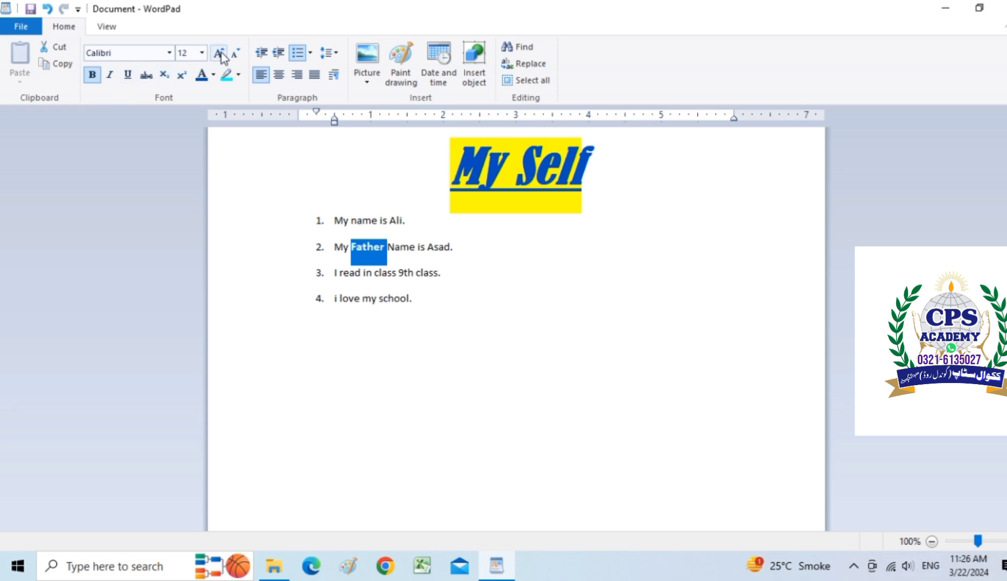
{"action": "left_click", "coordinate": [109, 76]}
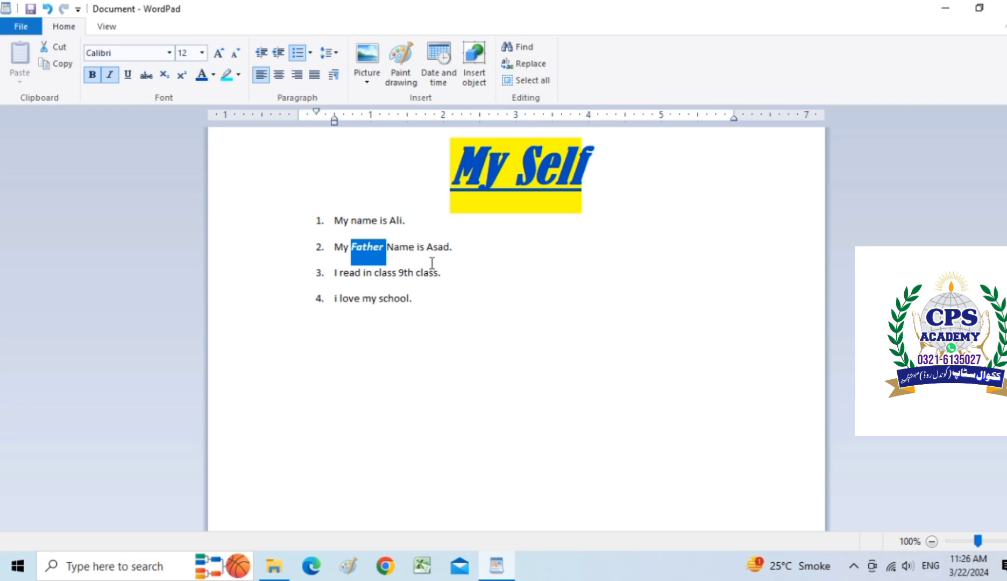
{"action": "left_click", "coordinate": [465, 279]}
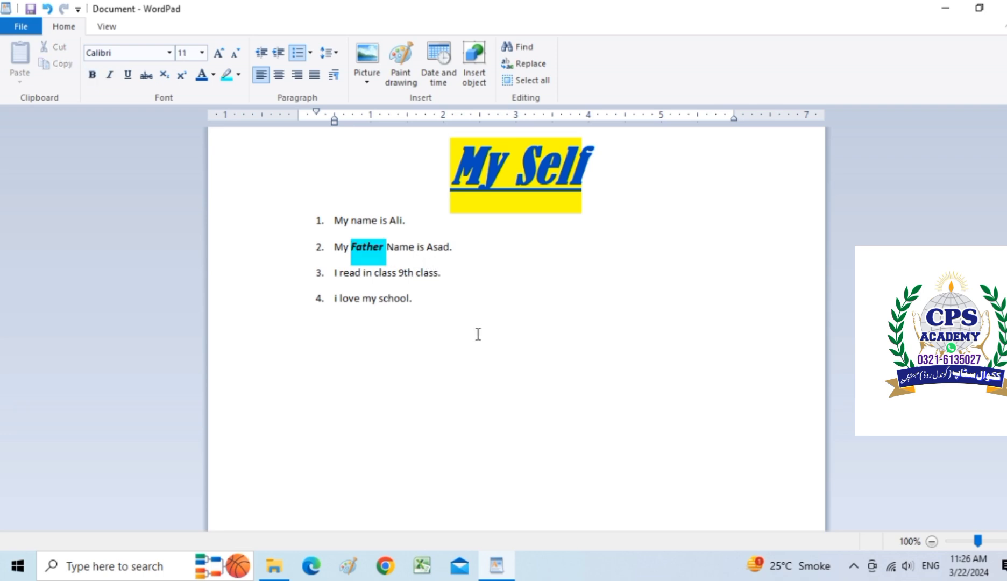
Remove the highlight color from the word "Father" in the second list item.
{"action": "double_click", "coordinate": [375, 248]}
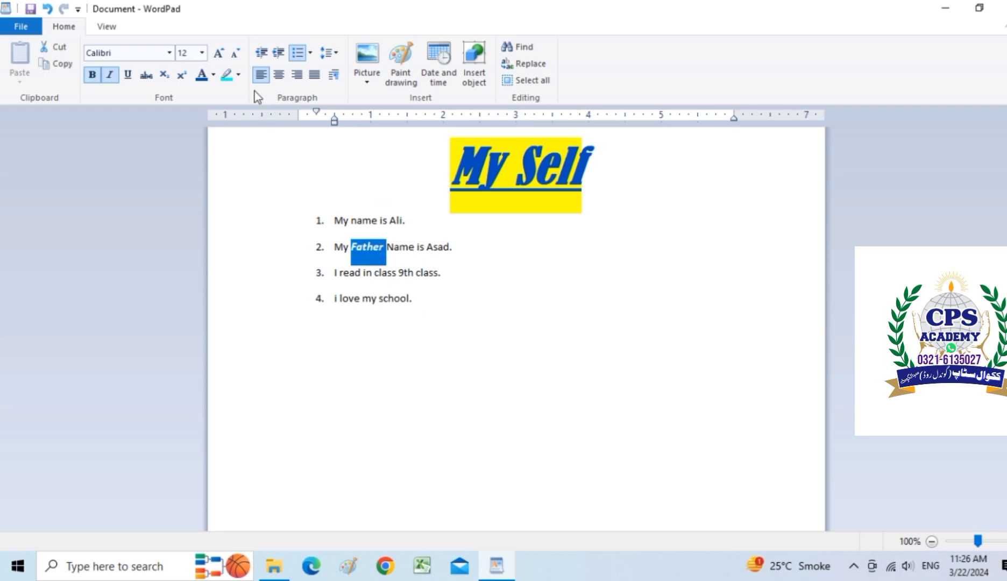
{"action": "left_click", "coordinate": [238, 74]}
{"action": "left_click", "coordinate": [254, 161]}
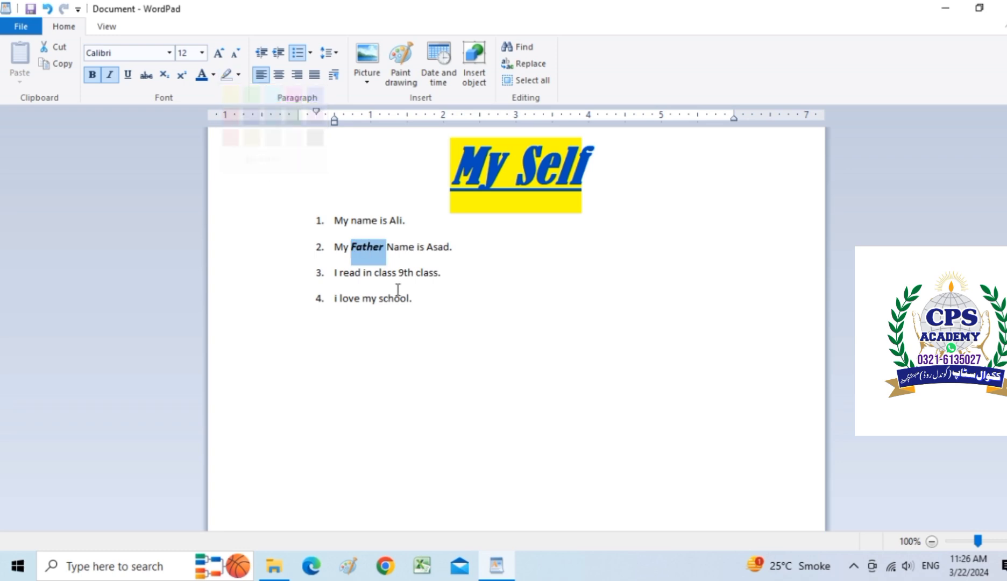
{"action": "left_click", "coordinate": [449, 373]}
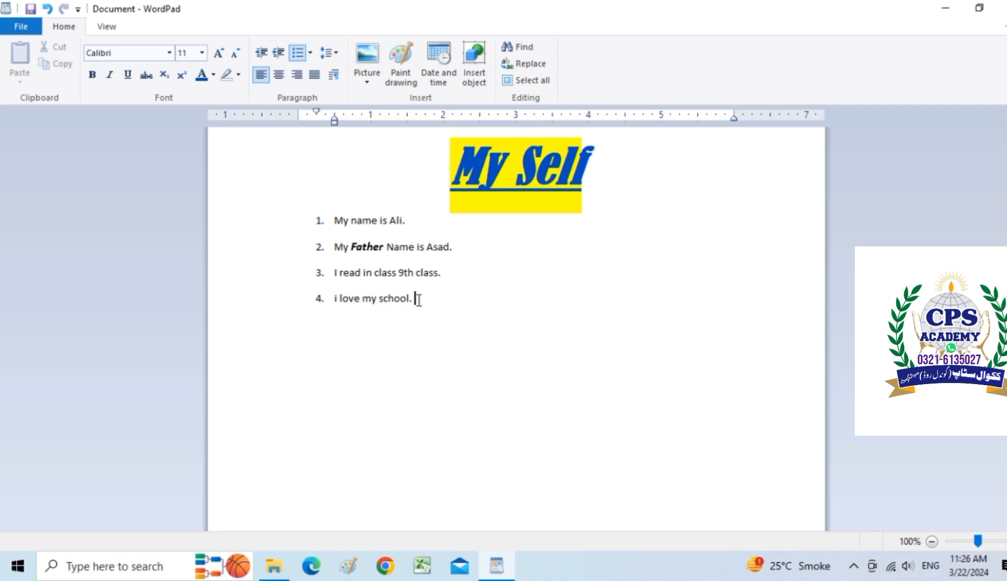
Copy the four list items and paste them twice below the fourth item to extend the numbered list.
{"action": "left_click_drag", "start_coordinate": [416, 299], "coordinate": [345, 231]}
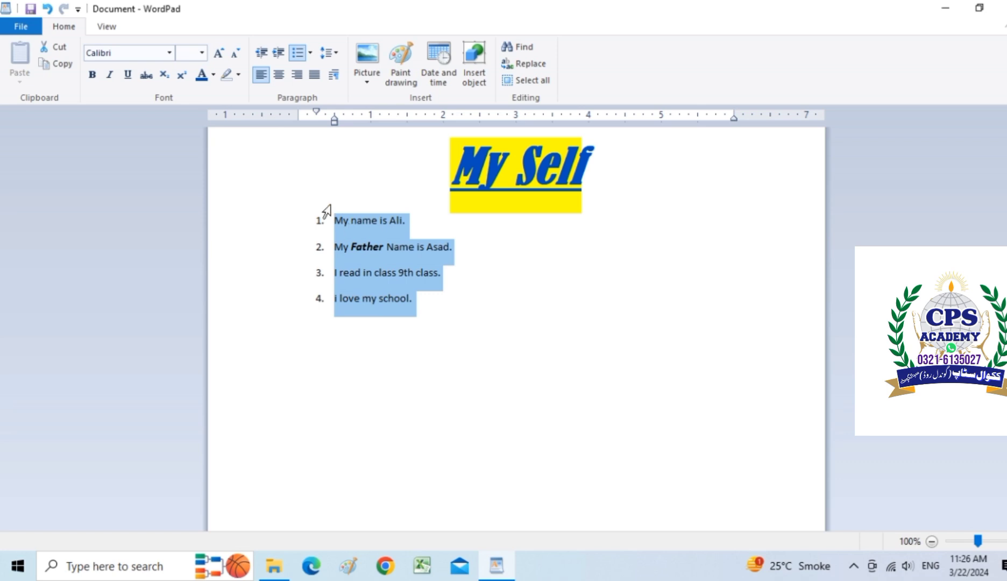
{"action": "left_click", "coordinate": [64, 65]}
{"action": "left_click", "coordinate": [442, 304]}
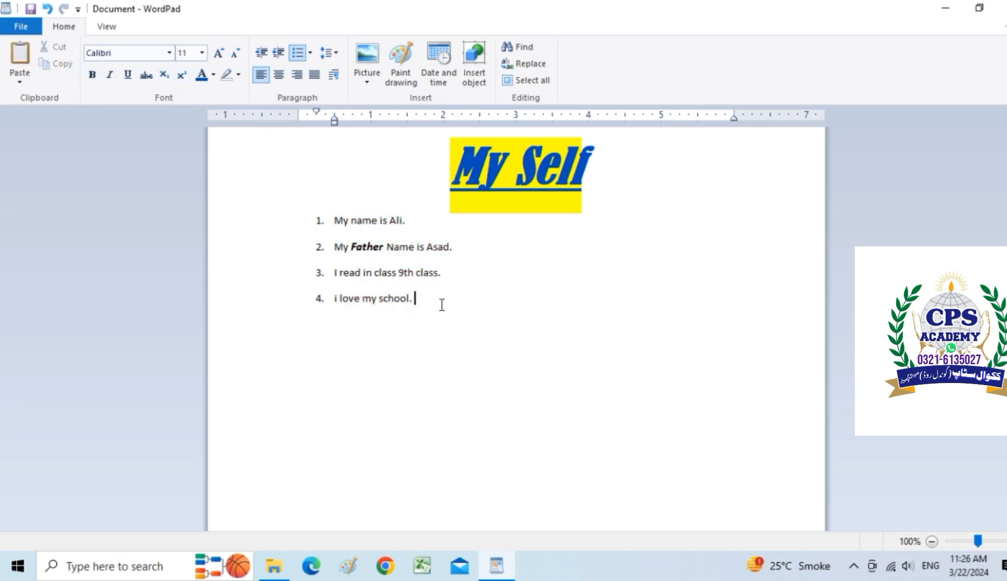
{"action": "key", "text": "Return"}
{"action": "left_click", "coordinate": [19, 56]}
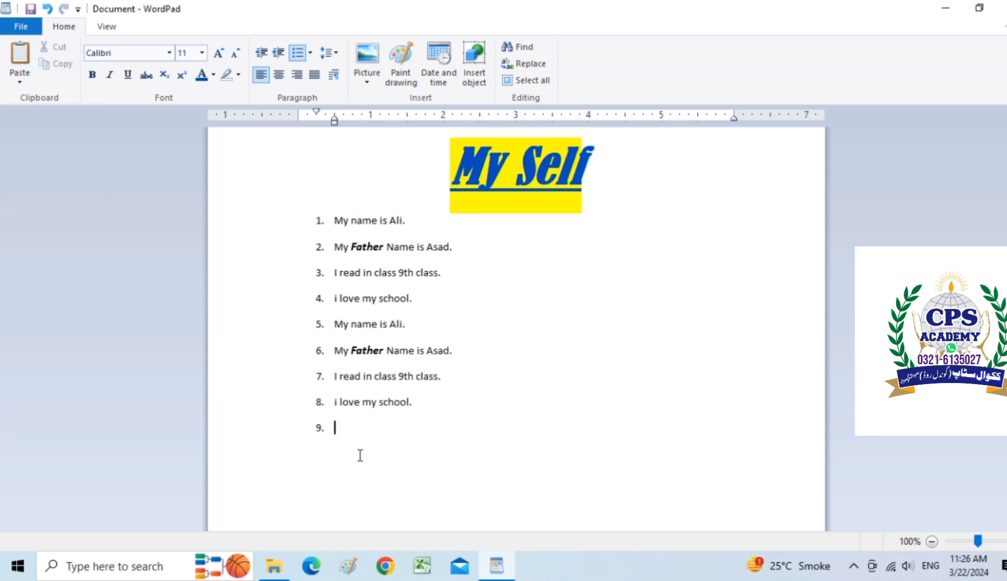
{"action": "left_click", "coordinate": [19, 53]}
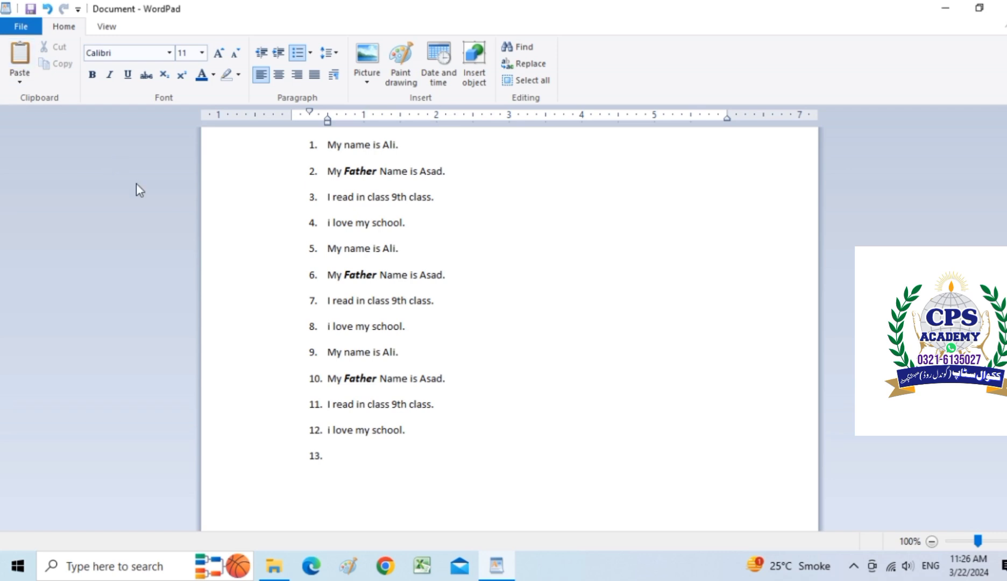
Cut the text following "Father" out of the second list item.
{"action": "scroll", "coordinate": [485, 358], "scroll_direction": "up", "scroll_amount": 1}
{"action": "scroll", "coordinate": [484, 358], "scroll_direction": "down", "scroll_amount": 1}
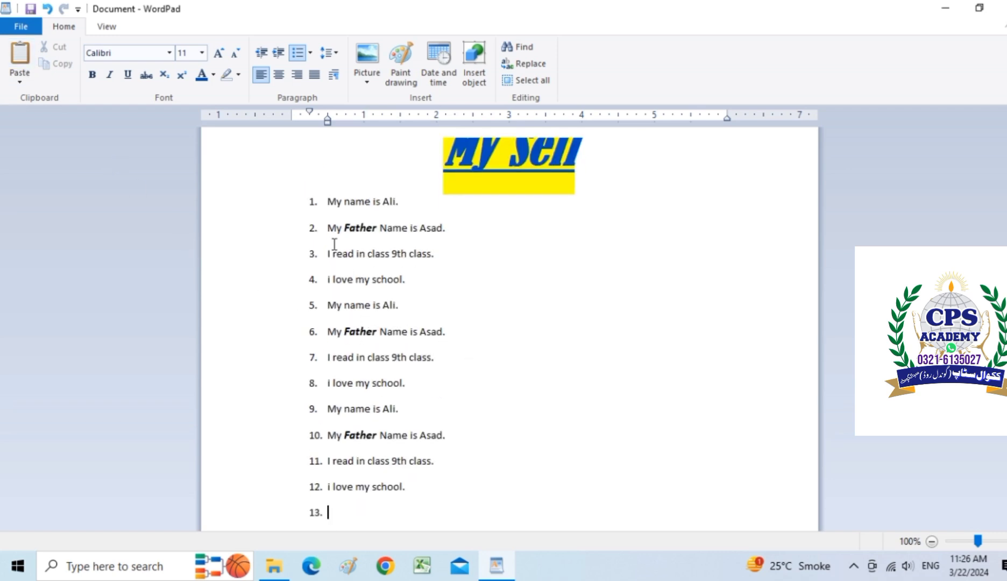
{"action": "scroll", "coordinate": [399, 289], "scroll_direction": "up", "scroll_amount": 1}
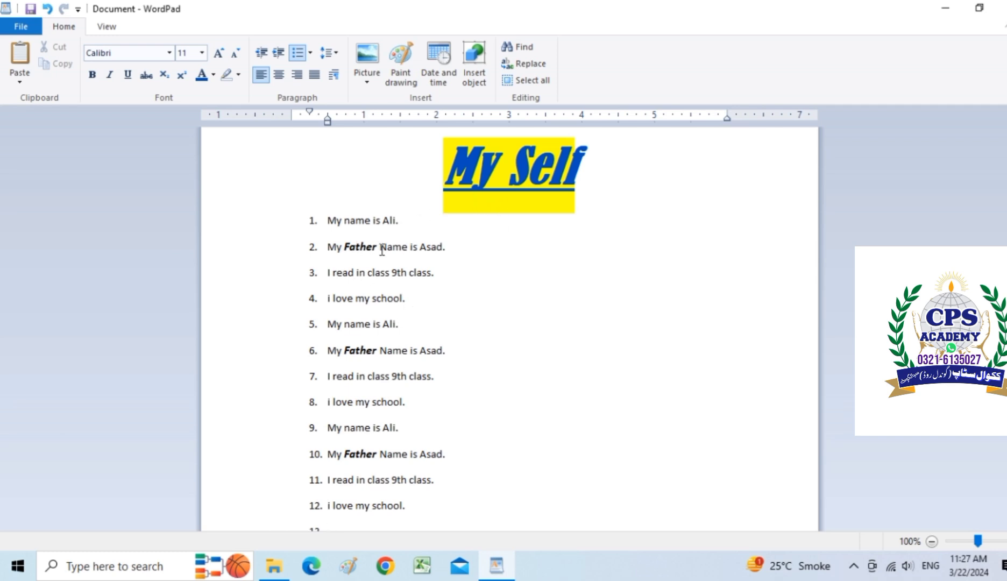
{"action": "left_click_drag", "start_coordinate": [379, 247], "coordinate": [448, 247]}
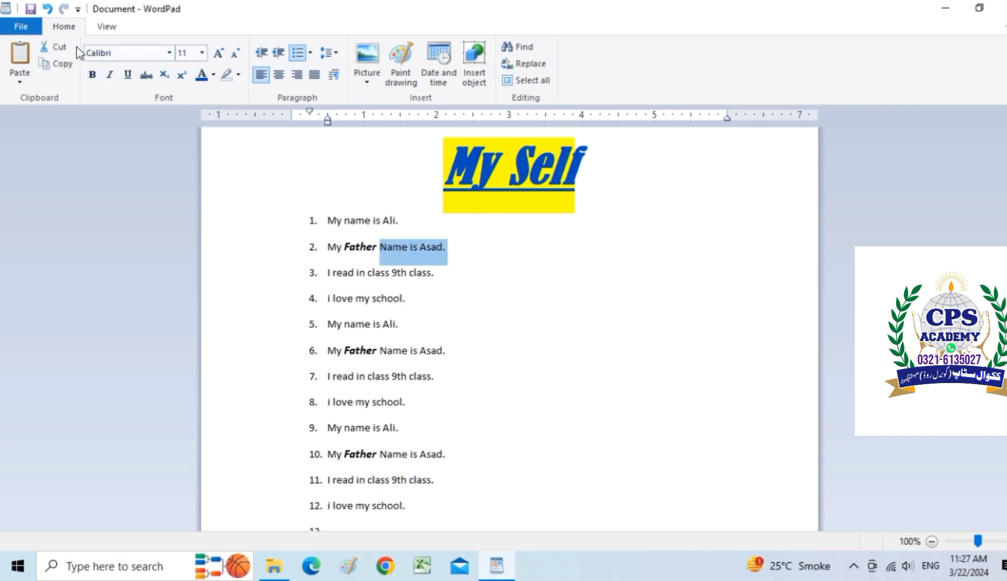
{"action": "left_click", "coordinate": [56, 48]}
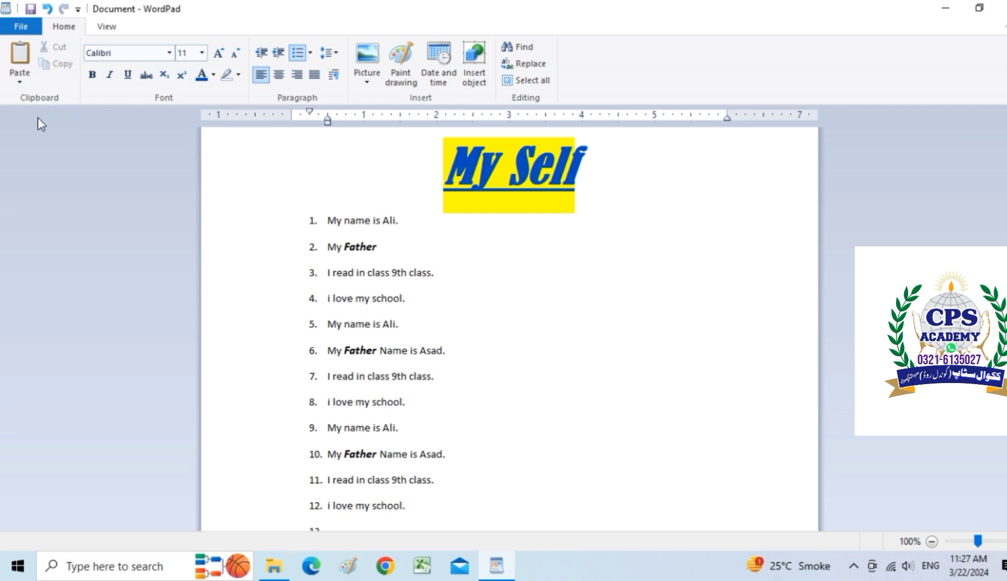
Paste the cut text five times into the empty thirteenth list item.
{"action": "scroll", "coordinate": [357, 387], "scroll_direction": "down", "scroll_amount": 1}
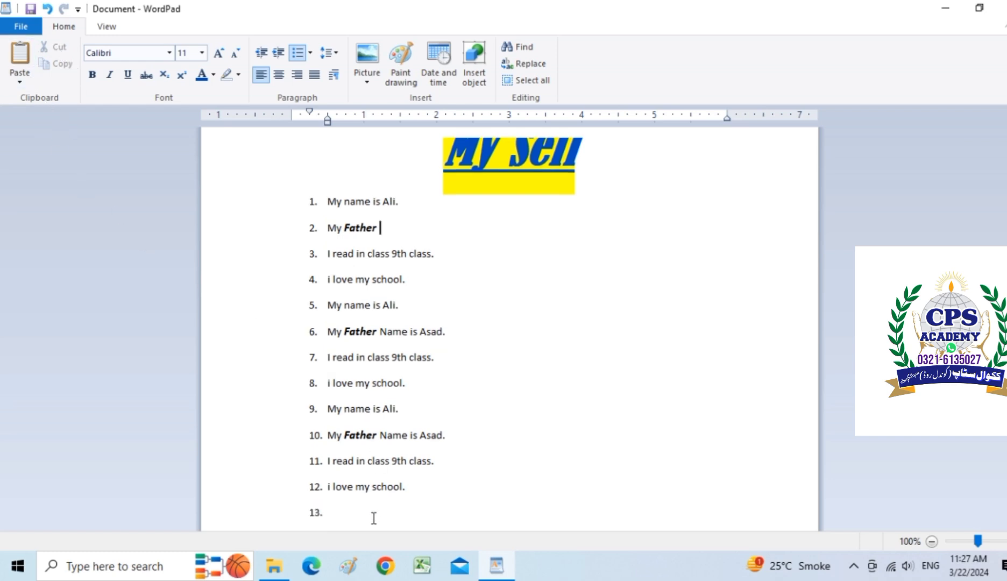
{"action": "left_click", "coordinate": [347, 515]}
{"action": "left_click", "coordinate": [24, 51]}
{"action": "left_click", "coordinate": [17, 54]}
{"action": "left_click", "coordinate": [17, 54]}
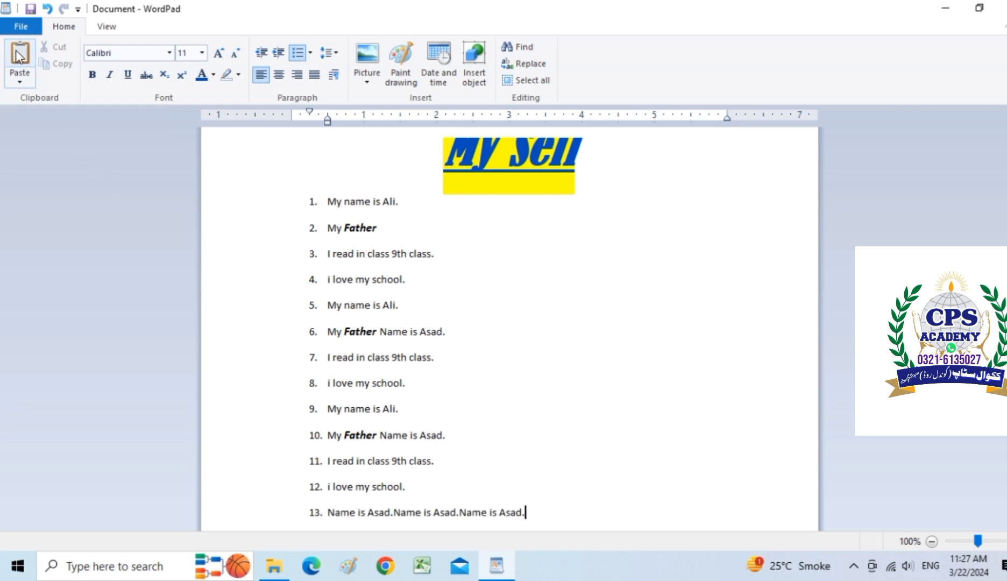
{"action": "left_click", "coordinate": [18, 54]}
{"action": "left_click", "coordinate": [18, 53]}
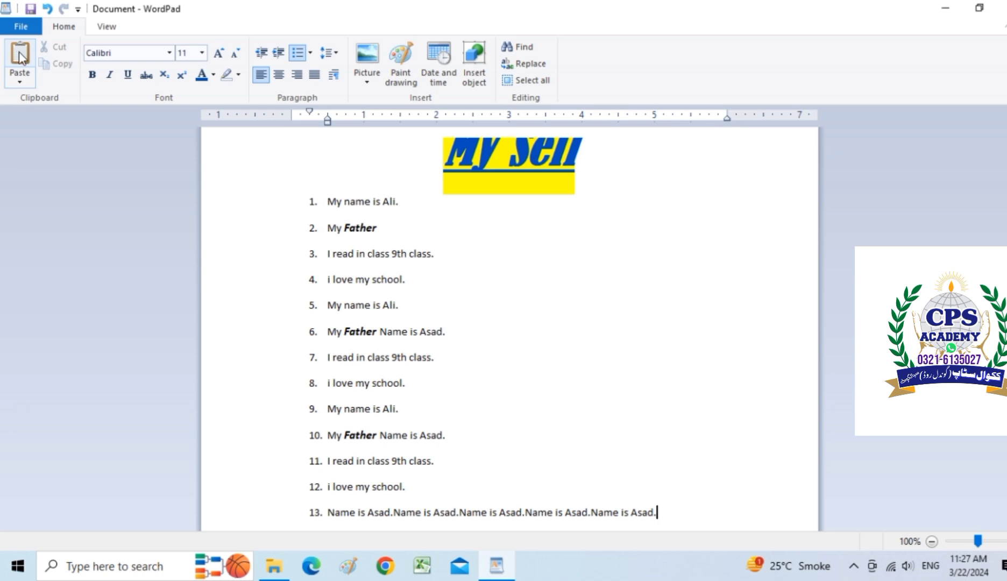
Undo the five pastes in the thirteenth item and the cut in the second item.
{"action": "left_click", "coordinate": [48, 9]}
{"action": "left_click", "coordinate": [47, 10]}
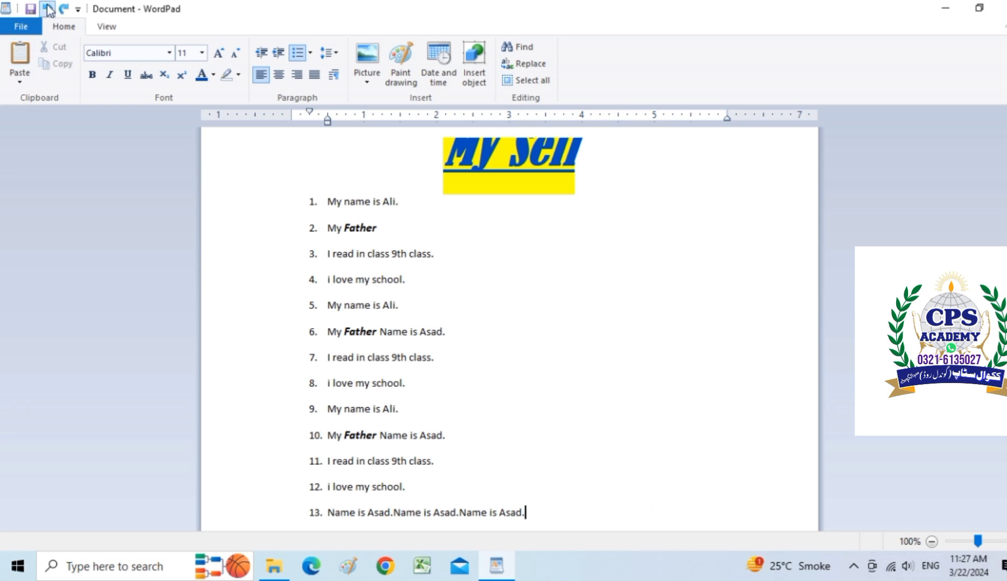
{"action": "left_click", "coordinate": [47, 9]}
{"action": "left_click", "coordinate": [47, 9]}
{"action": "left_click", "coordinate": [48, 9]}
{"action": "left_click", "coordinate": [47, 9]}
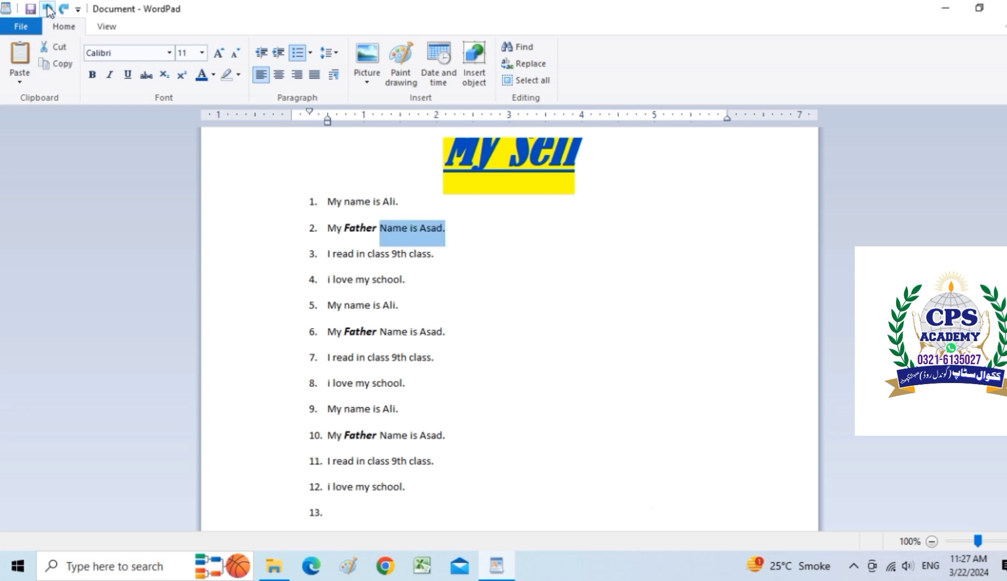
{"action": "left_click", "coordinate": [486, 309]}
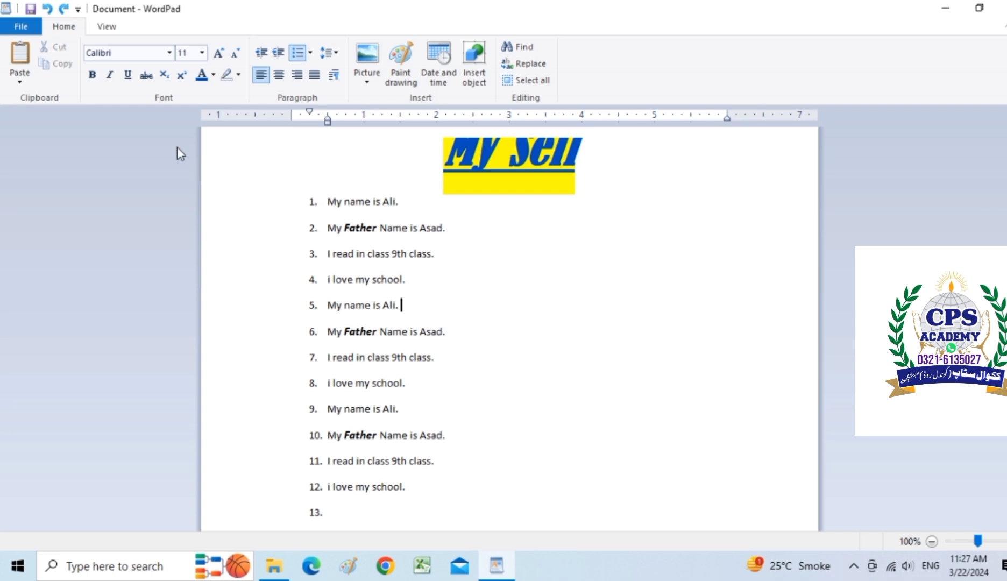
Redo the cut in the second list item and undo it again.
{"action": "left_click", "coordinate": [64, 9]}
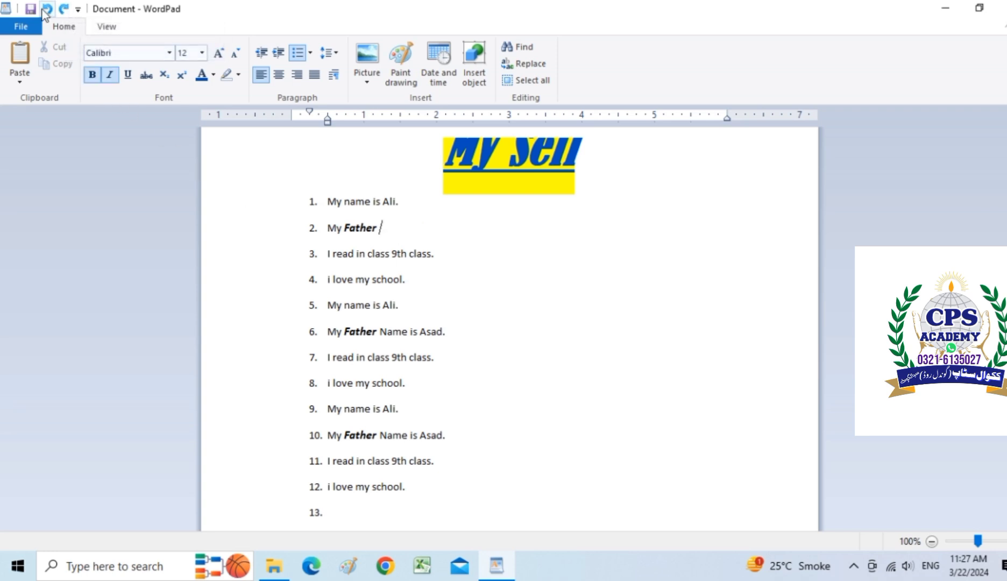
{"action": "left_click", "coordinate": [46, 9]}
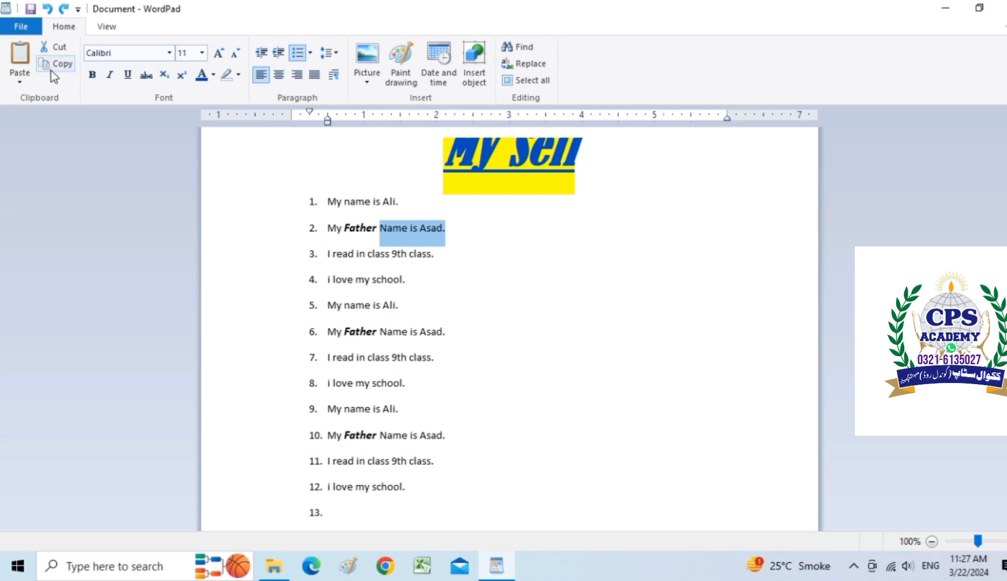
{"action": "left_click", "coordinate": [452, 279]}
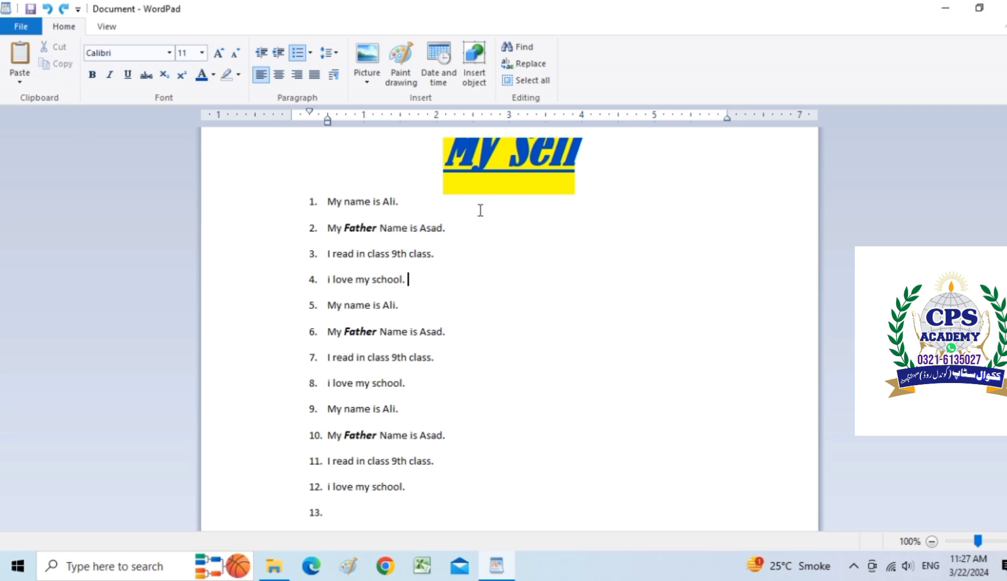
Try center, right and justified alignment on the first two list items, ending with left alignment.
{"action": "scroll", "coordinate": [480, 211], "scroll_direction": "up", "scroll_amount": 1}
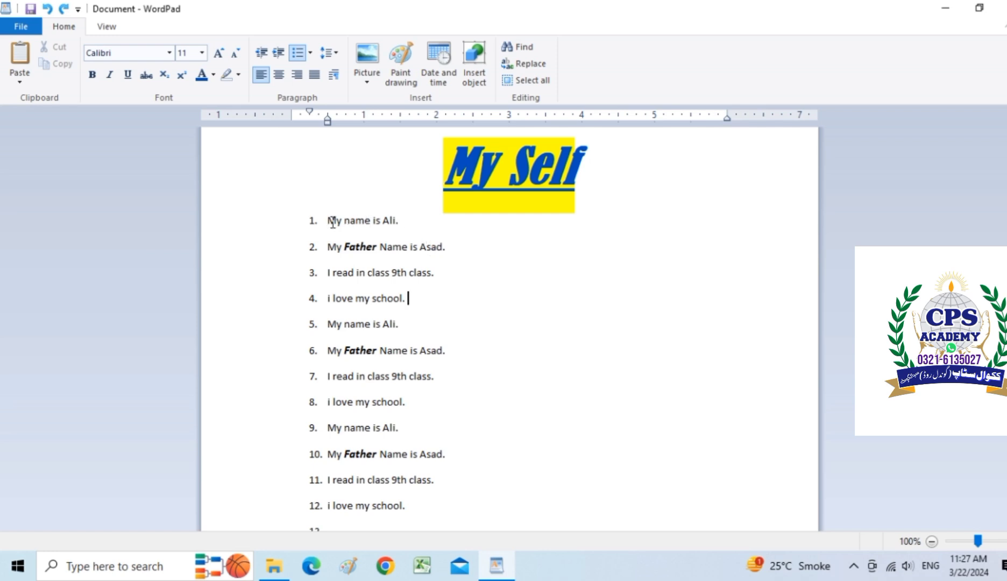
{"action": "left_click_drag", "start_coordinate": [329, 221], "coordinate": [401, 265]}
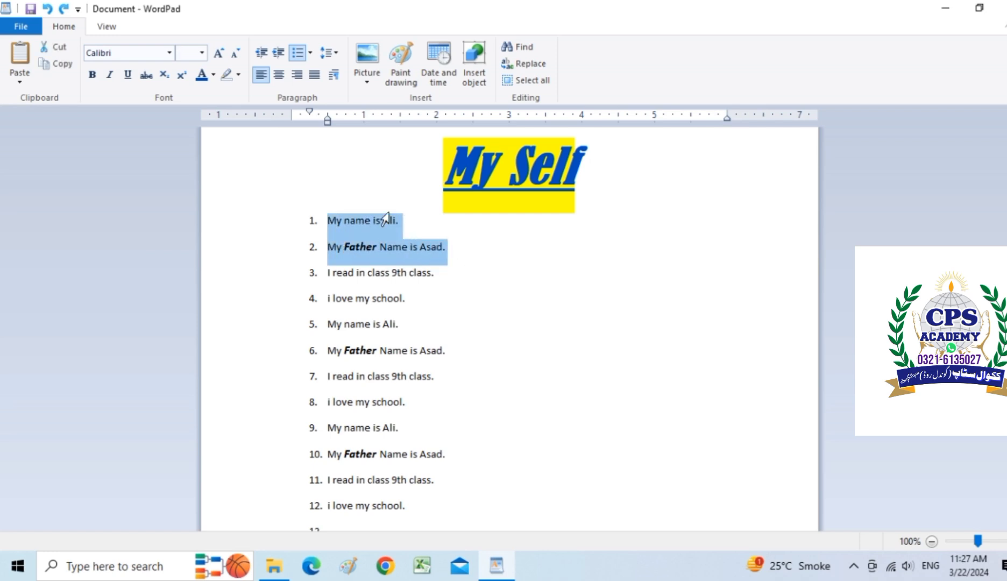
{"action": "left_click", "coordinate": [278, 75]}
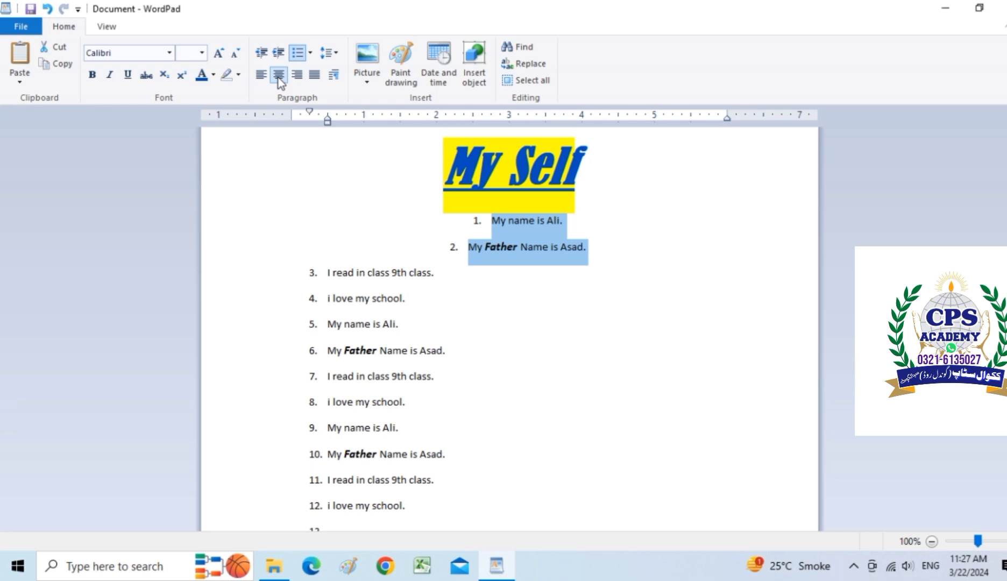
{"action": "left_click", "coordinate": [297, 75]}
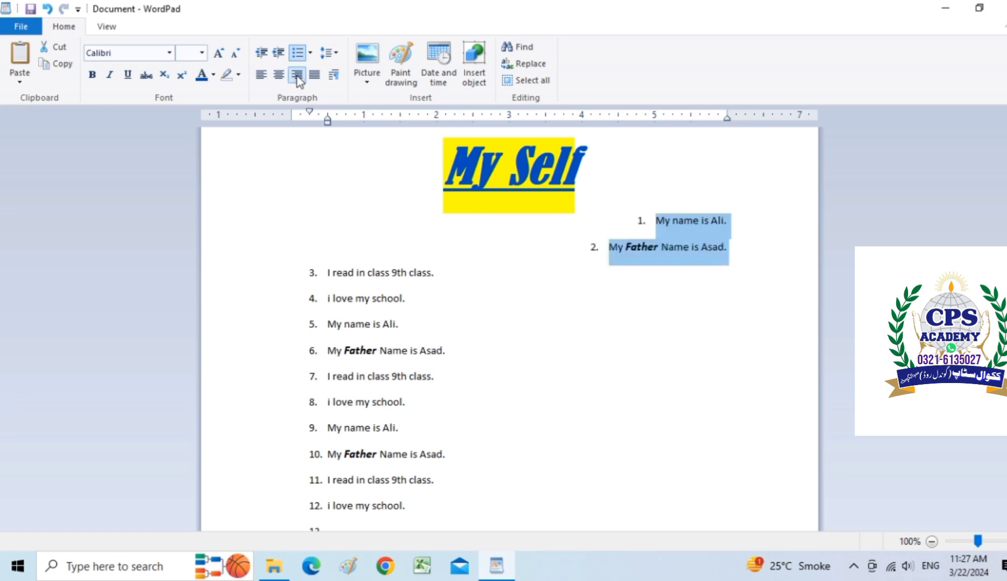
{"action": "left_click", "coordinate": [314, 76]}
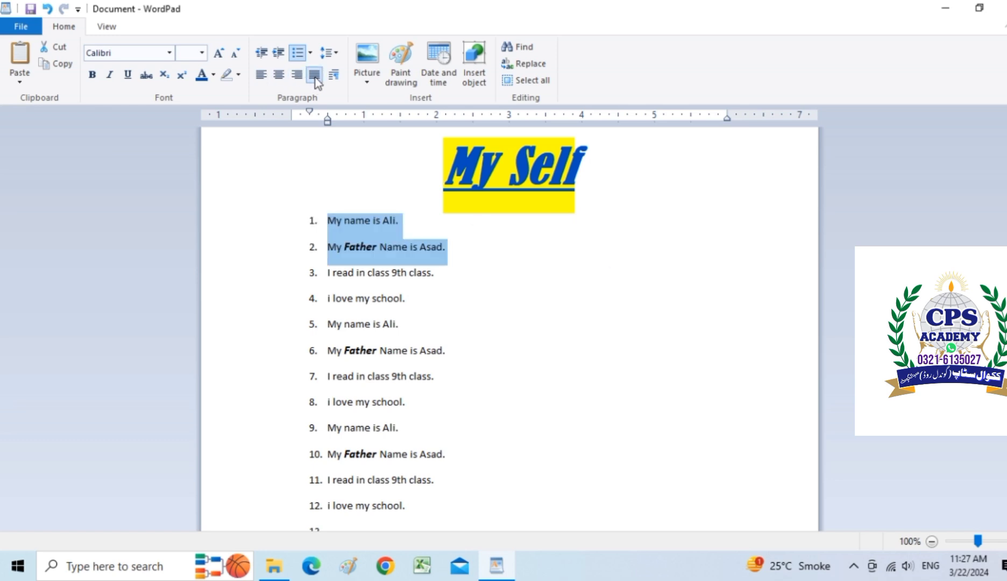
{"action": "left_click", "coordinate": [263, 76]}
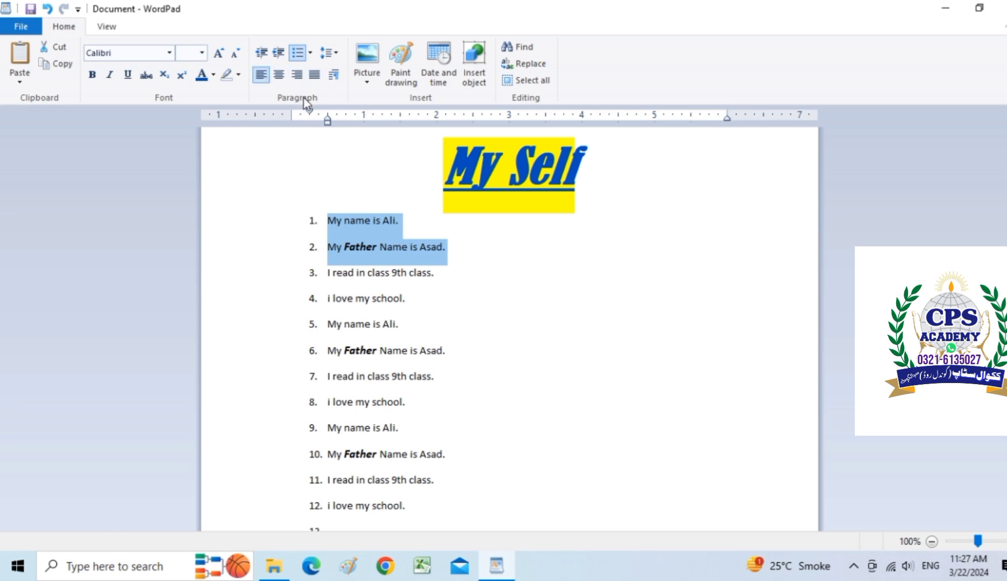
{"action": "left_click", "coordinate": [465, 323]}
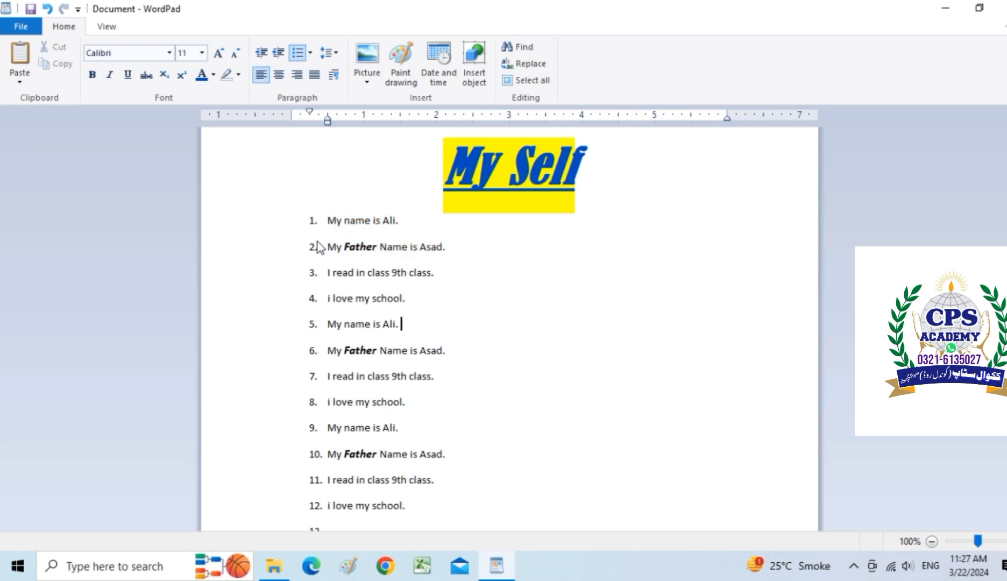
Try line spacing 2 on the twelve list items, set it to 1.0, and remove the 10pt space after paragraphs.
{"action": "left_click_drag", "start_coordinate": [330, 218], "coordinate": [417, 439]}
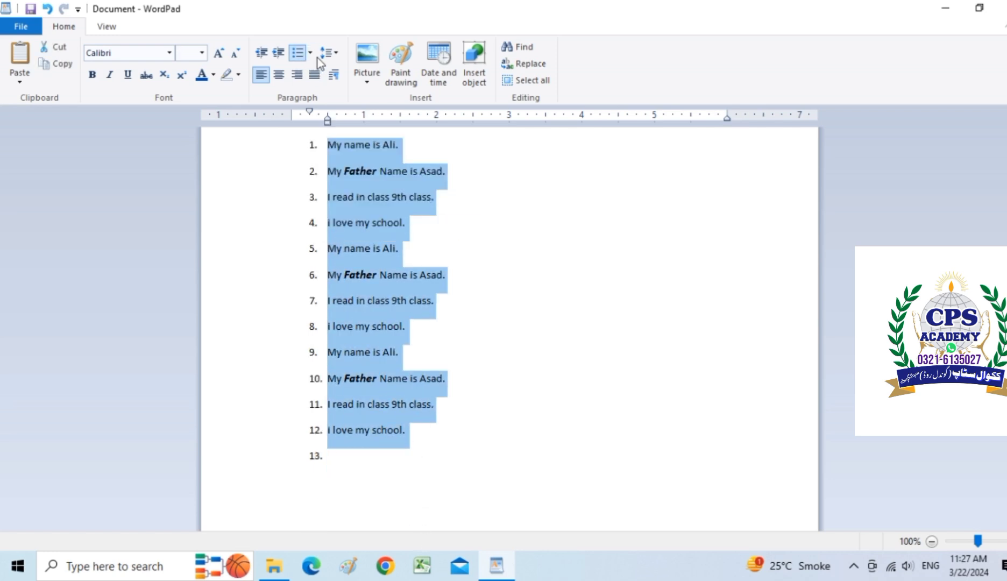
{"action": "left_click", "coordinate": [337, 53]}
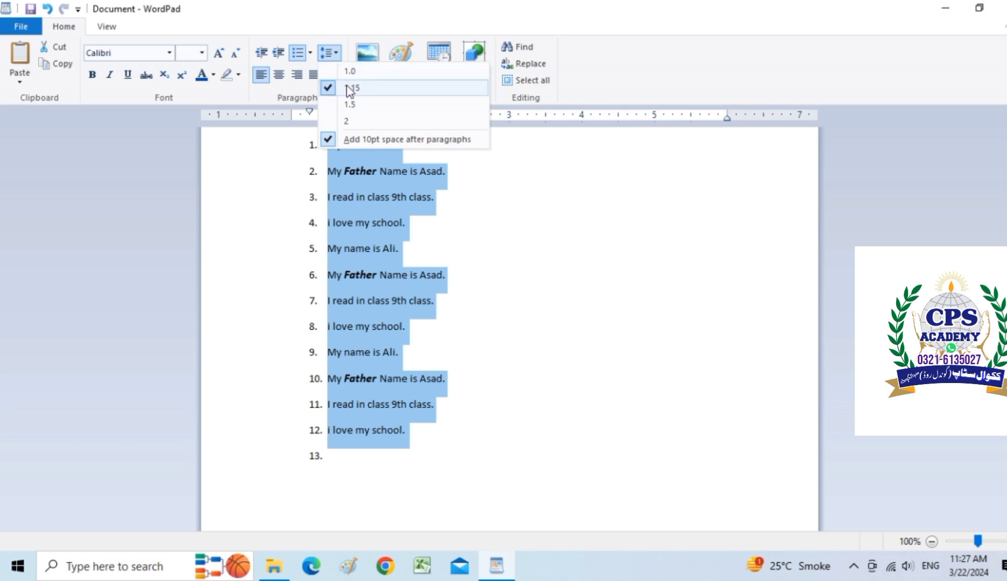
{"action": "left_click", "coordinate": [350, 122]}
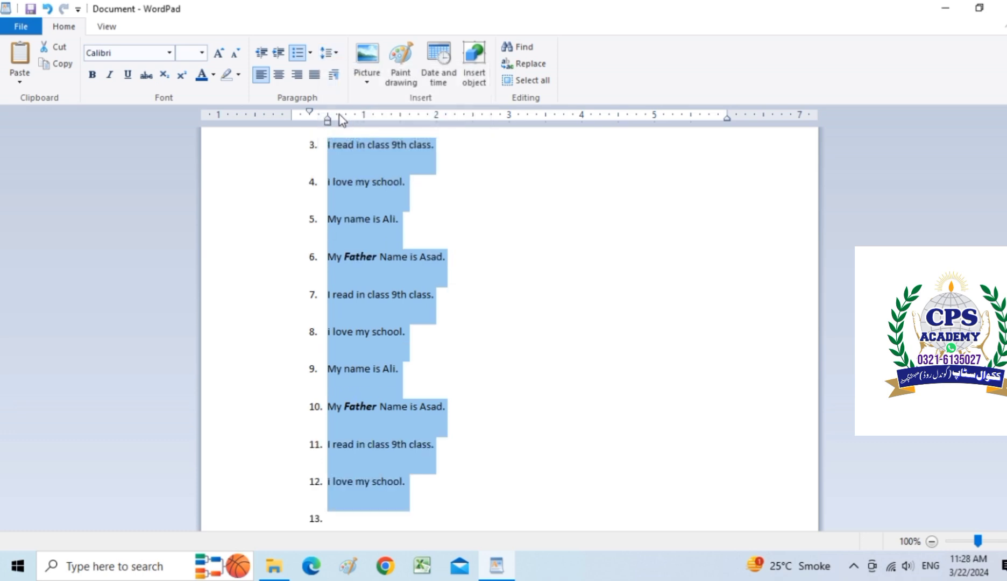
{"action": "left_click", "coordinate": [334, 53]}
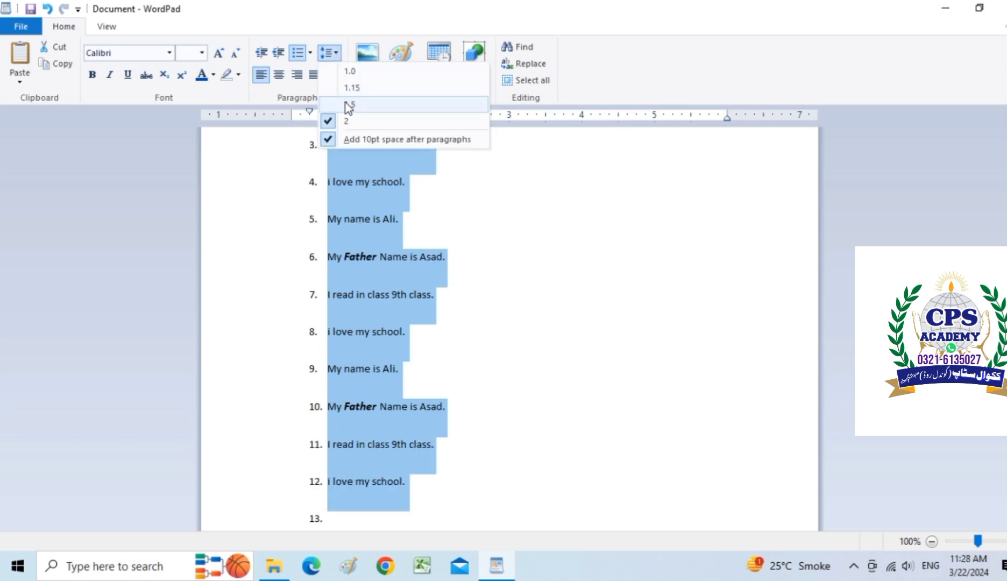
{"action": "left_click", "coordinate": [367, 73]}
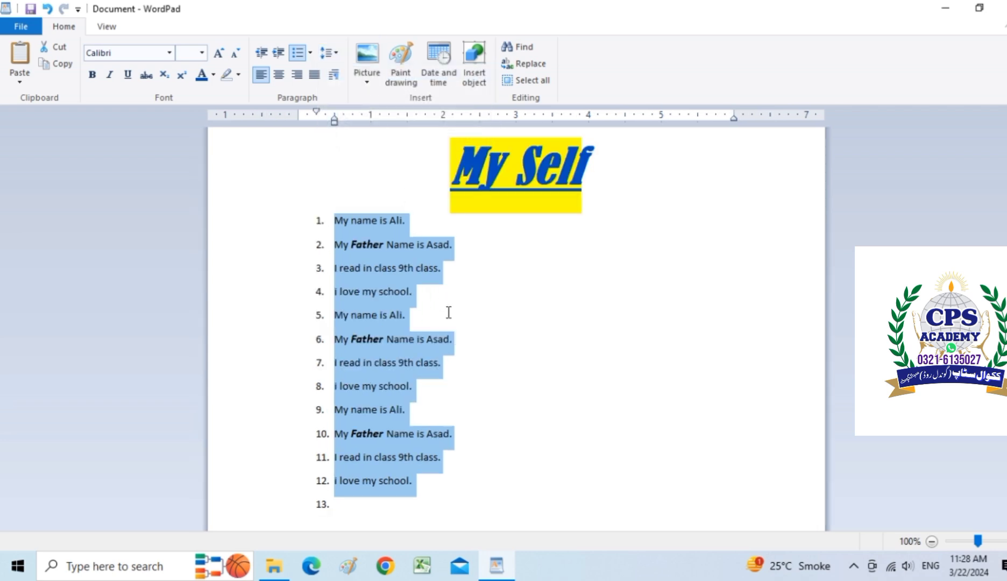
{"action": "left_click", "coordinate": [328, 53]}
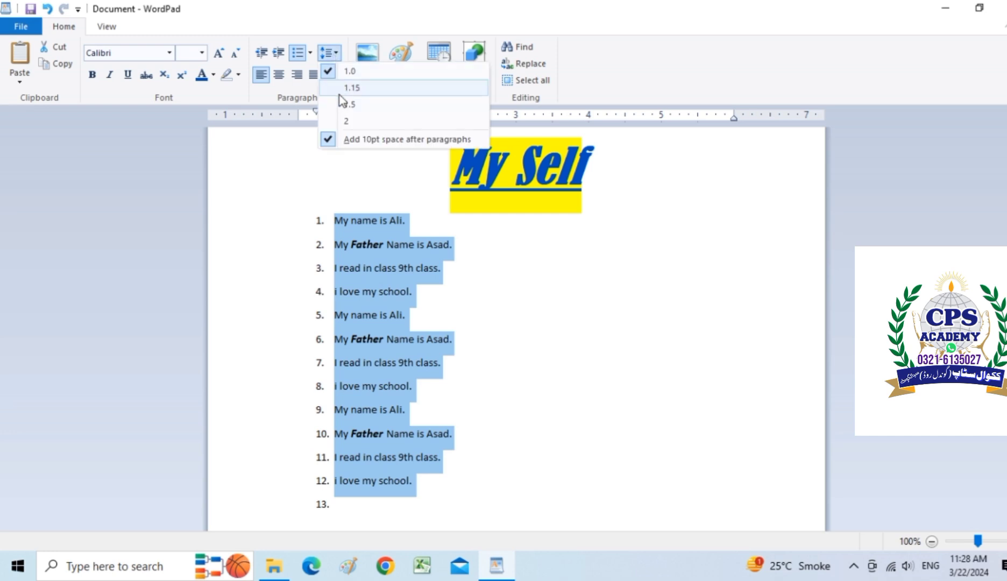
{"action": "left_click", "coordinate": [331, 141]}
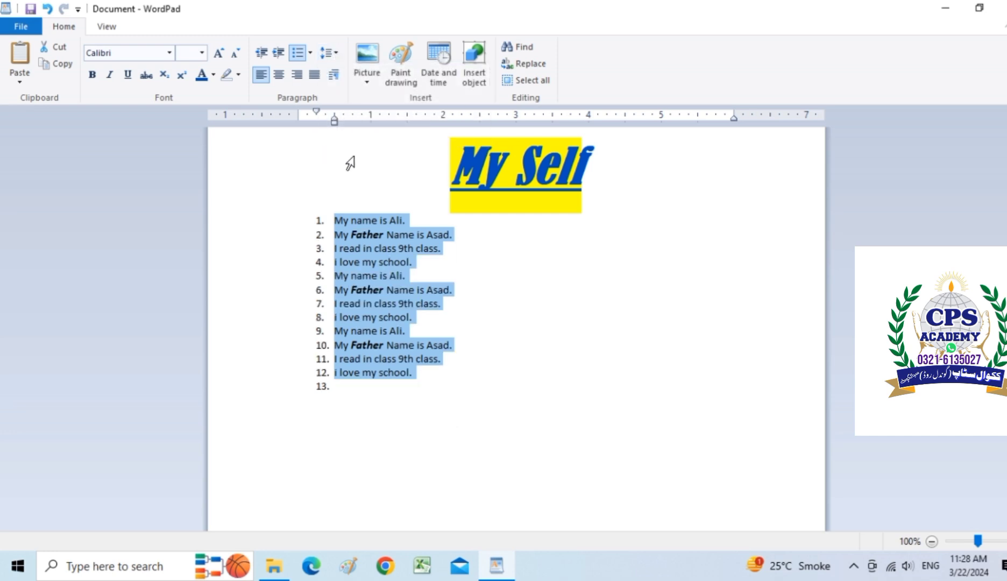
Remove the empty thirteenth list item and start a plain, unnumbered line below the list.
{"action": "left_click", "coordinate": [420, 388]}
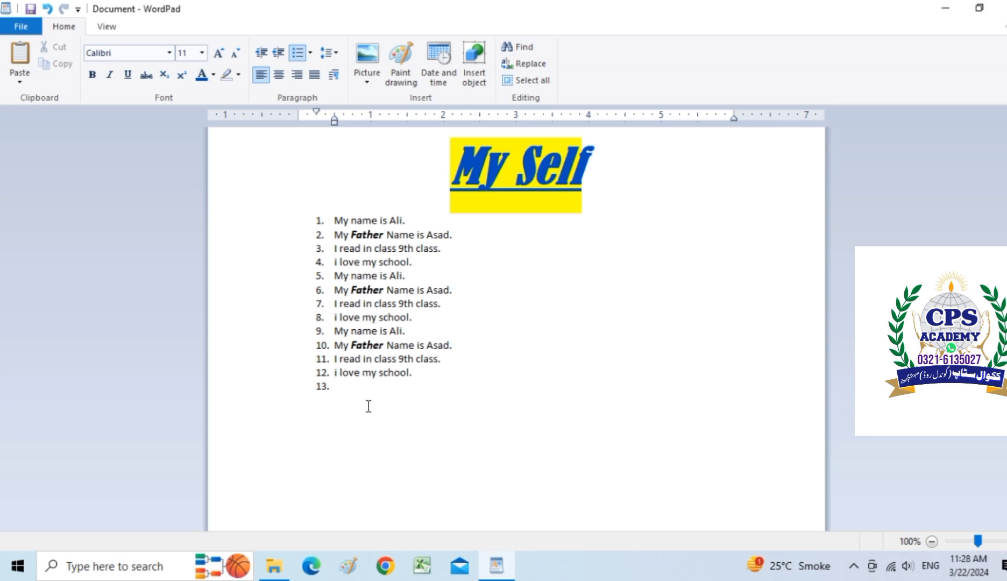
{"action": "key", "text": "BackSpace"}
{"action": "key", "text": "BackSpace"}
{"action": "key", "text": "Return"}
{"action": "key", "text": "Return"}
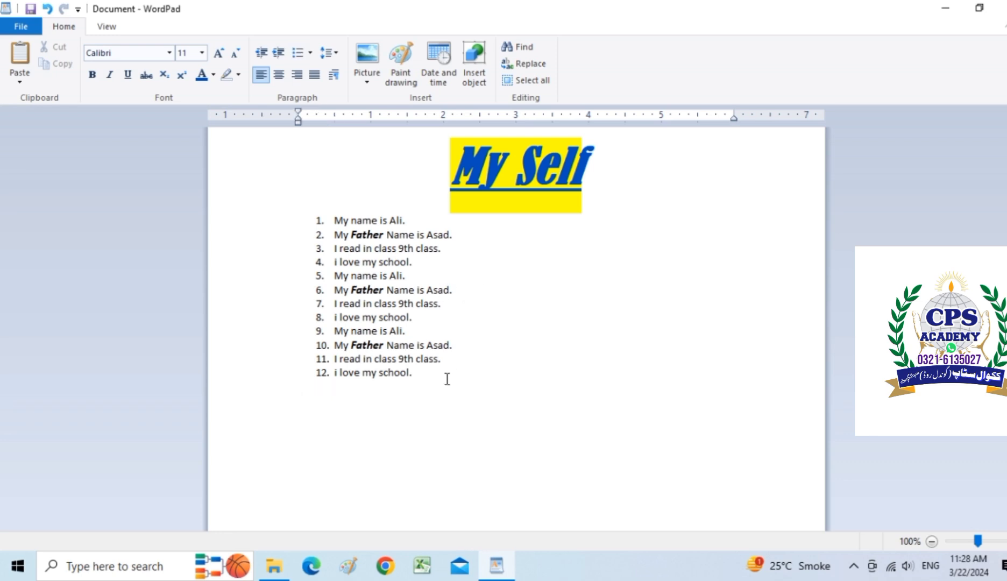
Insert picture 04 from the arts folder in Pictures below the numbered list.
{"action": "left_click", "coordinate": [371, 82]}
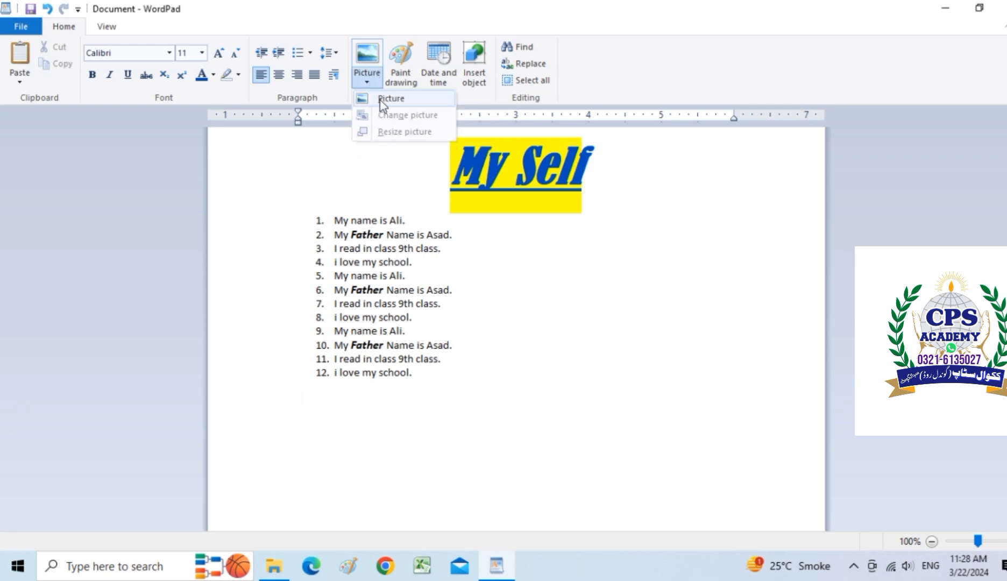
{"action": "left_click", "coordinate": [383, 99]}
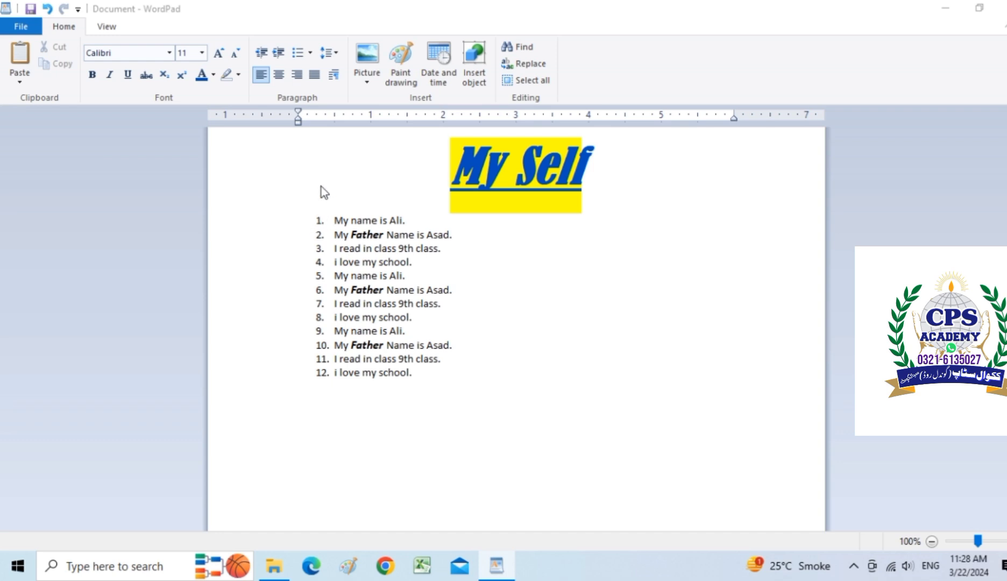
{"action": "left_click", "coordinate": [368, 61]}
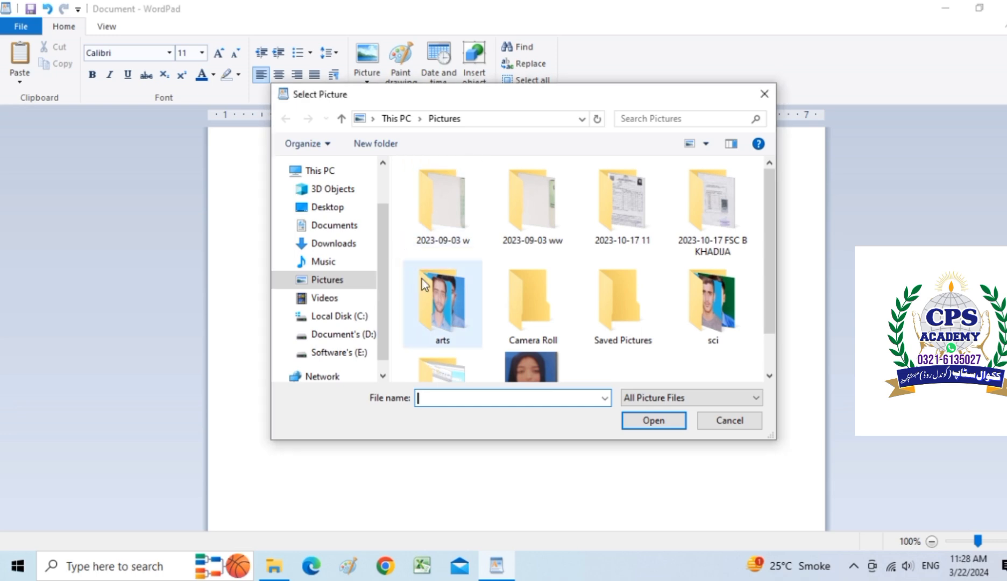
{"action": "scroll", "coordinate": [767, 326], "scroll_direction": "down", "scroll_amount": 1}
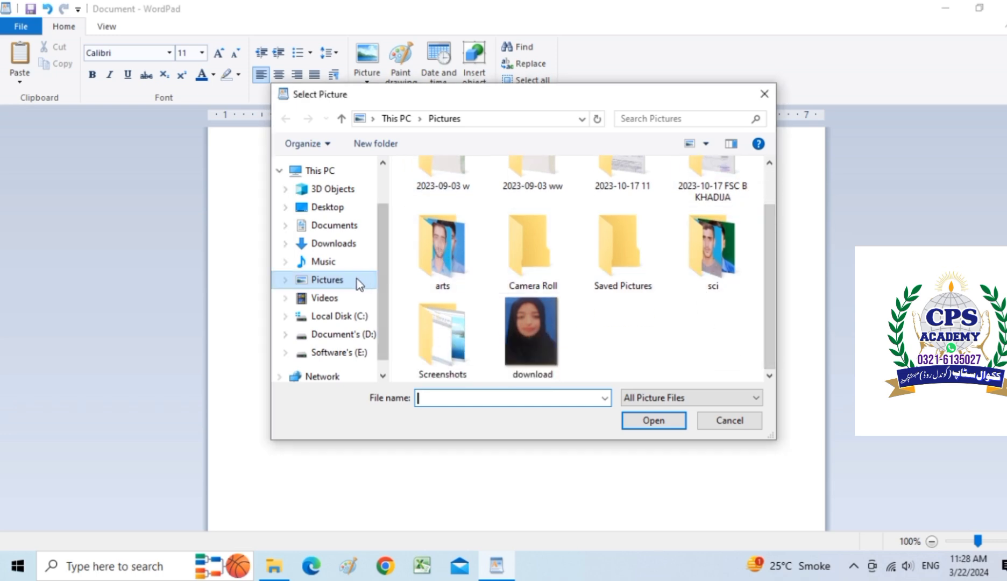
{"action": "left_click", "coordinate": [337, 280]}
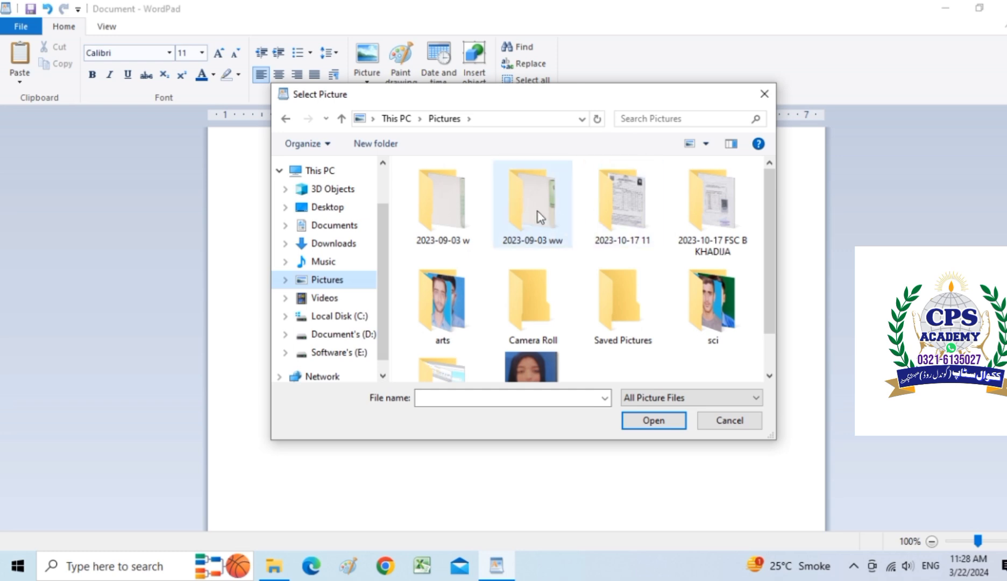
{"action": "double_click", "coordinate": [464, 222]}
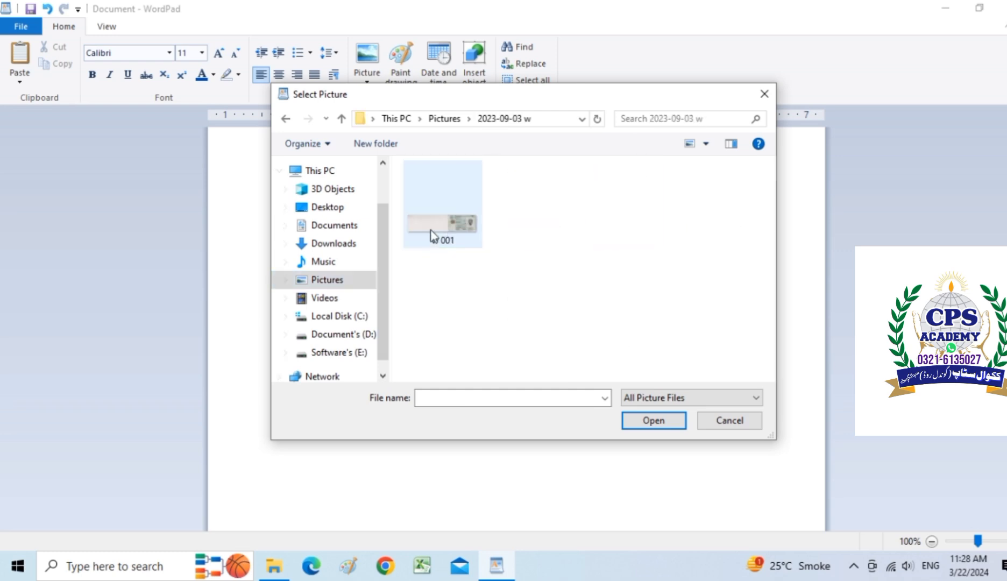
{"action": "left_click", "coordinate": [341, 119]}
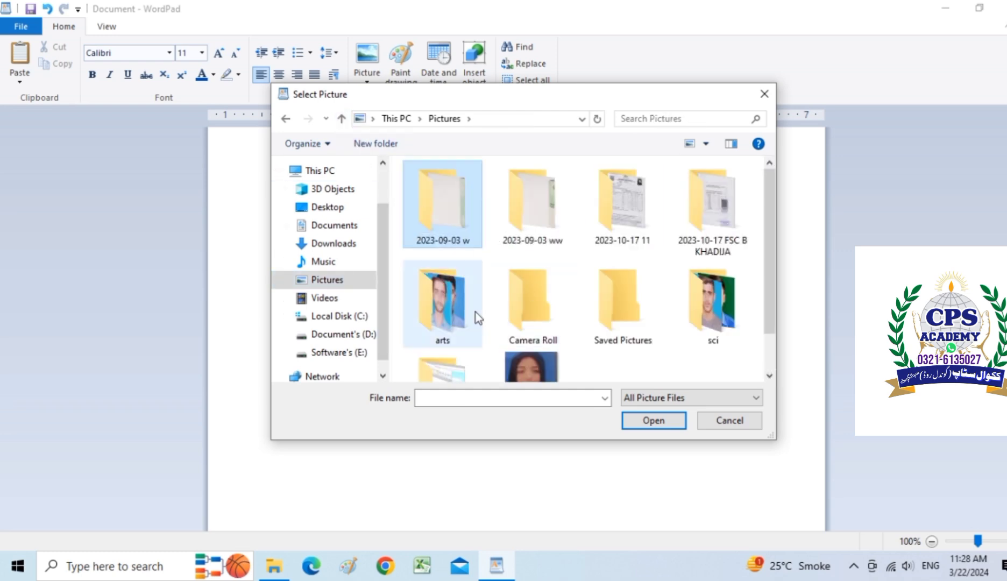
{"action": "double_click", "coordinate": [442, 306]}
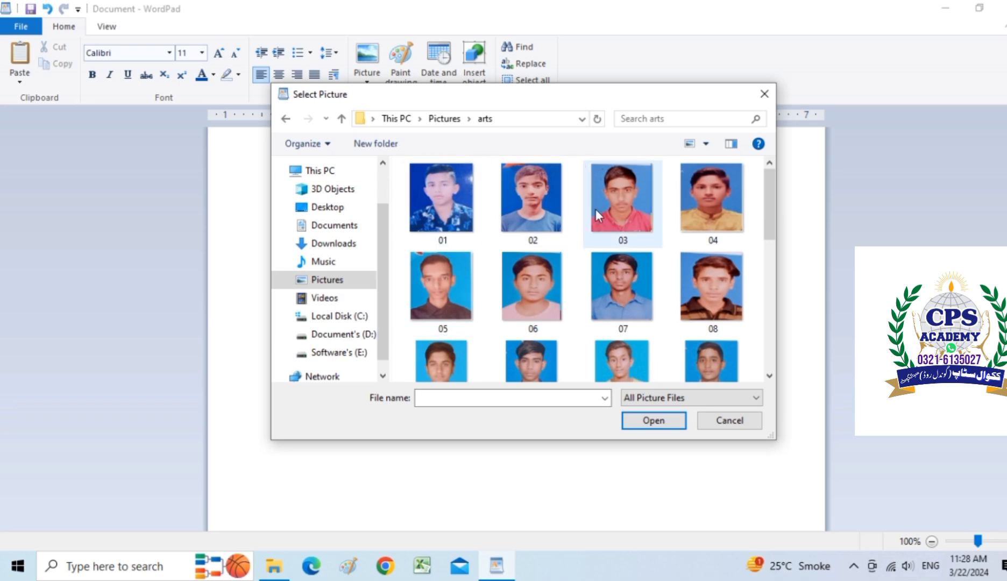
{"action": "left_click", "coordinate": [700, 197]}
{"action": "double_click", "coordinate": [700, 197]}
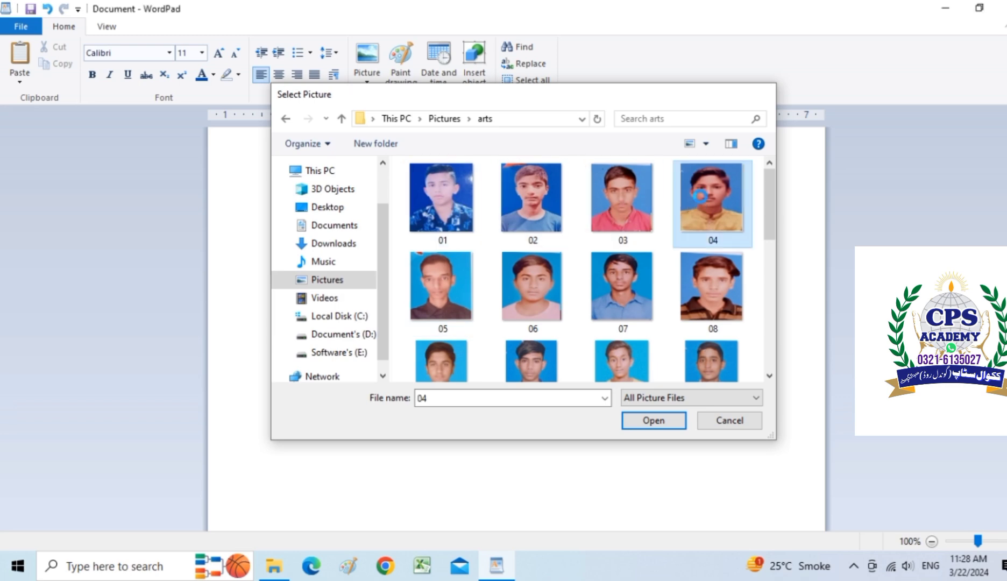
Enlarge the inserted picture in both directions, narrow it to about 3 inches wide, and deselect it.
{"action": "scroll", "coordinate": [400, 424], "scroll_direction": "down", "scroll_amount": 1}
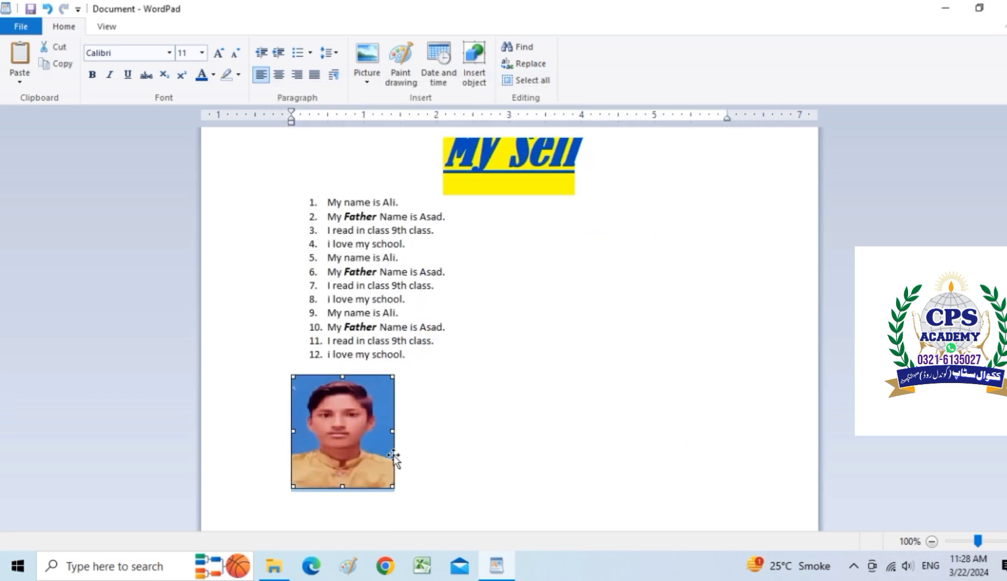
{"action": "left_click_drag", "start_coordinate": [390, 482], "coordinate": [515, 493]}
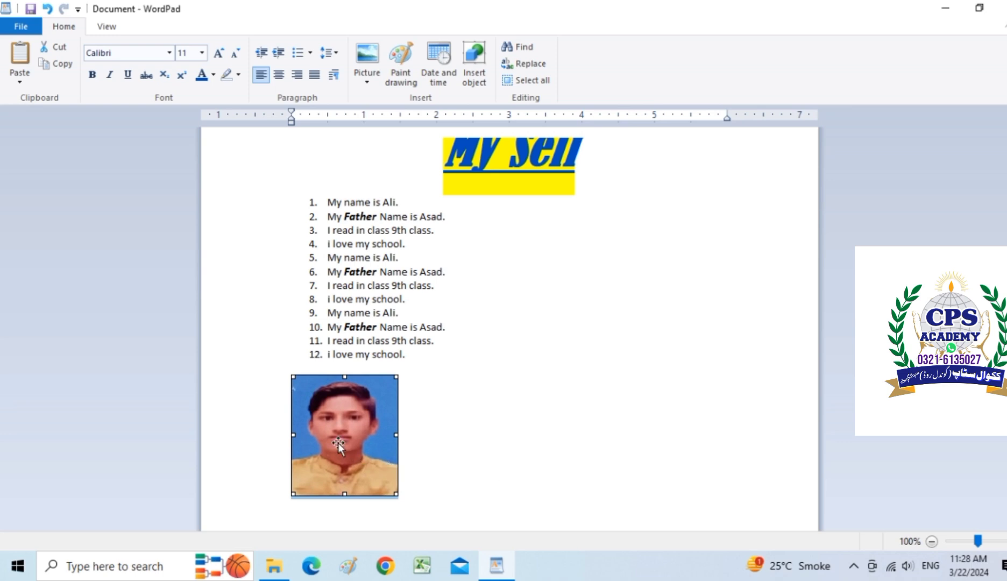
{"action": "scroll", "coordinate": [337, 443], "scroll_direction": "down", "scroll_amount": 1}
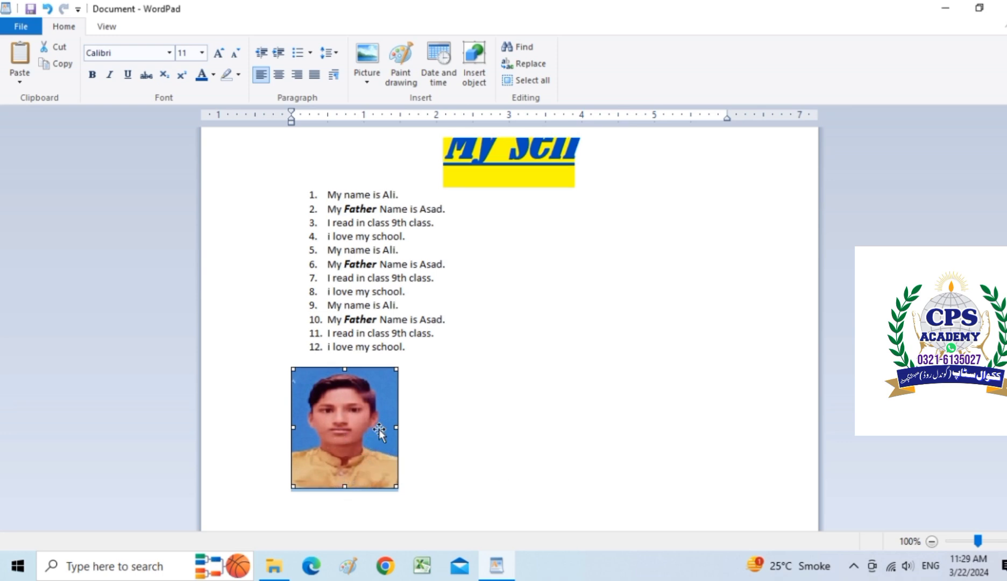
{"action": "left_click_drag", "start_coordinate": [396, 427], "coordinate": [618, 430]}
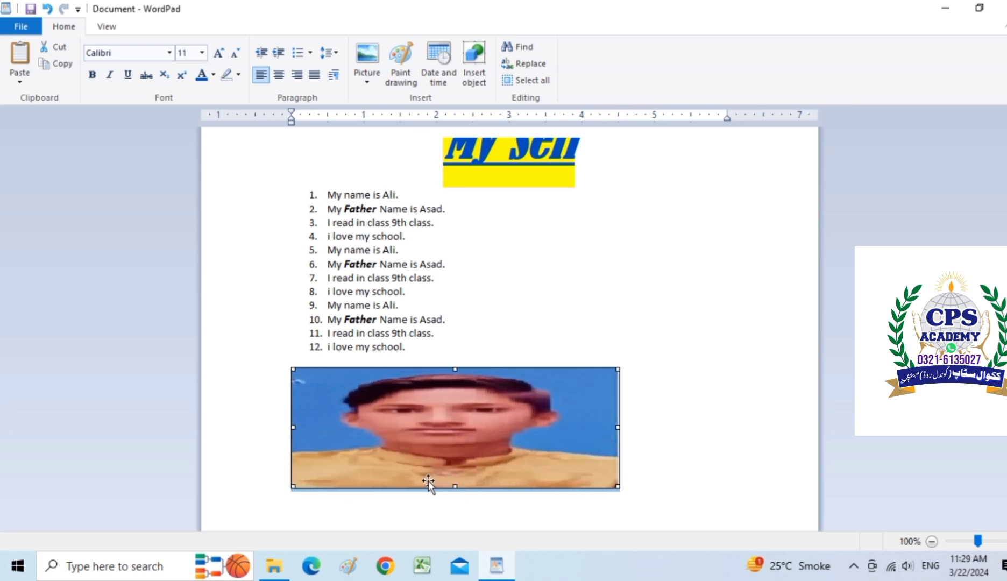
{"action": "left_click_drag", "start_coordinate": [455, 485], "coordinate": [455, 570]}
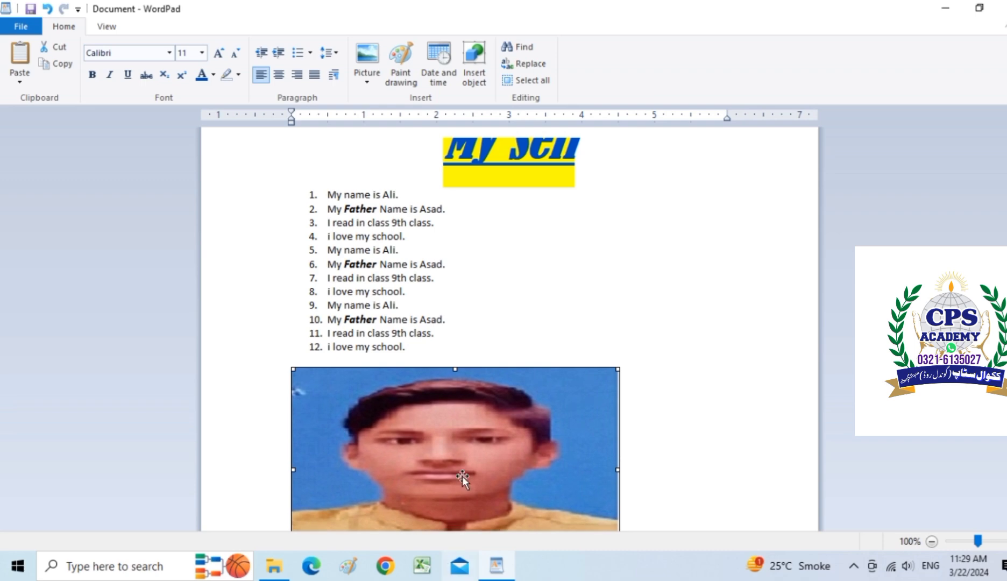
{"action": "scroll", "coordinate": [486, 377], "scroll_direction": "down", "scroll_amount": 3}
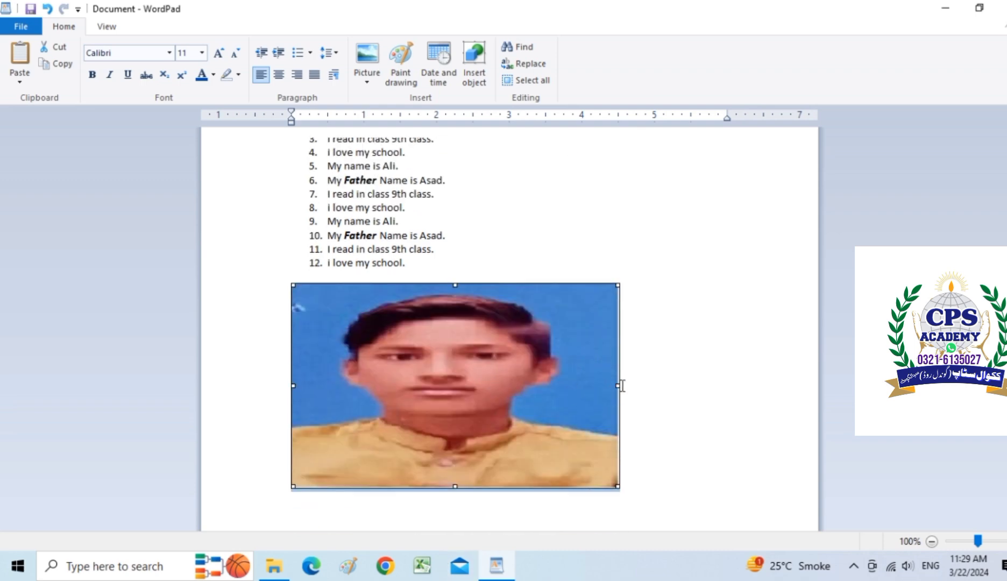
{"action": "left_click_drag", "start_coordinate": [617, 385], "coordinate": [509, 385]}
{"action": "left_click", "coordinate": [535, 401]}
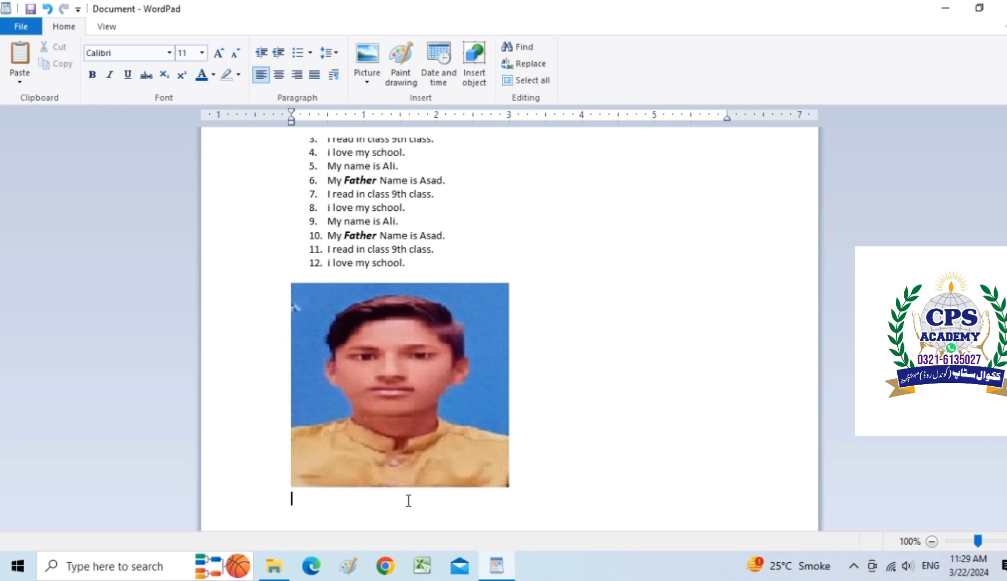
Insert a Paint drawing below the picture and enlarge its canvas to about 941 × 334 px.
{"action": "scroll", "coordinate": [348, 502], "scroll_direction": "down", "scroll_amount": 1}
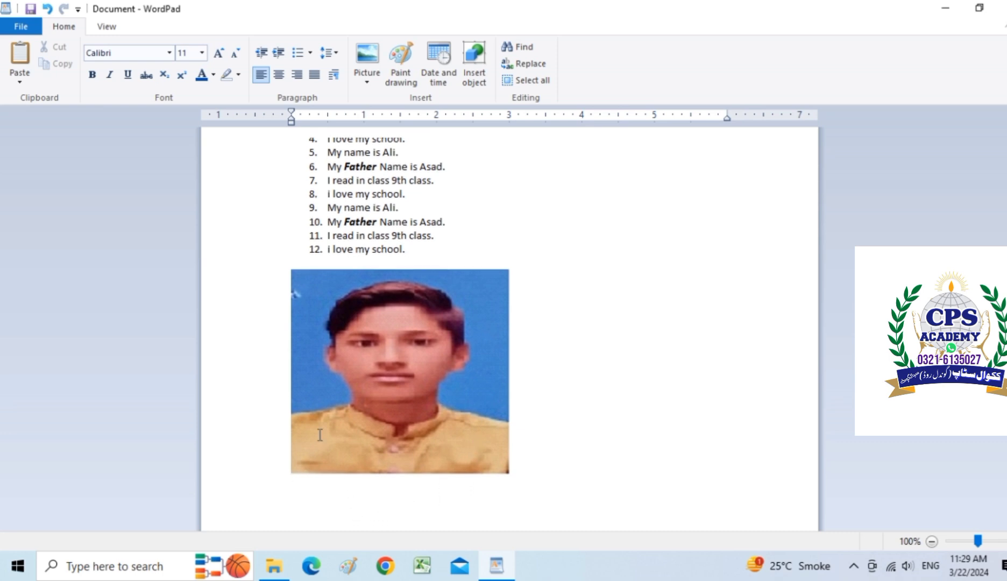
{"action": "left_click", "coordinate": [402, 64]}
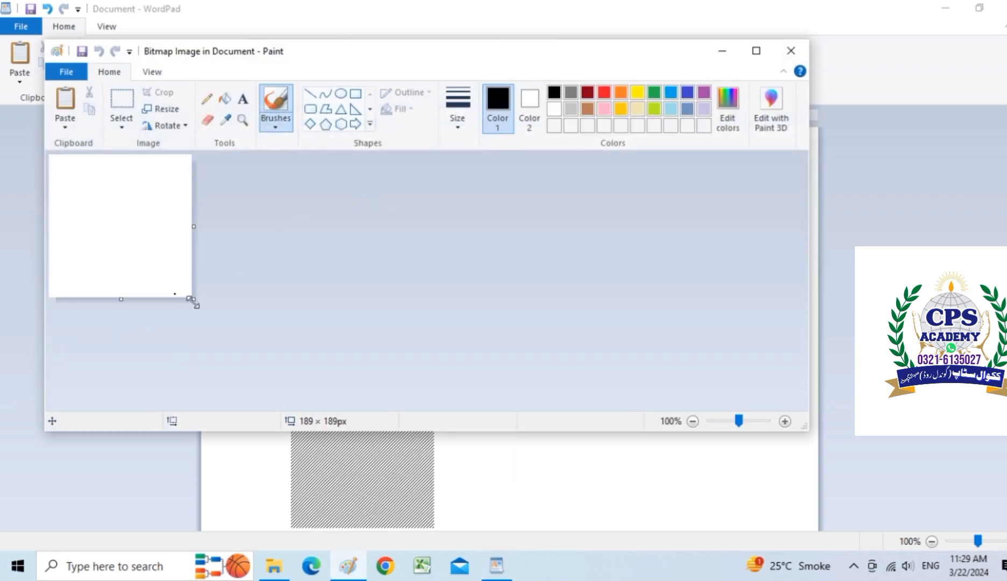
{"action": "left_click_drag", "start_coordinate": [194, 299], "coordinate": [763, 409]}
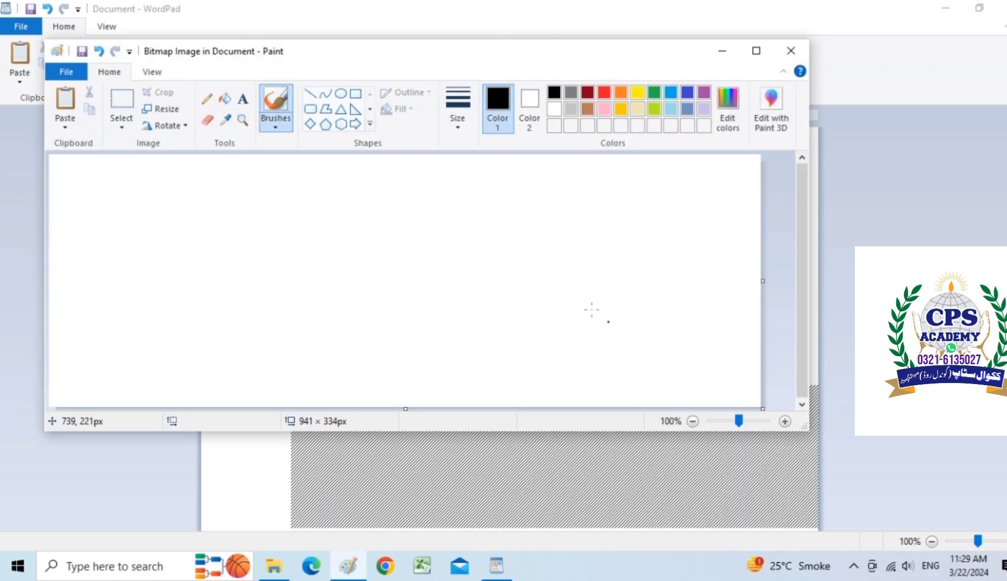
Draw a rectangle about 250 × 163 px and divide it with a full-height vertical line near its left side.
{"action": "left_click", "coordinate": [355, 94]}
{"action": "left_click_drag", "start_coordinate": [212, 207], "coordinate": [402, 330]}
{"action": "left_click", "coordinate": [310, 95]}
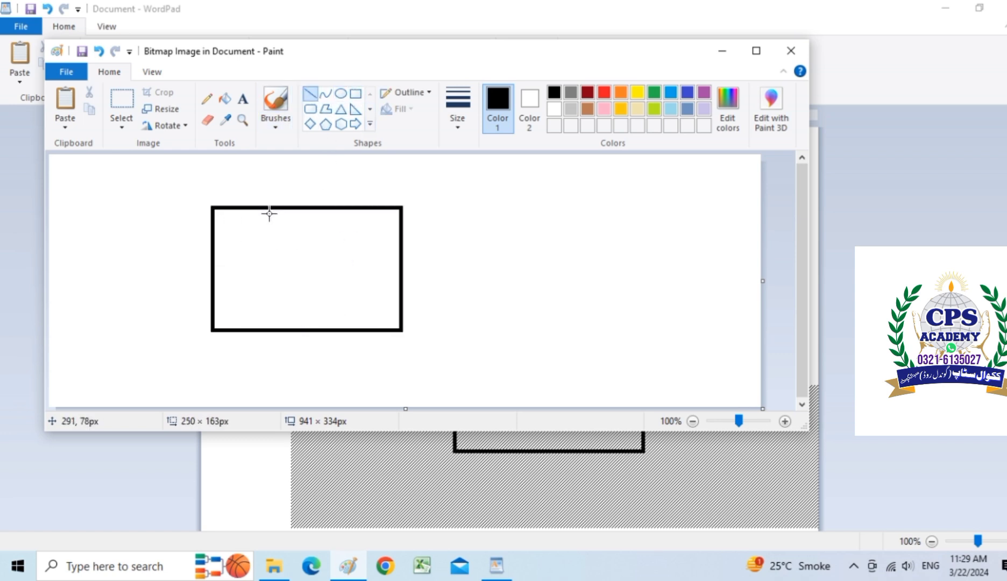
{"action": "left_click_drag", "start_coordinate": [265, 207], "coordinate": [265, 329]}
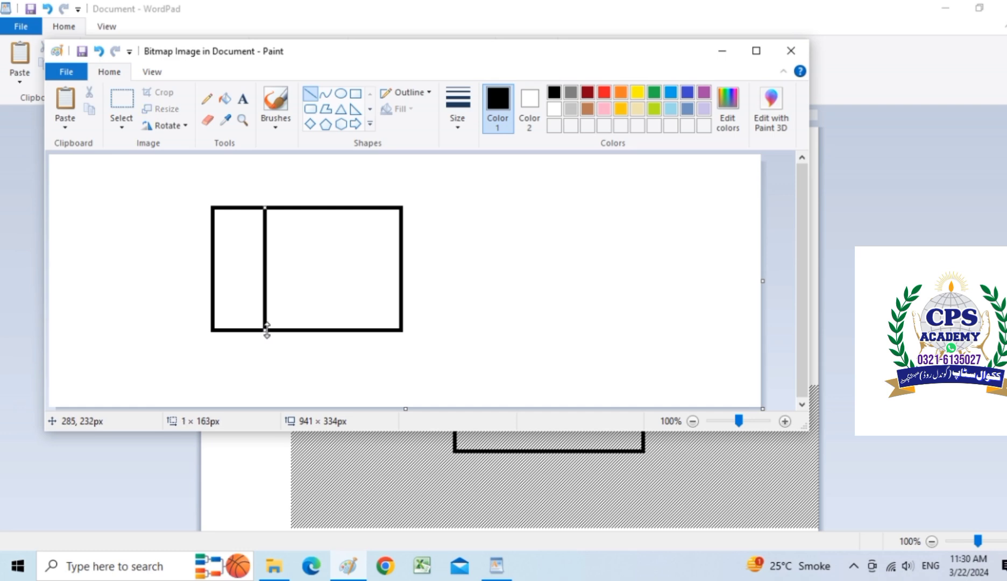
Draw overlapping circles of about 87 × 78 px and 81 × 83 px in the rectangle's wider part and erase the excess arcs, leaving a crescent.
{"action": "left_click", "coordinate": [340, 94]}
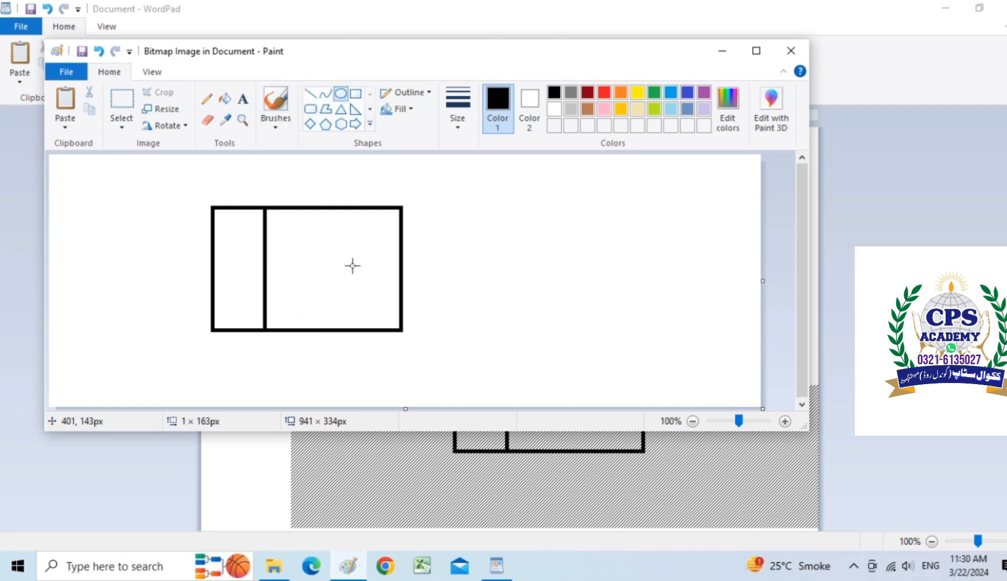
{"action": "left_click_drag", "start_coordinate": [368, 235], "coordinate": [303, 294]}
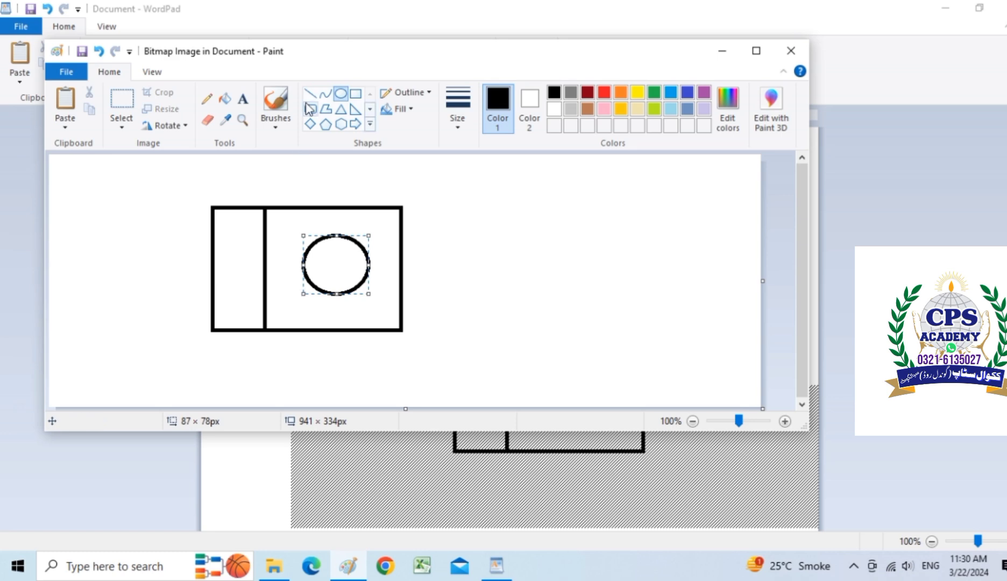
{"action": "left_click_drag", "start_coordinate": [388, 222], "coordinate": [330, 287]}
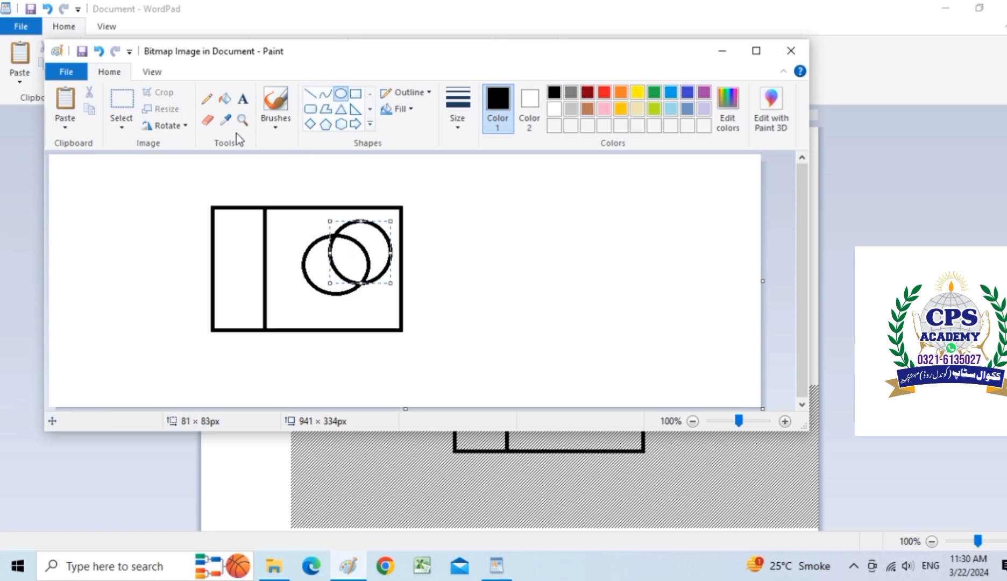
{"action": "left_click", "coordinate": [207, 121]}
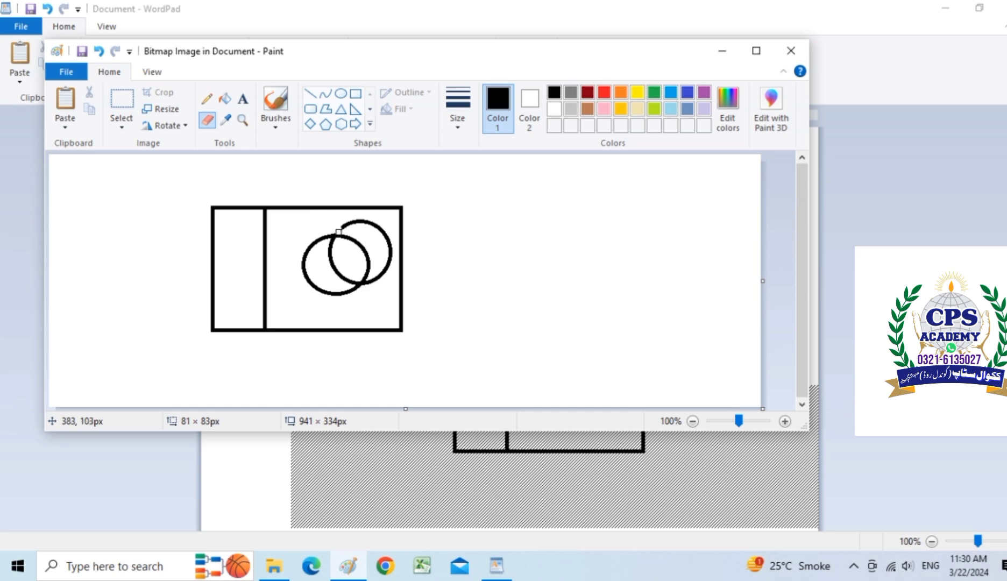
{"action": "mouse_move", "coordinate": [339, 232]}
{"action": "left_mouse_down"}
{"action": "mouse_move", "coordinate": [360, 281]}
{"action": "mouse_move", "coordinate": [346, 233]}
{"action": "mouse_move", "coordinate": [361, 222]}
{"action": "mouse_move", "coordinate": [384, 231]}
{"action": "mouse_move", "coordinate": [387, 248]}
{"action": "mouse_move", "coordinate": [381, 272]}
{"action": "mouse_move", "coordinate": [366, 266]}
{"action": "mouse_move", "coordinate": [359, 243]}
{"action": "left_mouse_up"}
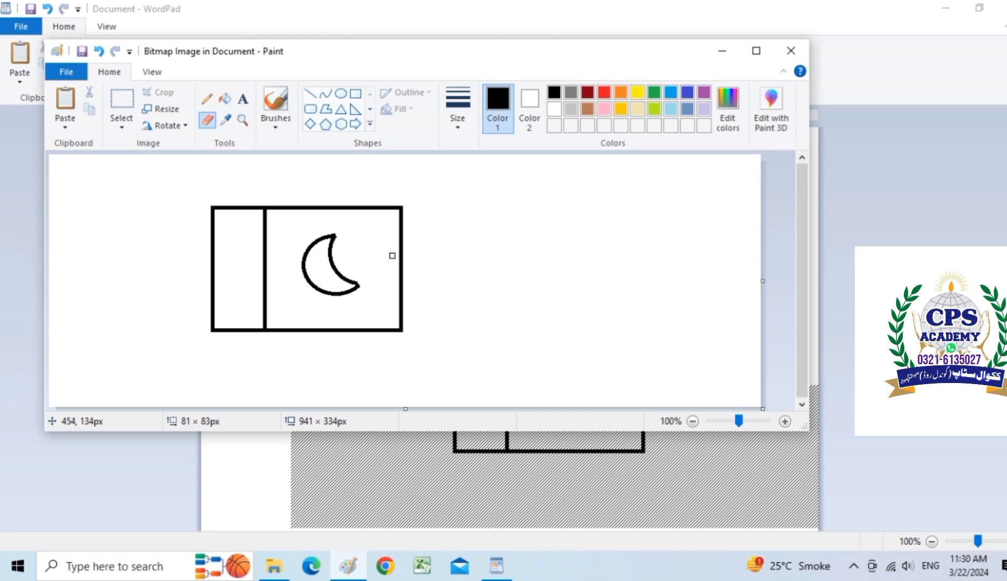
Draw a five-point star about 42 × 35 px beside the crescent's open side.
{"action": "left_click", "coordinate": [370, 123]}
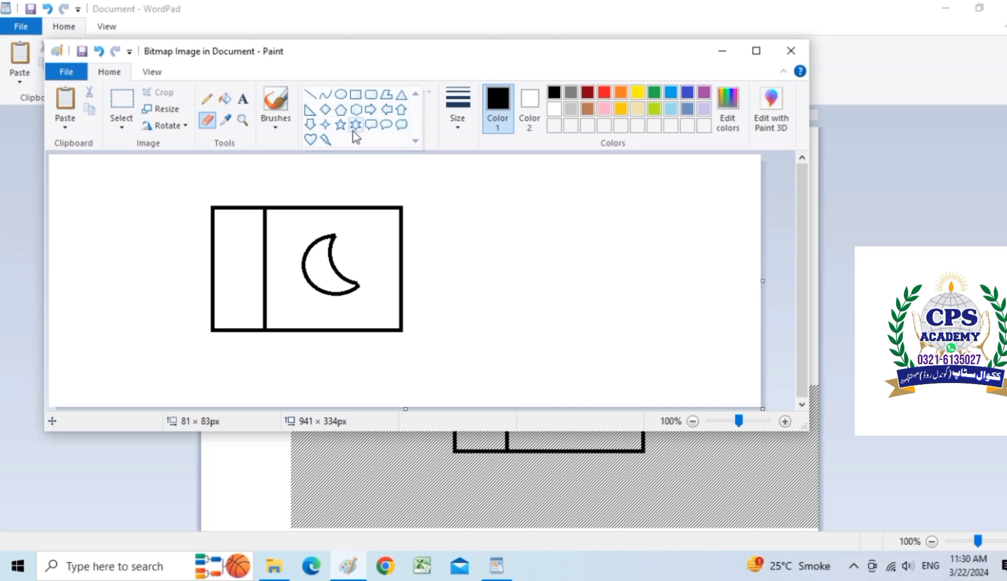
{"action": "left_click", "coordinate": [341, 127]}
{"action": "left_click_drag", "start_coordinate": [344, 240], "coordinate": [375, 266]}
Fill the rectangle's wider part around the crescent and star with green, and close Paint to return to the document.
{"action": "left_click", "coordinate": [225, 98]}
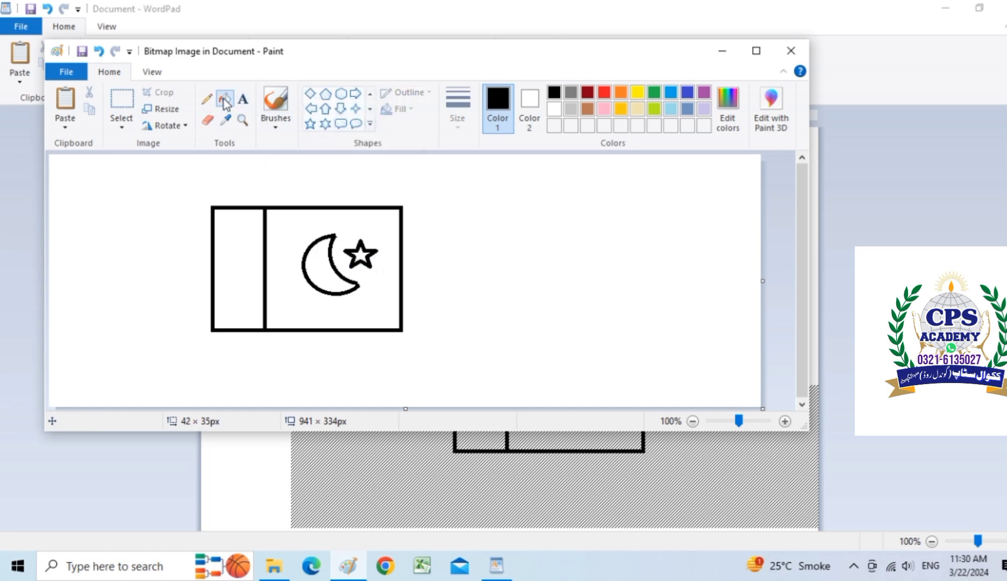
{"action": "left_click", "coordinate": [655, 94]}
{"action": "left_click", "coordinate": [370, 226]}
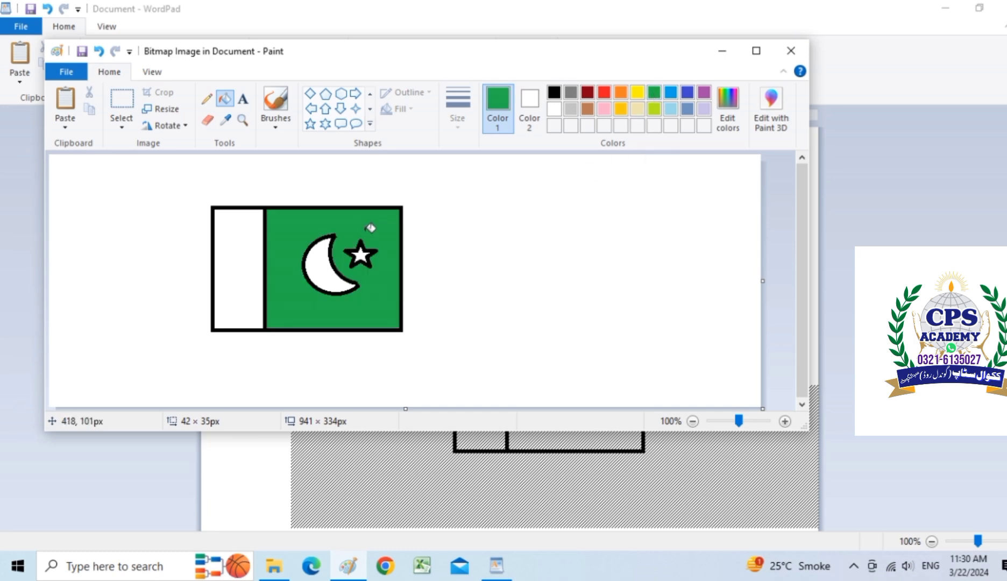
{"action": "left_click", "coordinate": [790, 52]}
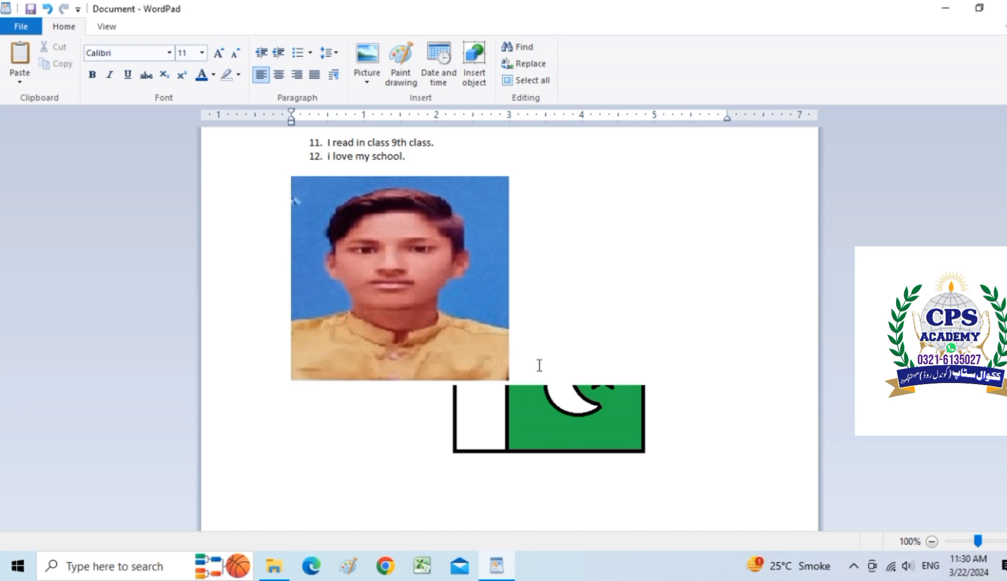
Stretch the flag drawing taller, narrow it to about 3 inches wide, and reduce its height to about 1.7 inches.
{"action": "left_click", "coordinate": [509, 413]}
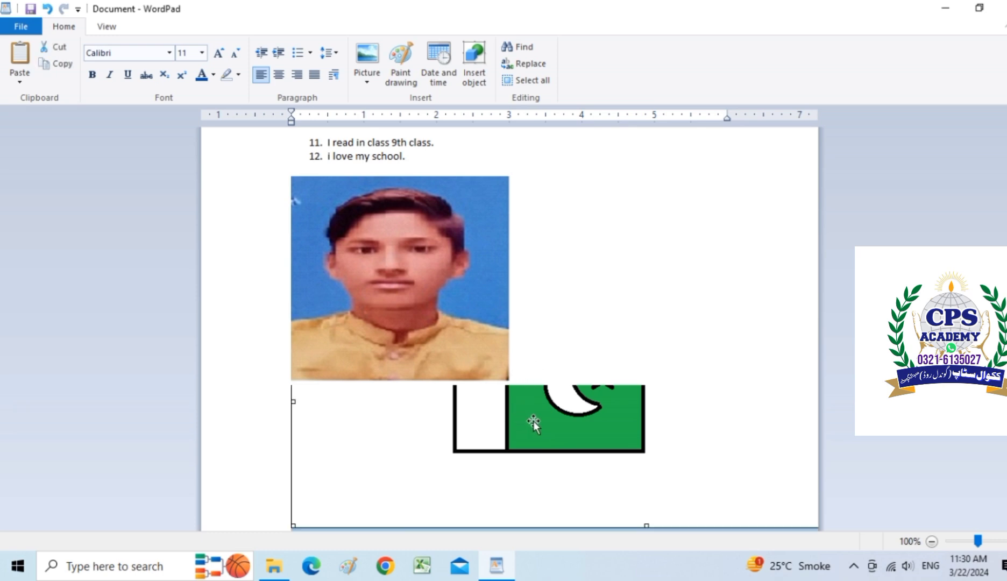
{"action": "scroll", "coordinate": [524, 410], "scroll_direction": "down", "scroll_amount": 1}
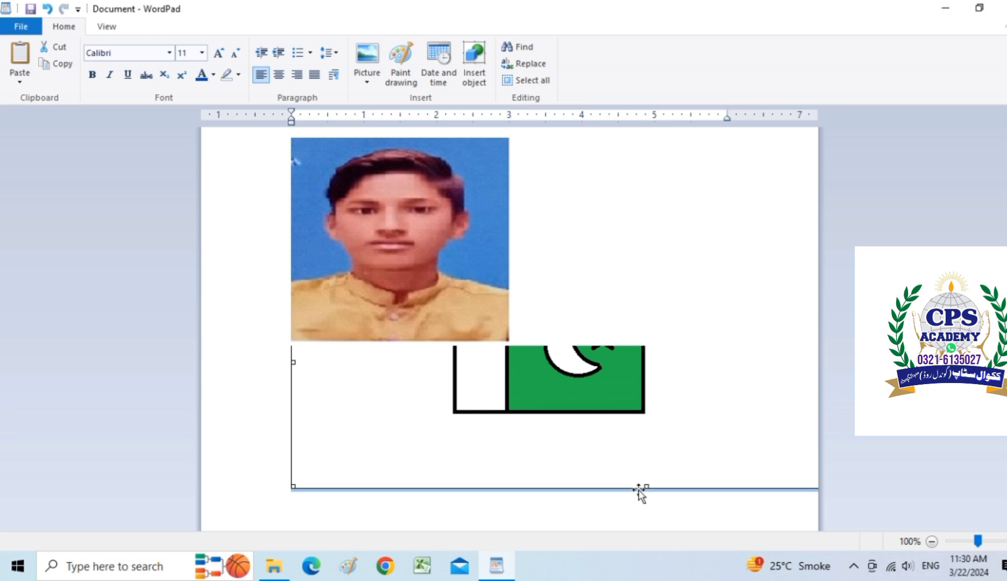
{"action": "left_click_drag", "start_coordinate": [647, 487], "coordinate": [647, 538]}
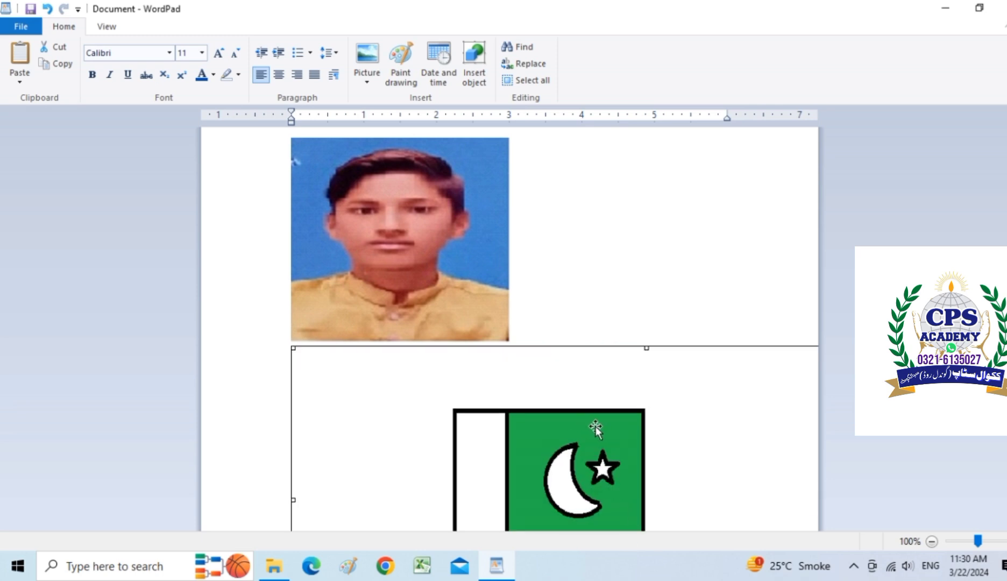
{"action": "left_click_drag", "start_coordinate": [292, 499], "coordinate": [348, 498]}
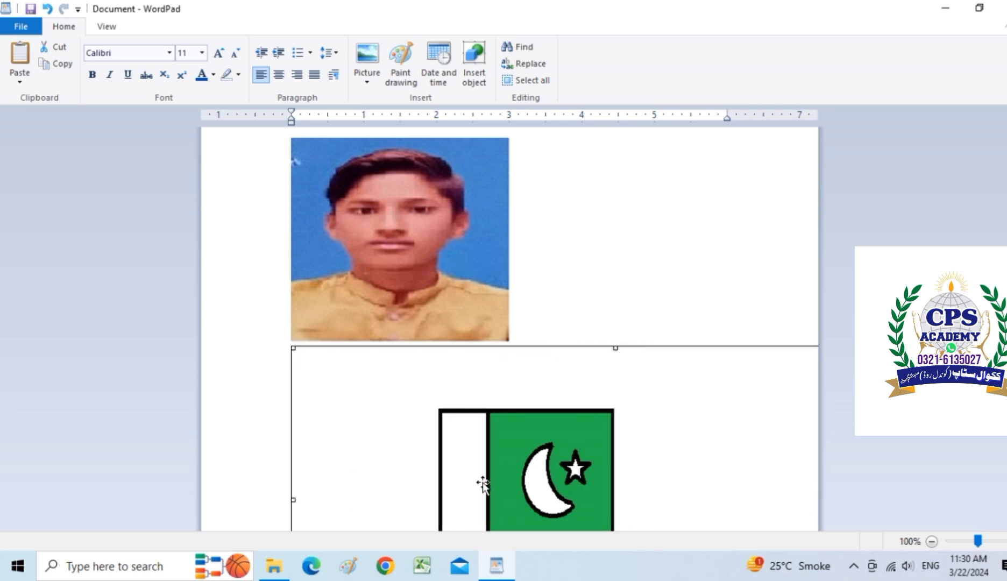
{"action": "scroll", "coordinate": [482, 467], "scroll_direction": "down", "scroll_amount": 4}
{"action": "left_click_drag", "start_coordinate": [293, 355], "coordinate": [532, 364]}
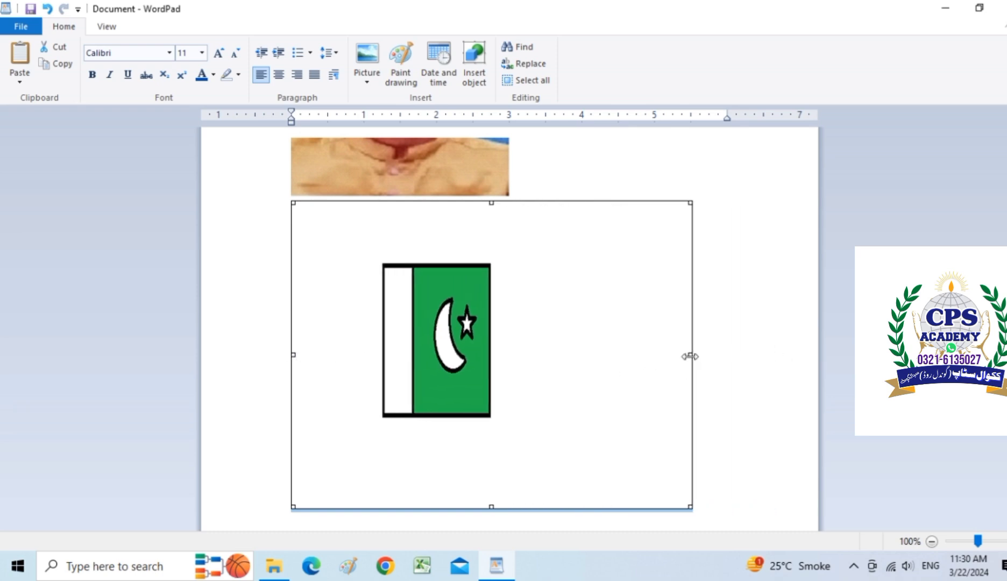
{"action": "left_click_drag", "start_coordinate": [692, 354], "coordinate": [518, 353]}
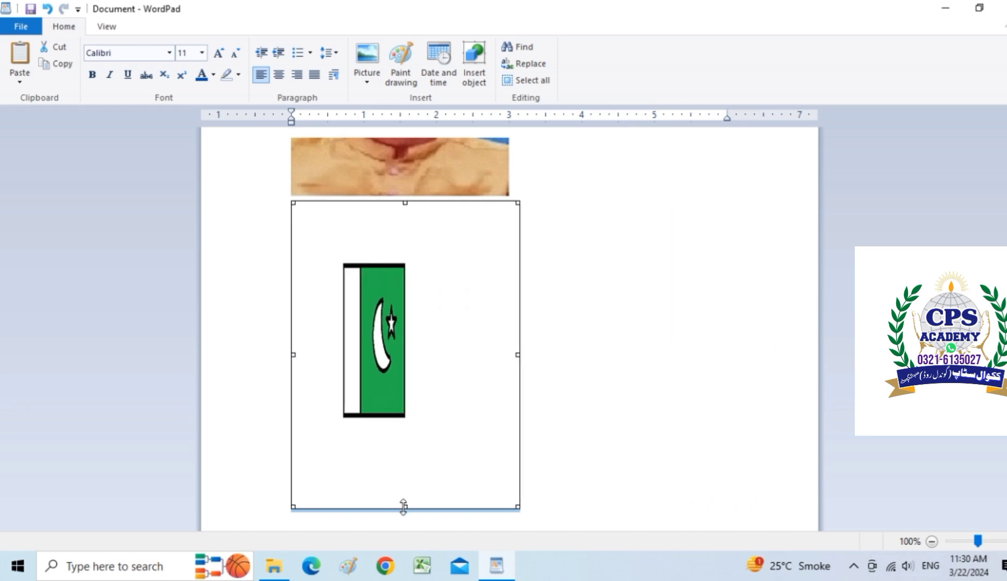
{"action": "left_click_drag", "start_coordinate": [404, 506], "coordinate": [409, 324]}
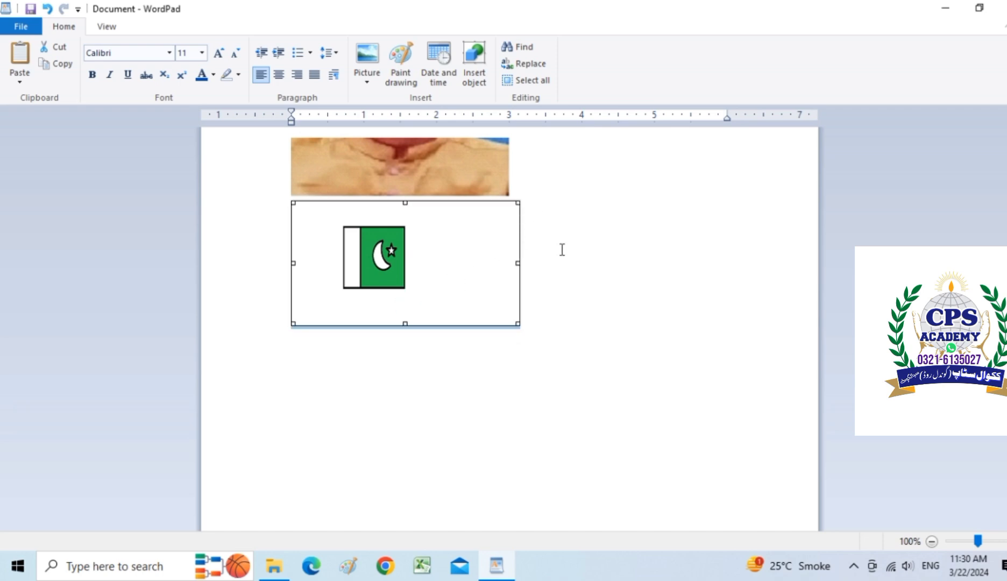
Delete the flag drawing below the picture.
{"action": "scroll", "coordinate": [562, 250], "scroll_direction": "up", "scroll_amount": 5}
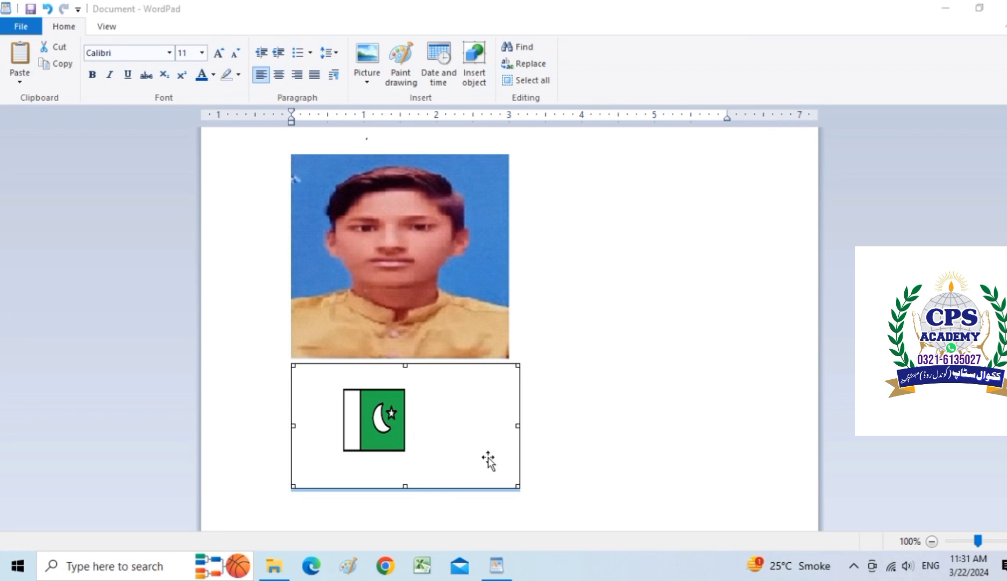
{"action": "left_click", "coordinate": [469, 444]}
{"action": "key", "text": "Delete"}
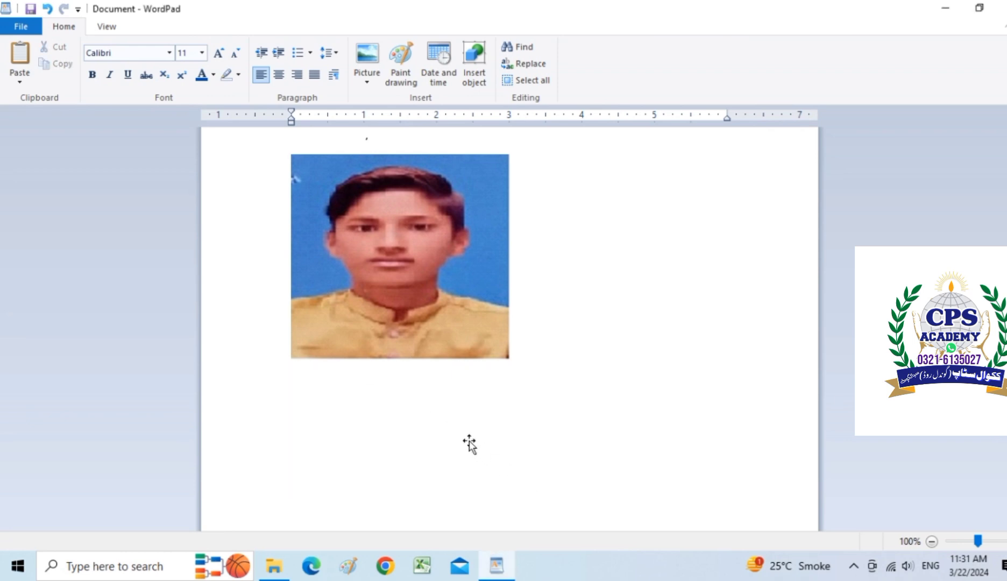
Insert the current date below the picture in the format "Friday, March 22, 2024".
{"action": "scroll", "coordinate": [469, 444], "scroll_direction": "up", "scroll_amount": 3}
{"action": "scroll", "coordinate": [469, 441], "scroll_direction": "up", "scroll_amount": 1}
{"action": "scroll", "coordinate": [470, 441], "scroll_direction": "down", "scroll_amount": 1}
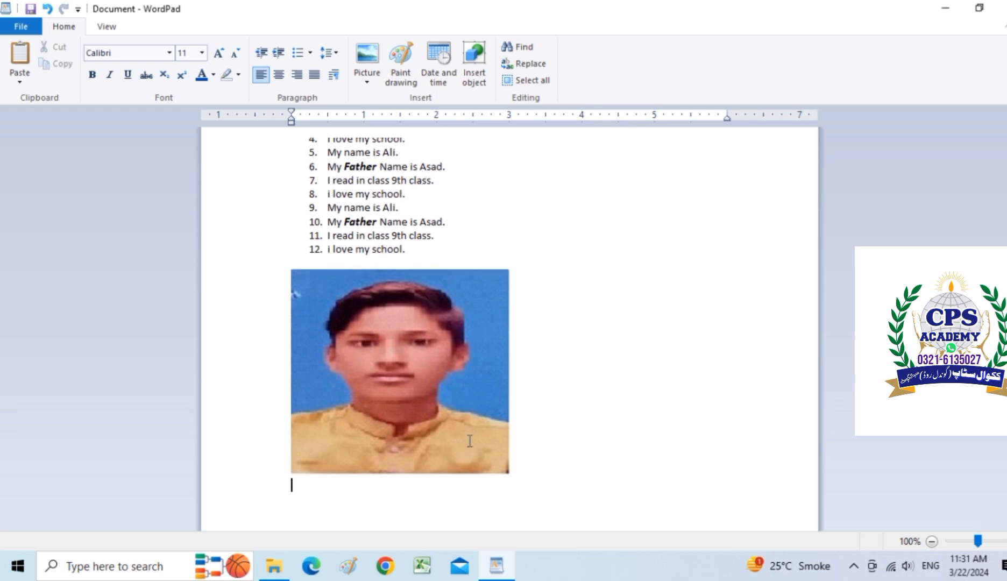
{"action": "left_click", "coordinate": [438, 61]}
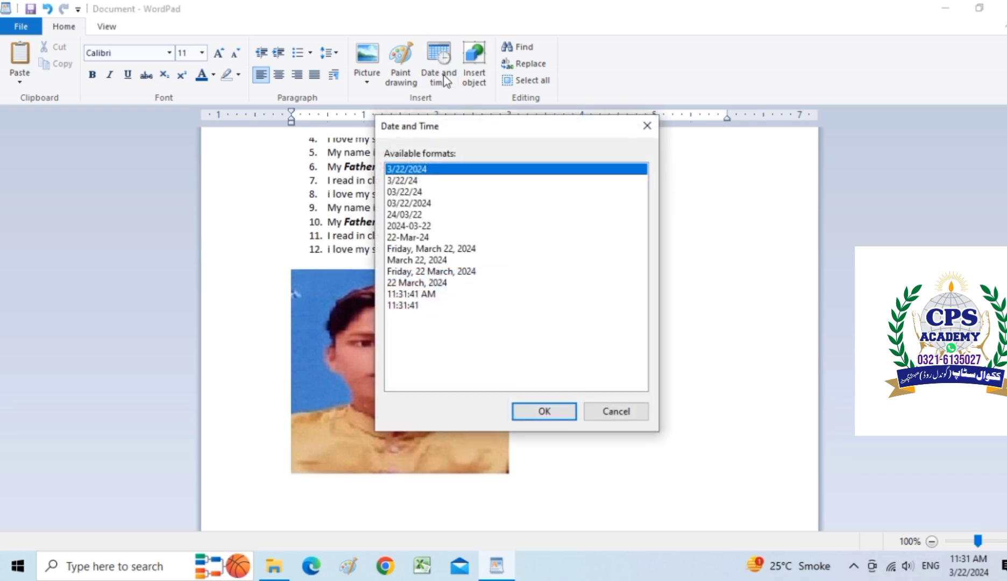
{"action": "left_click", "coordinate": [430, 251]}
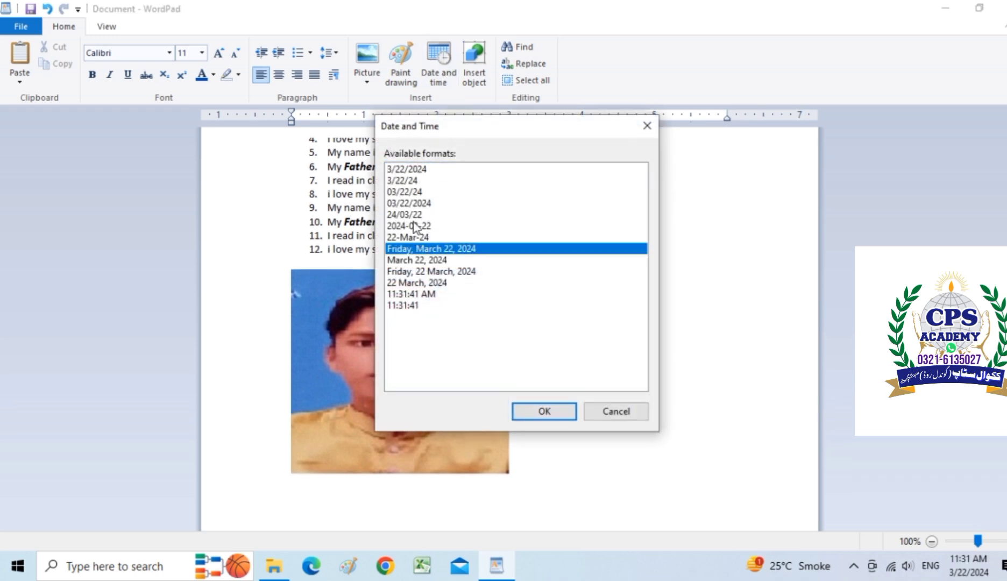
{"action": "left_click", "coordinate": [413, 226]}
{"action": "left_click", "coordinate": [412, 237]}
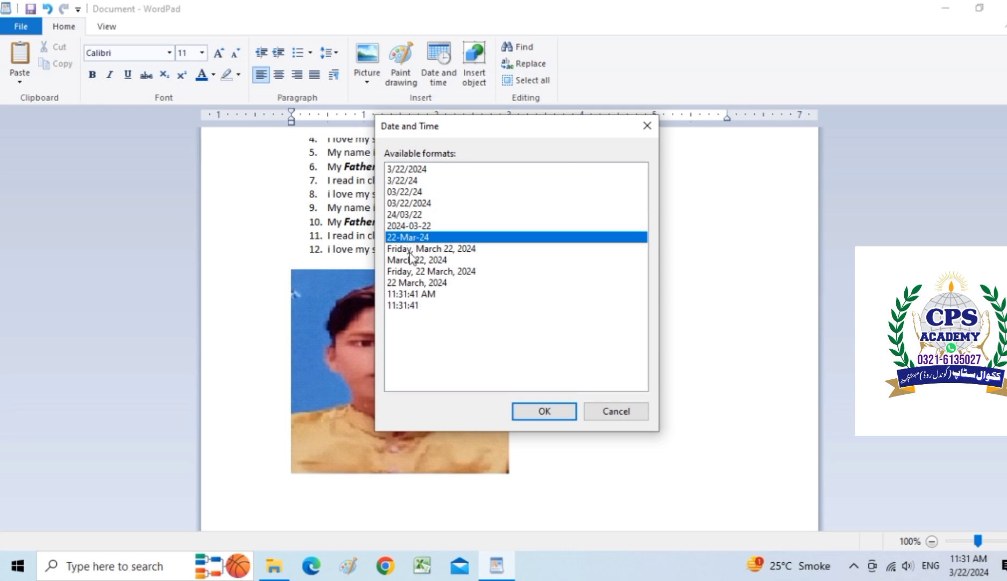
{"action": "left_click", "coordinate": [412, 248]}
{"action": "left_click", "coordinate": [428, 260]}
{"action": "left_click", "coordinate": [431, 250]}
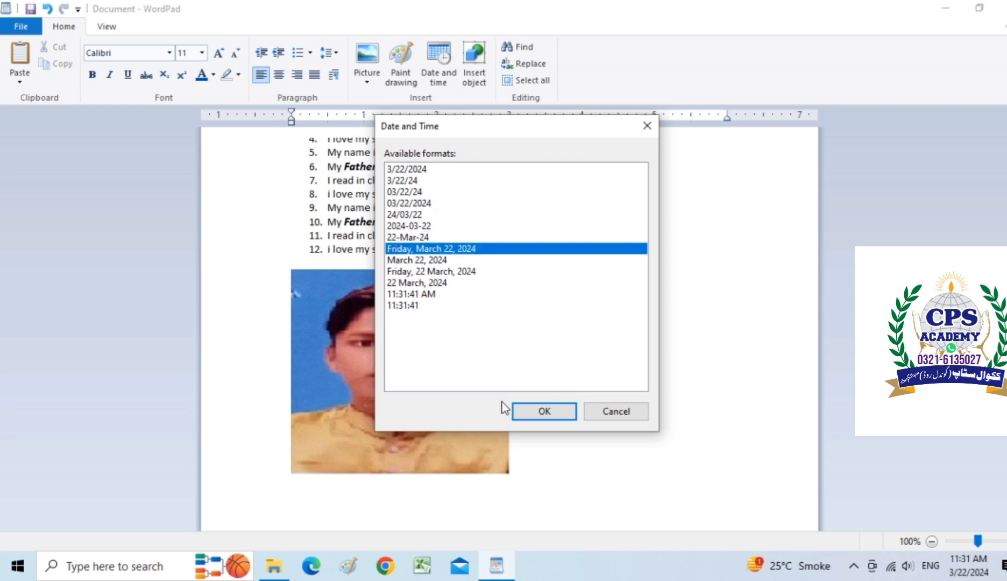
{"action": "left_click", "coordinate": [542, 412]}
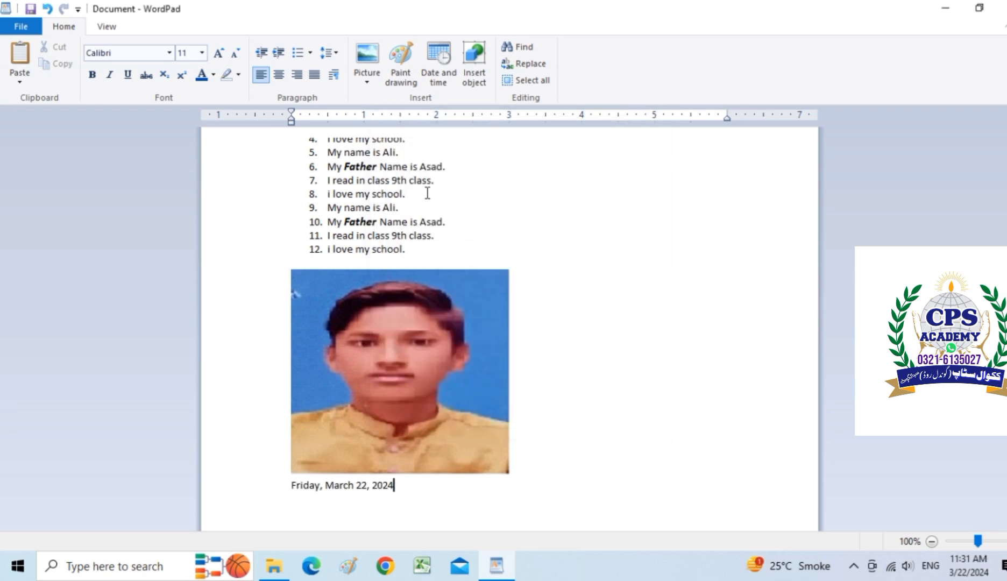
Start a text search, move its dialog clear of the list, and enter the father's name as the search term.
{"action": "left_click", "coordinate": [524, 49]}
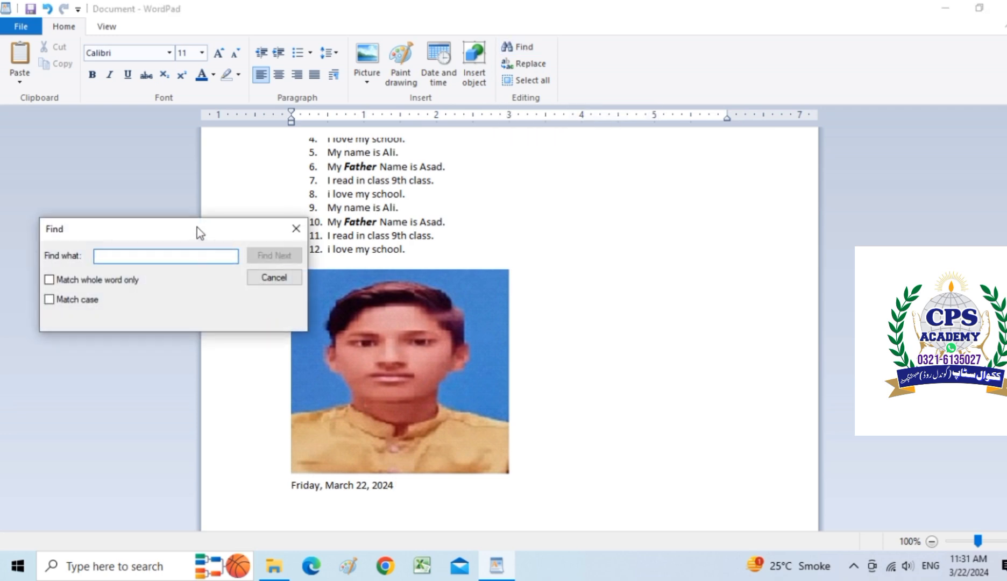
{"action": "left_click_drag", "start_coordinate": [197, 232], "coordinate": [769, 232]}
{"action": "left_click", "coordinate": [675, 262]}
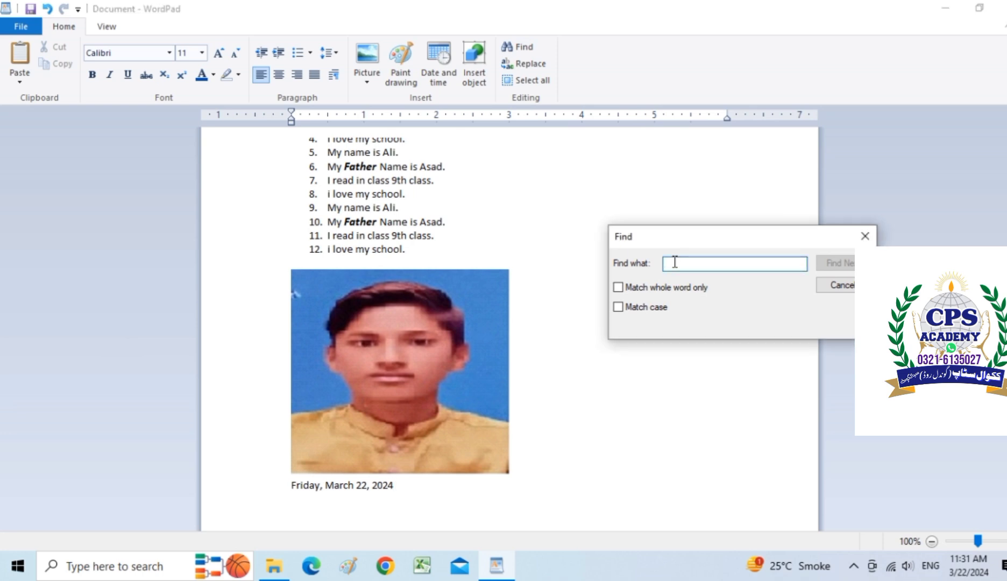
{"action": "type", "text": "Asad"}
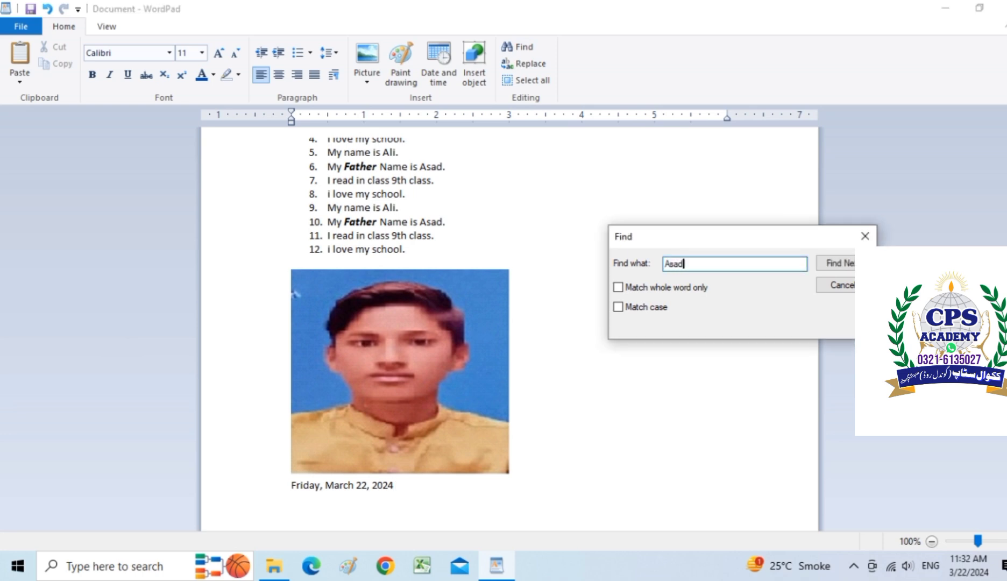
Search from the first list line through every occurrence of the father's name to the document's end, and close the search.
{"action": "scroll", "coordinate": [332, 176], "scroll_direction": "up", "scroll_amount": 4}
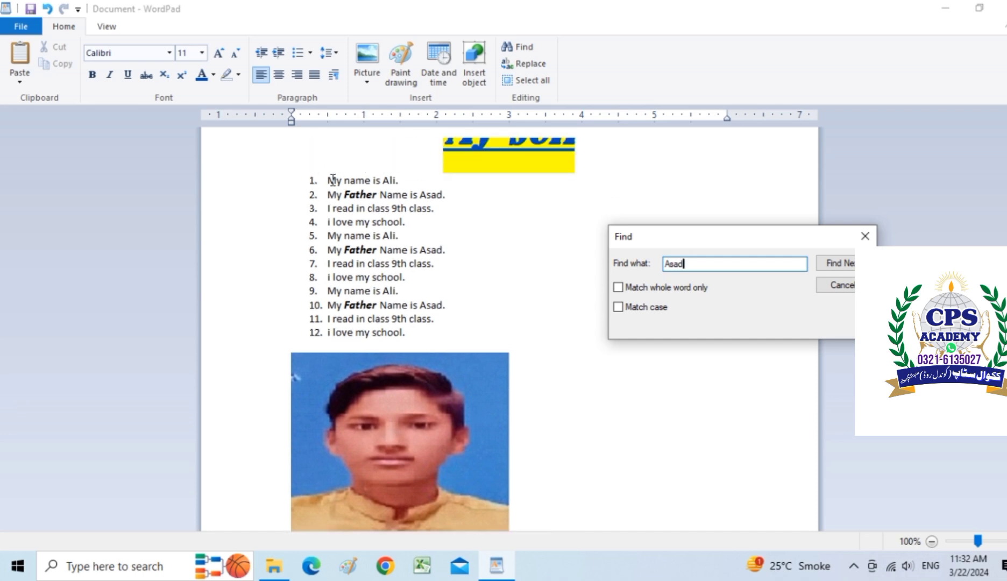
{"action": "left_click", "coordinate": [340, 184]}
{"action": "left_click", "coordinate": [350, 210]}
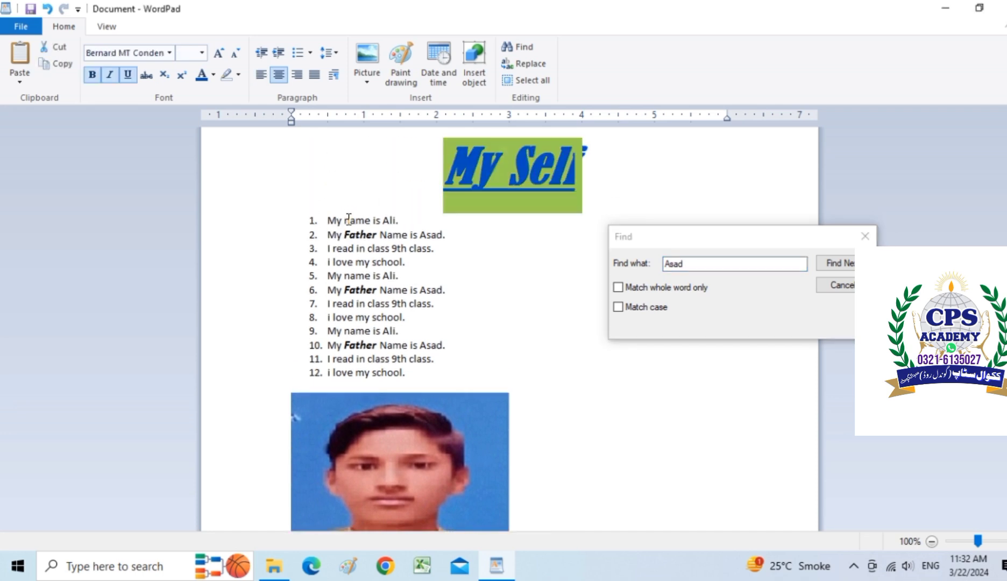
{"action": "left_click", "coordinate": [350, 221]}
{"action": "left_click", "coordinate": [831, 265]}
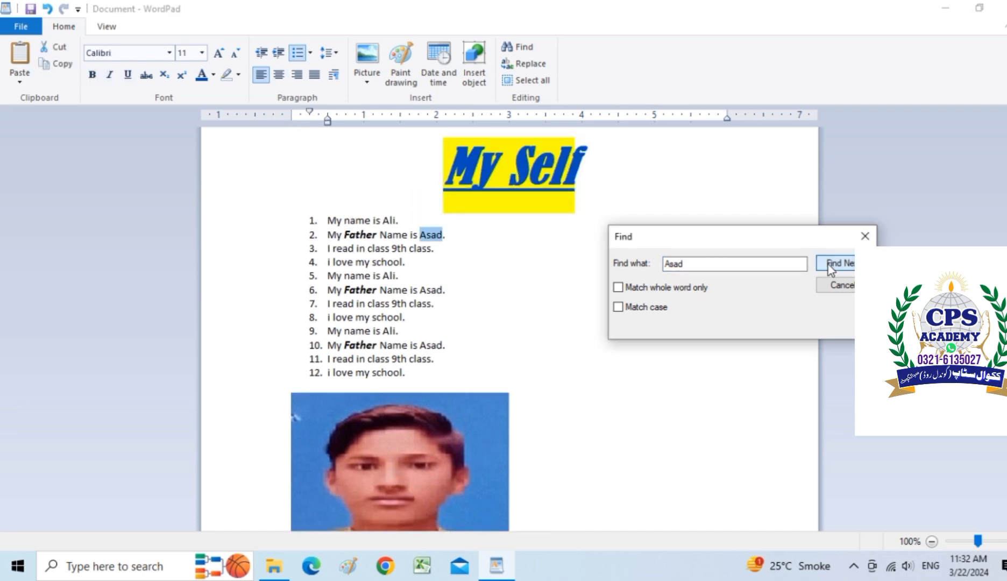
{"action": "left_click", "coordinate": [828, 264]}
{"action": "left_click", "coordinate": [828, 264]}
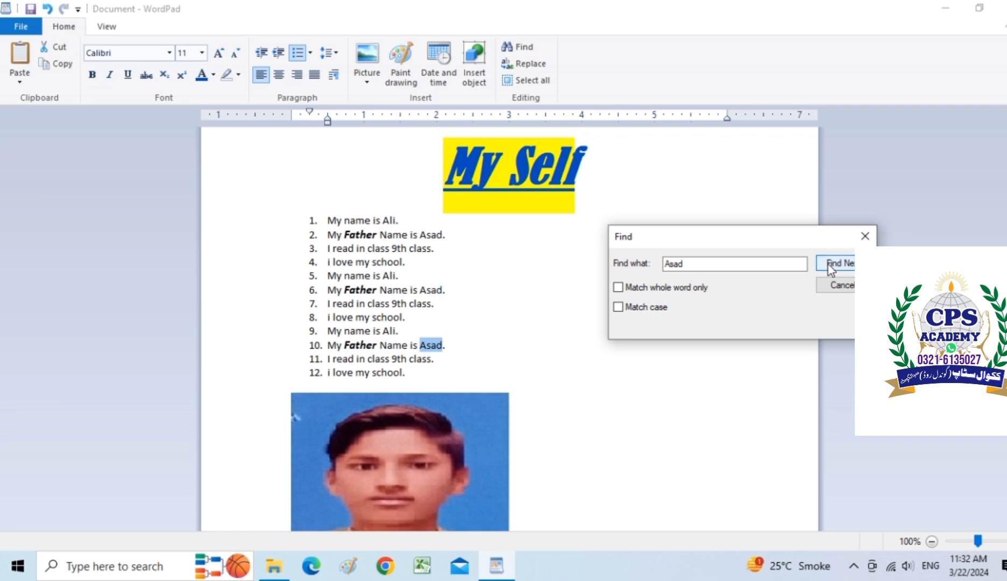
{"action": "left_click", "coordinate": [828, 264]}
{"action": "left_click", "coordinate": [829, 323]}
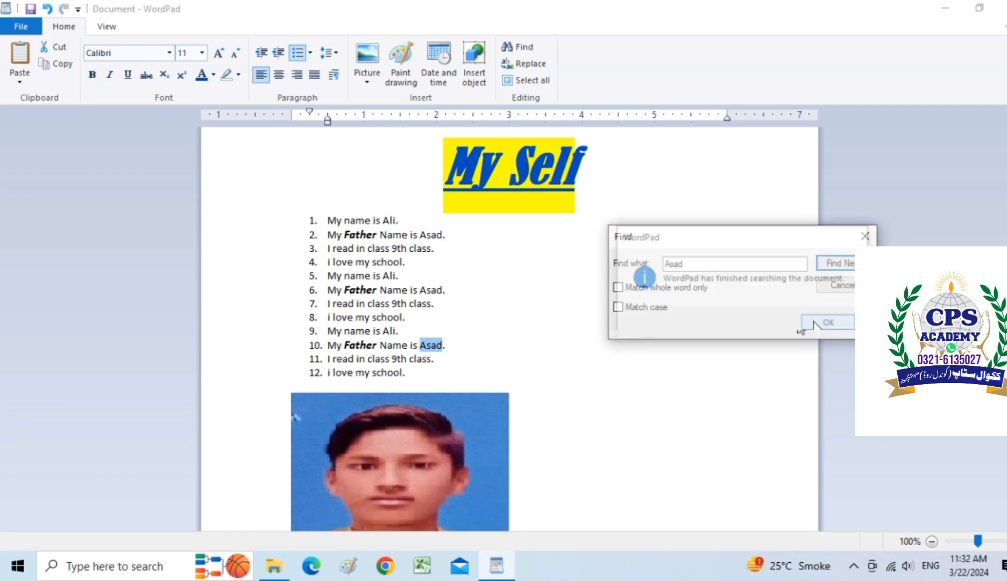
{"action": "left_click", "coordinate": [836, 287]}
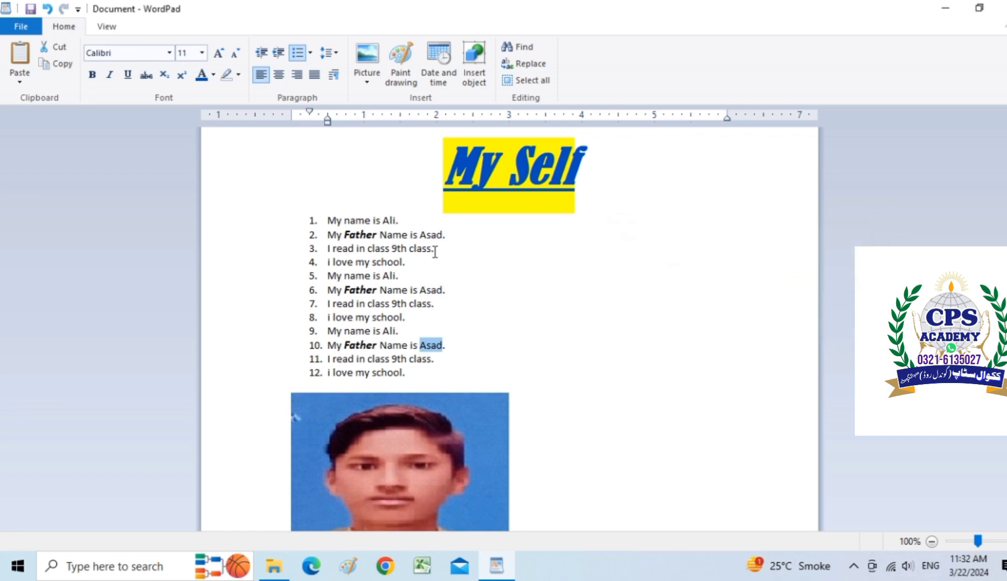
Set up a text replacement for the father's name with a new name, keeping the dialog clear of the list.
{"action": "left_click", "coordinate": [531, 67]}
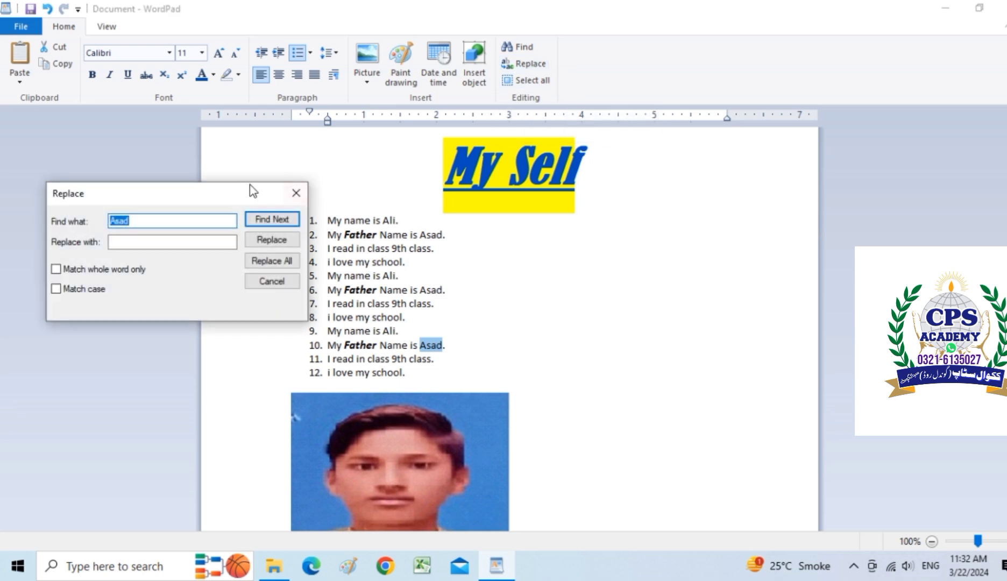
{"action": "left_click_drag", "start_coordinate": [251, 191], "coordinate": [791, 219]}
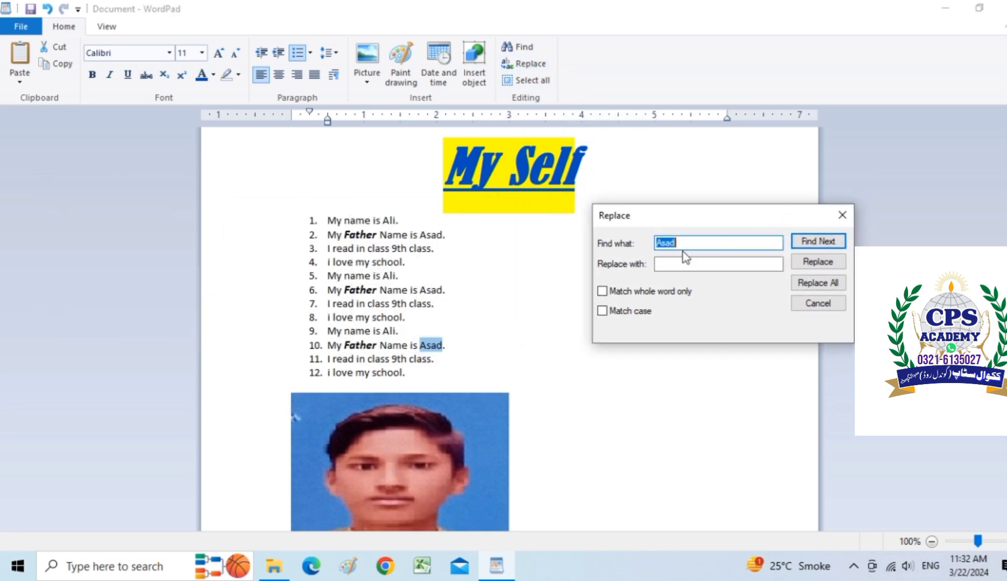
{"action": "left_click", "coordinate": [672, 264]}
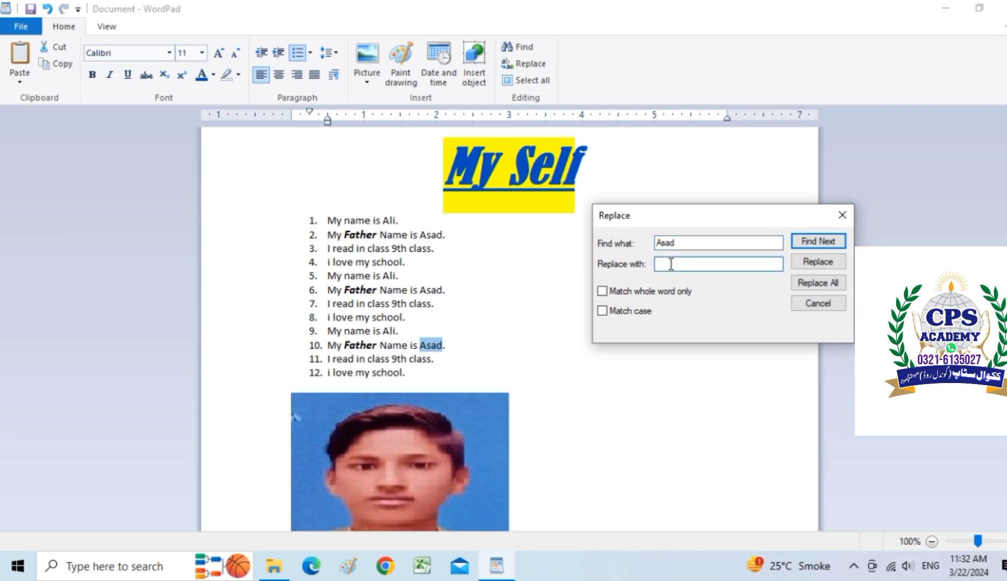
{"action": "type", "text": "Rehman"}
Starting from the first list line, find the father's name in line 6 and replace it with the new name.
{"action": "left_click", "coordinate": [340, 221]}
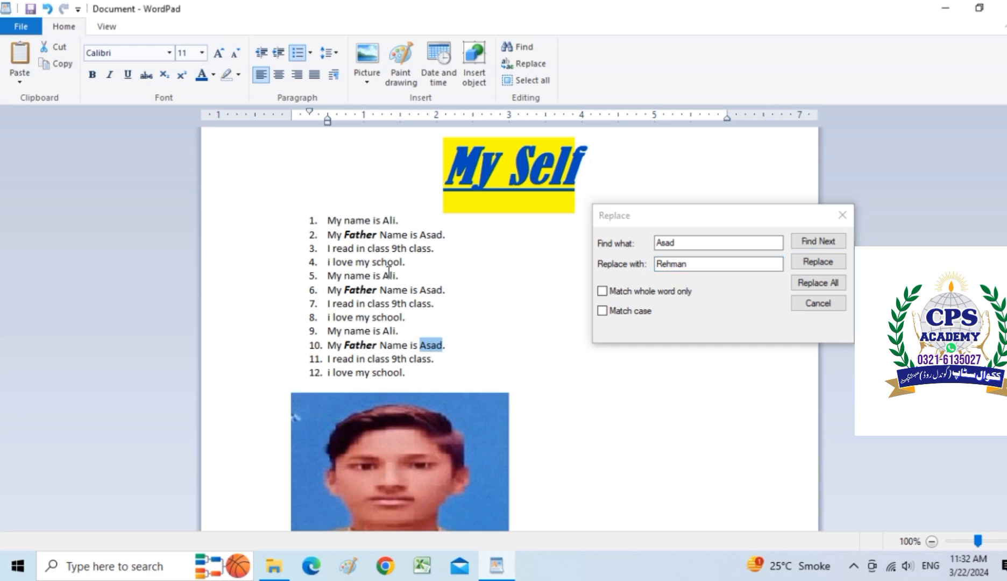
{"action": "left_click", "coordinate": [816, 246]}
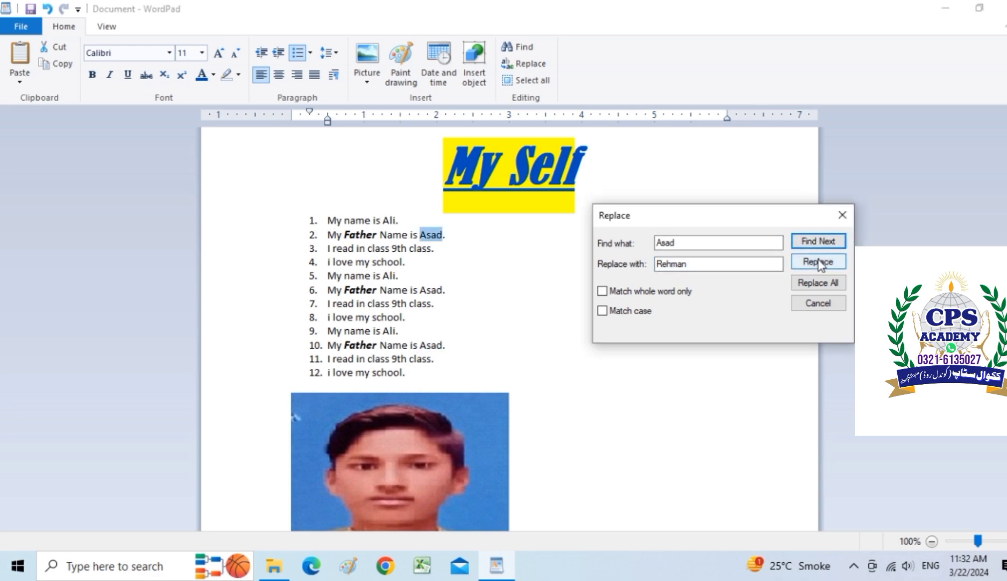
{"action": "left_click", "coordinate": [816, 246]}
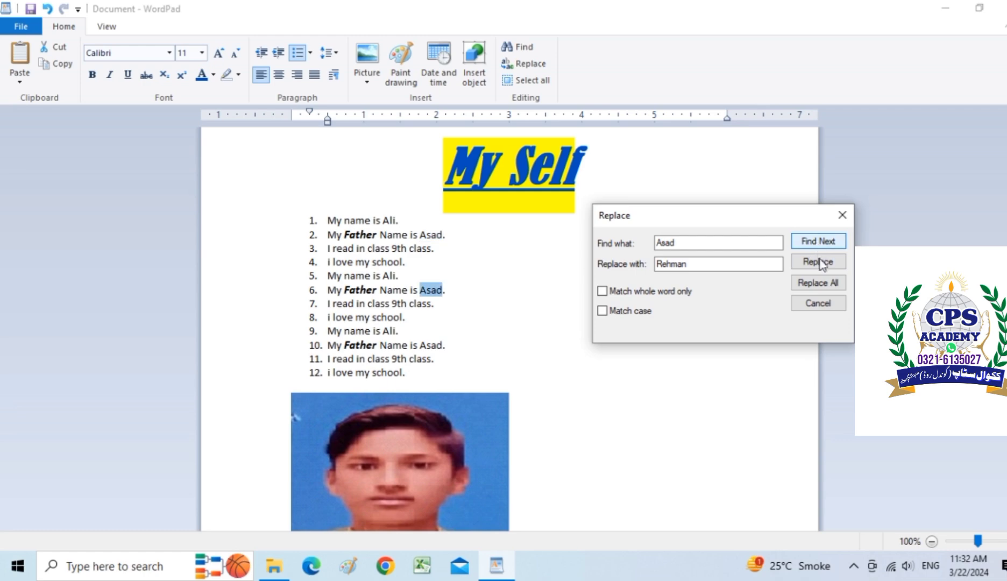
{"action": "left_click", "coordinate": [820, 261]}
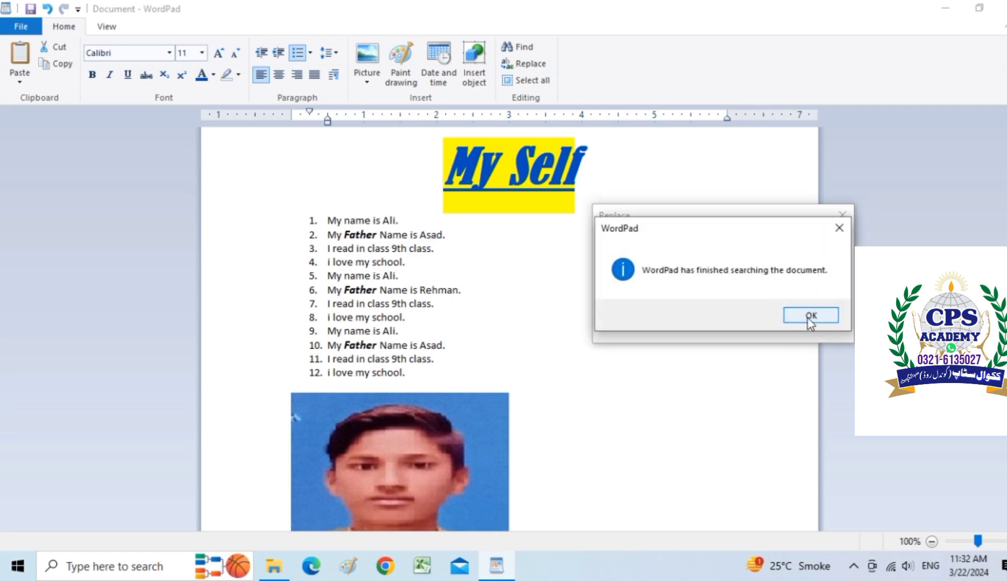
Replace the father's name with the new name in line 10 and in all remaining occurrences, and close the replacement.
{"action": "left_click", "coordinate": [809, 316]}
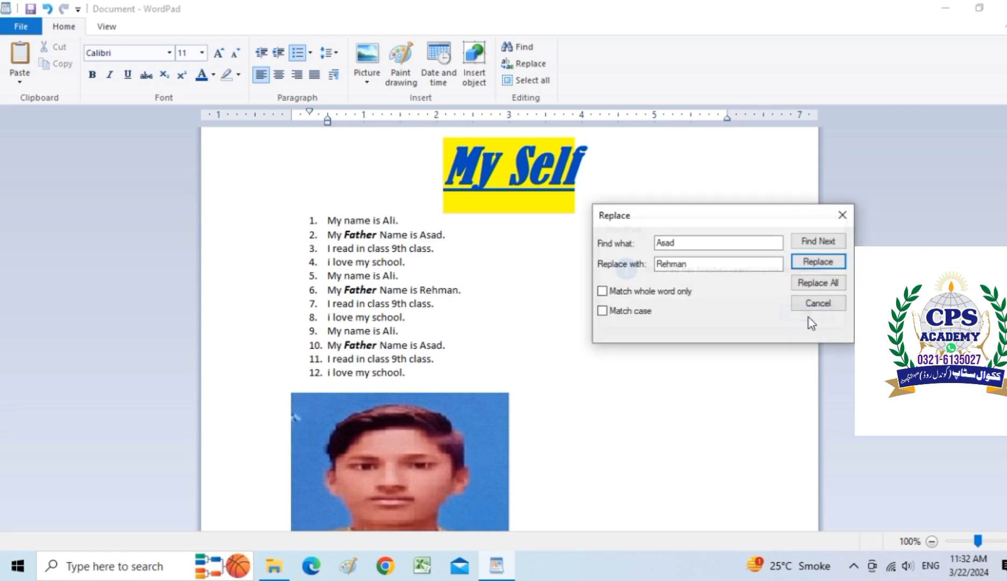
{"action": "left_click", "coordinate": [822, 241]}
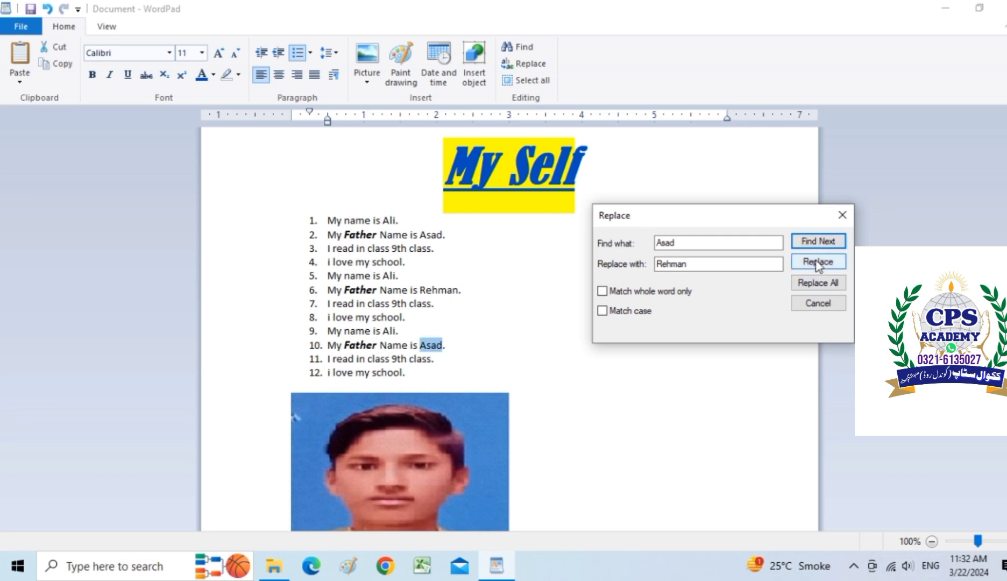
{"action": "left_click", "coordinate": [817, 262]}
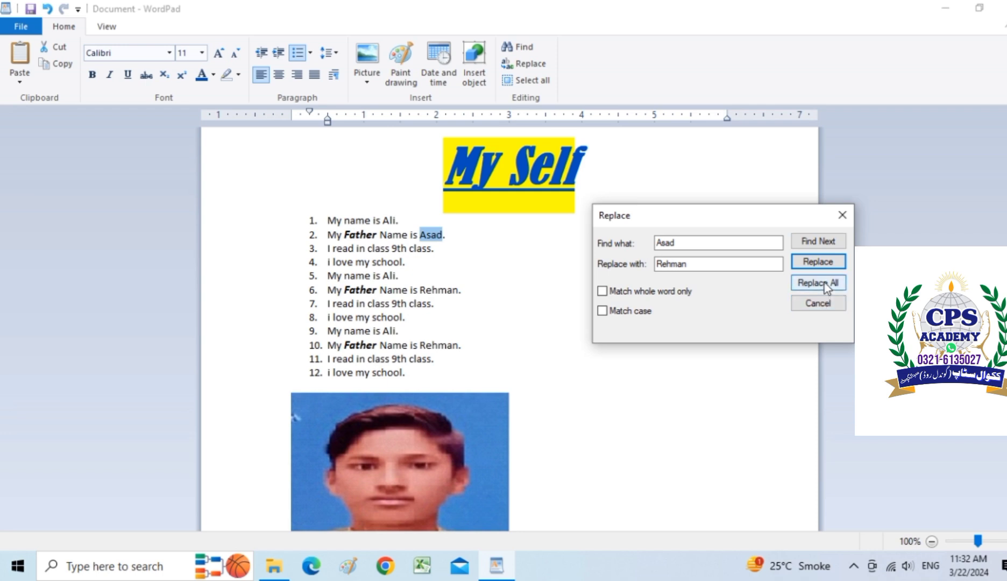
{"action": "left_click", "coordinate": [826, 283]}
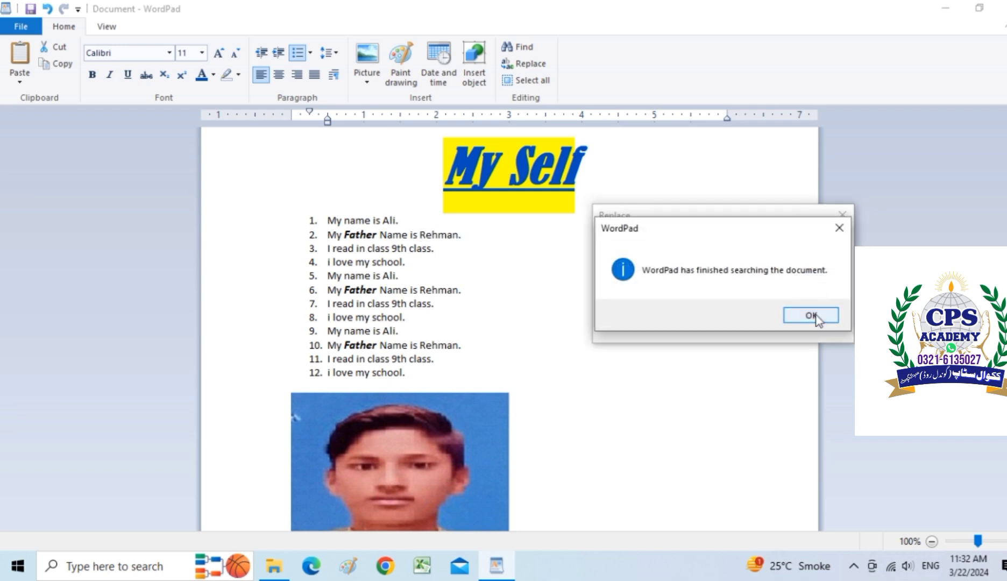
{"action": "left_click", "coordinate": [818, 315]}
{"action": "left_click", "coordinate": [818, 304]}
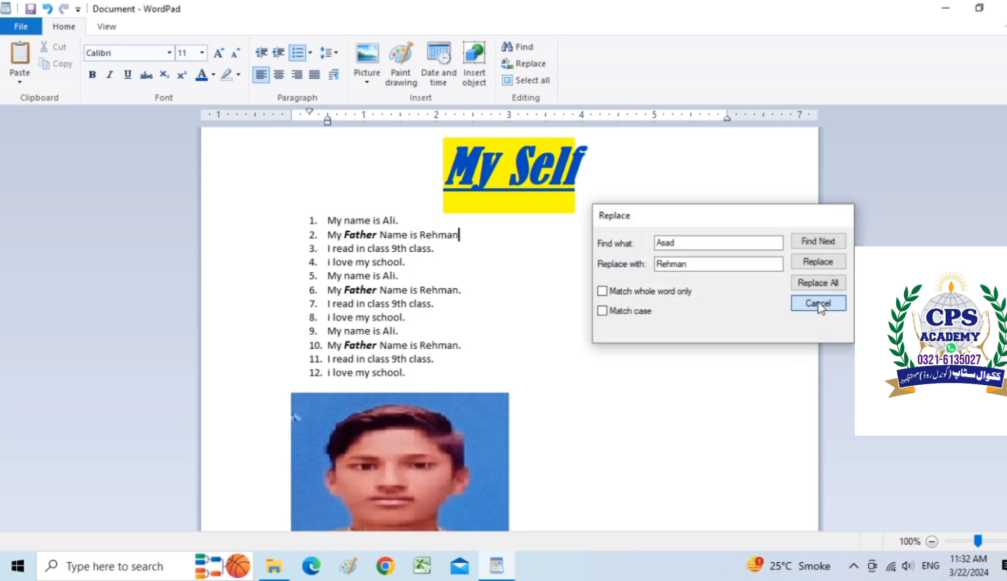
Select the entire document content, cut it, and undo the cut.
{"action": "left_click", "coordinate": [536, 81]}
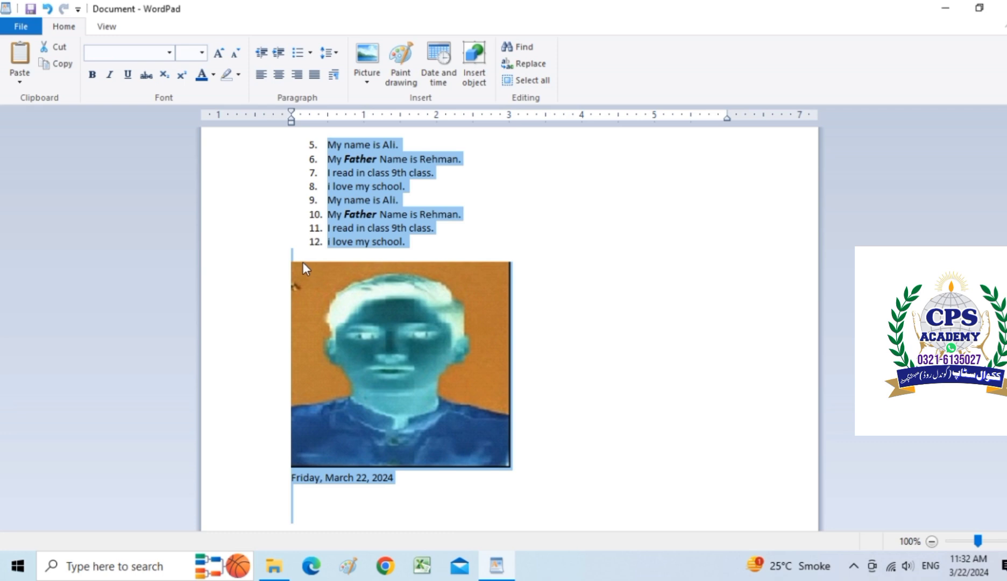
{"action": "left_click", "coordinate": [62, 50]}
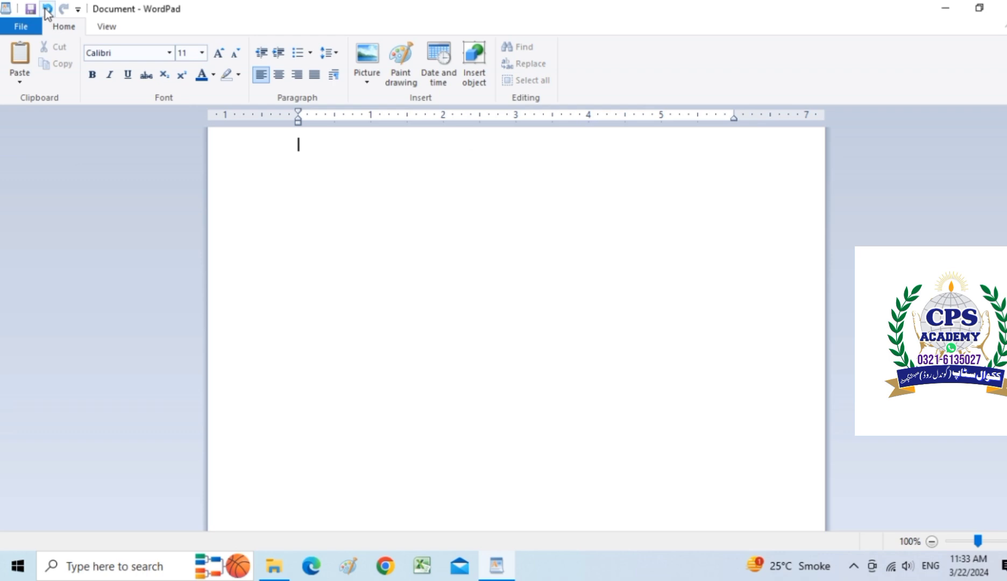
{"action": "left_click", "coordinate": [46, 9]}
{"action": "left_click", "coordinate": [534, 232]}
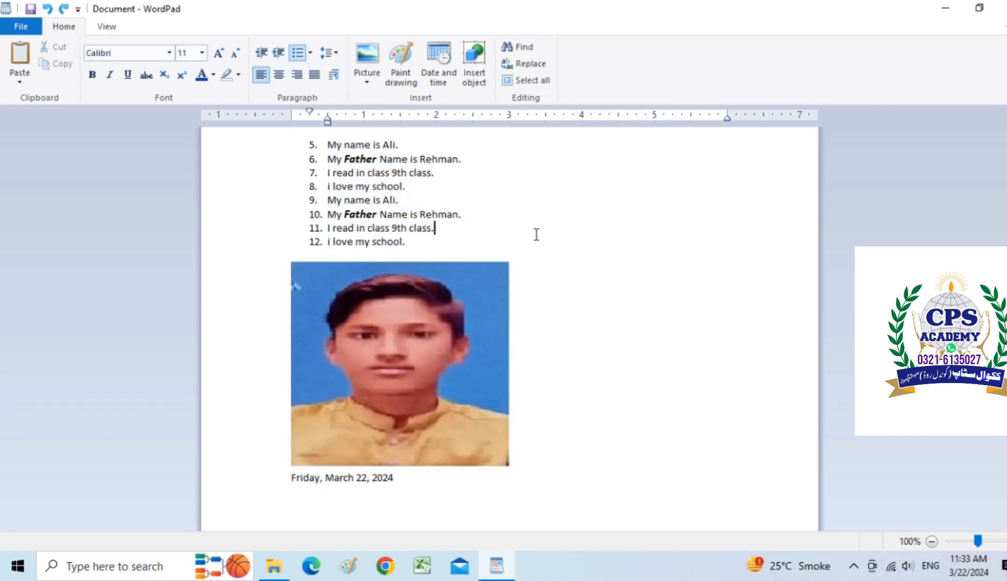
{"action": "scroll", "coordinate": [529, 234], "scroll_direction": "up", "scroll_amount": 3}
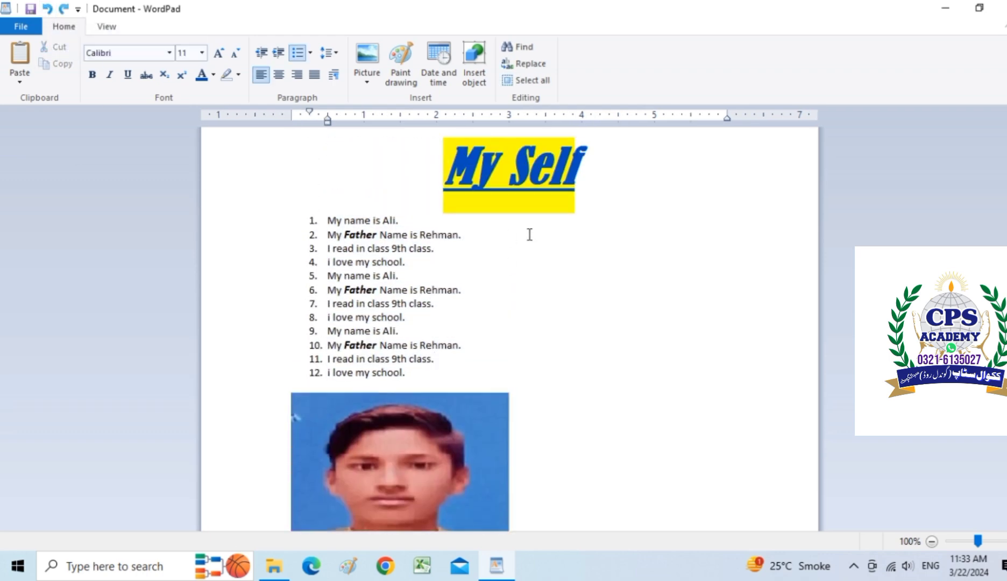
{"action": "scroll", "coordinate": [529, 234], "scroll_direction": "down", "scroll_amount": 3}
On a new line below the date, enter x with 25 as a superscript.
{"action": "left_click", "coordinate": [415, 486]}
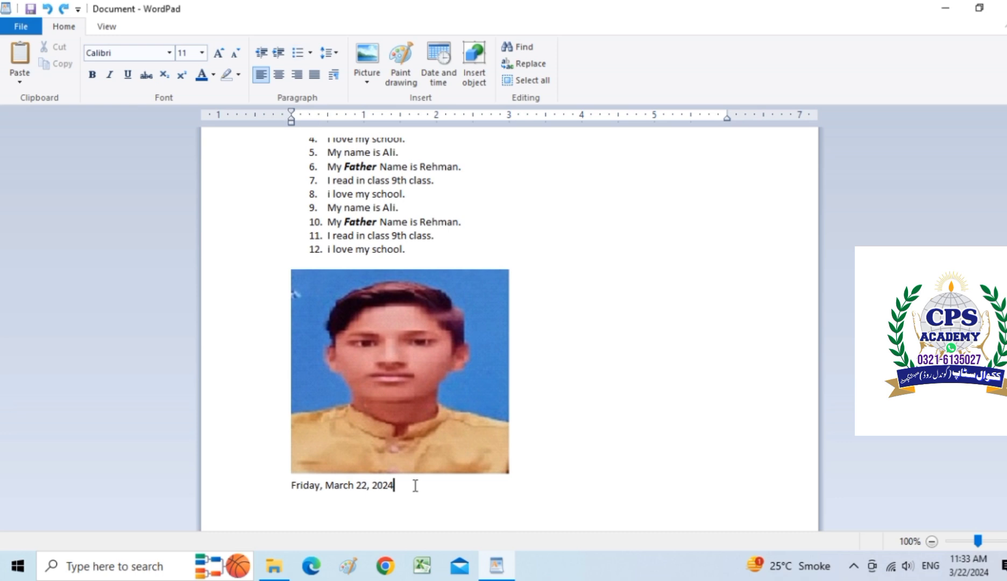
{"action": "key", "text": "Return"}
{"action": "type", "text": "x"}
{"action": "left_click", "coordinate": [178, 75]}
{"action": "type", "text": "25"}
{"action": "left_click", "coordinate": [183, 74]}
On the line below the x expression, enter y with 20 as a subscript.
{"action": "key", "text": "Return"}
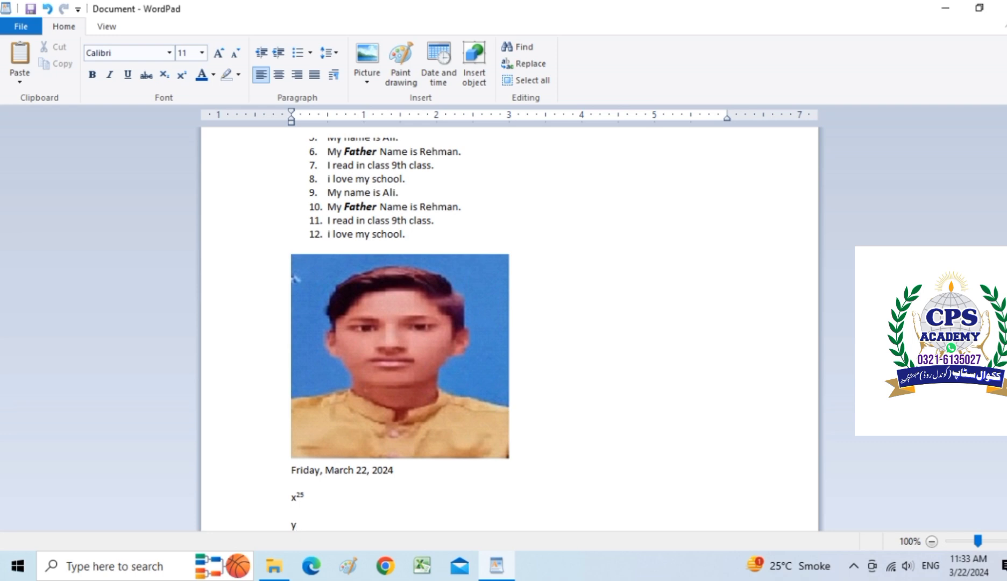
{"action": "left_click", "coordinate": [165, 78]}
{"action": "type", "text": "y20"}
Apply strikethrough to the word Father in line 2 of the numbered list.
{"action": "scroll", "coordinate": [610, 343], "scroll_direction": "up", "scroll_amount": 4}
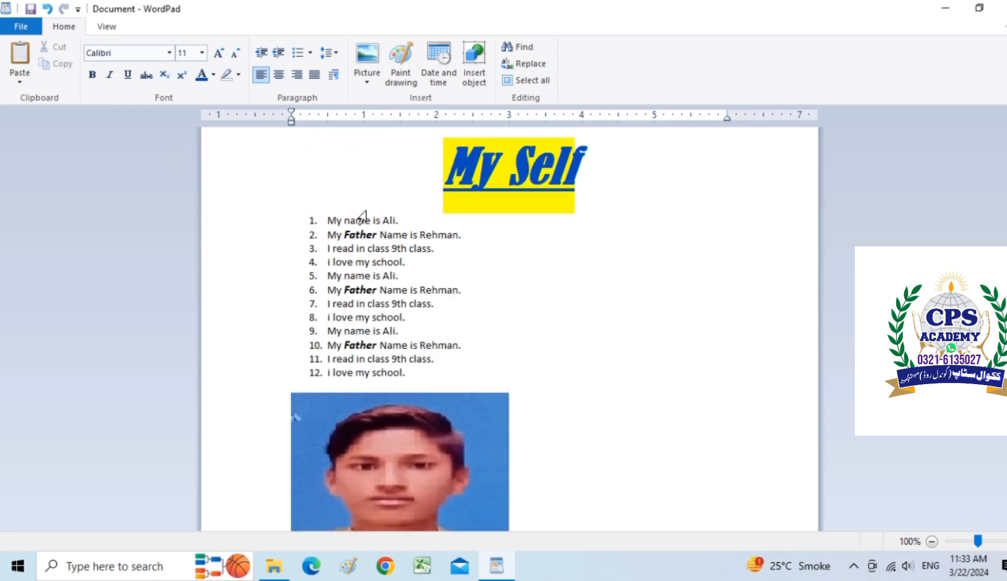
{"action": "left_click_drag", "start_coordinate": [344, 235], "coordinate": [370, 240]}
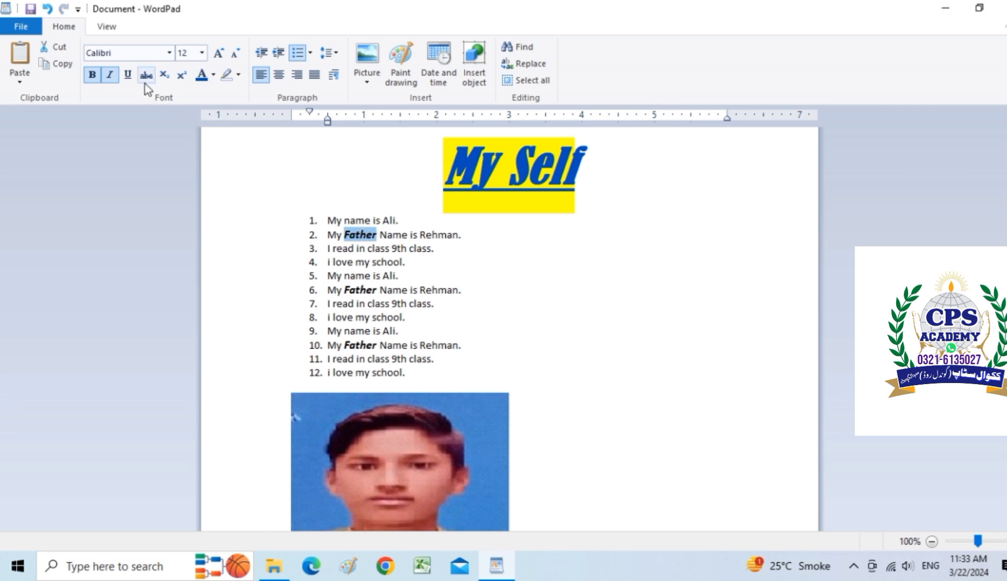
{"action": "left_click", "coordinate": [500, 273]}
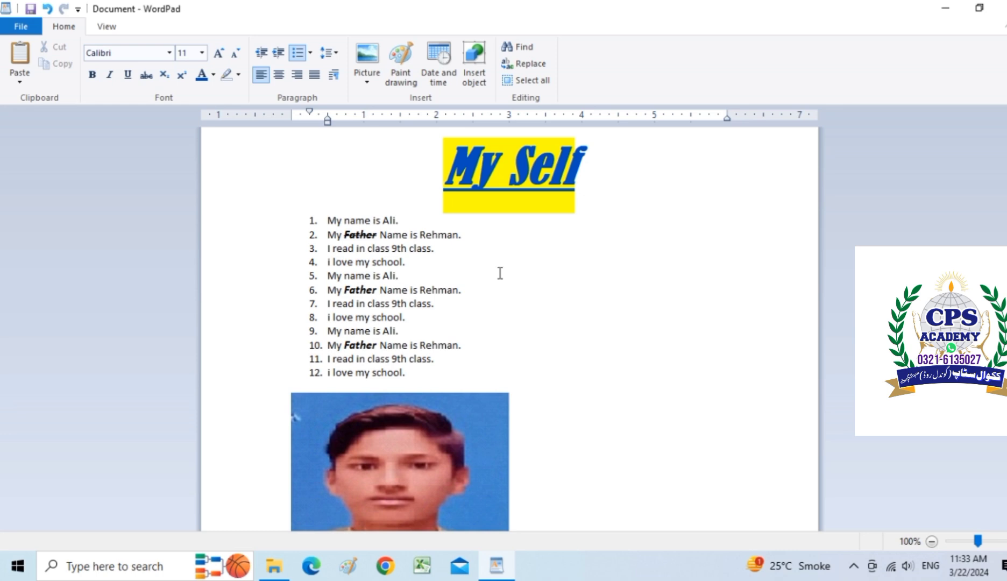
Zoom the document in to 140%, out to 50%, and reset it to 100%.
{"action": "left_click", "coordinate": [107, 27]}
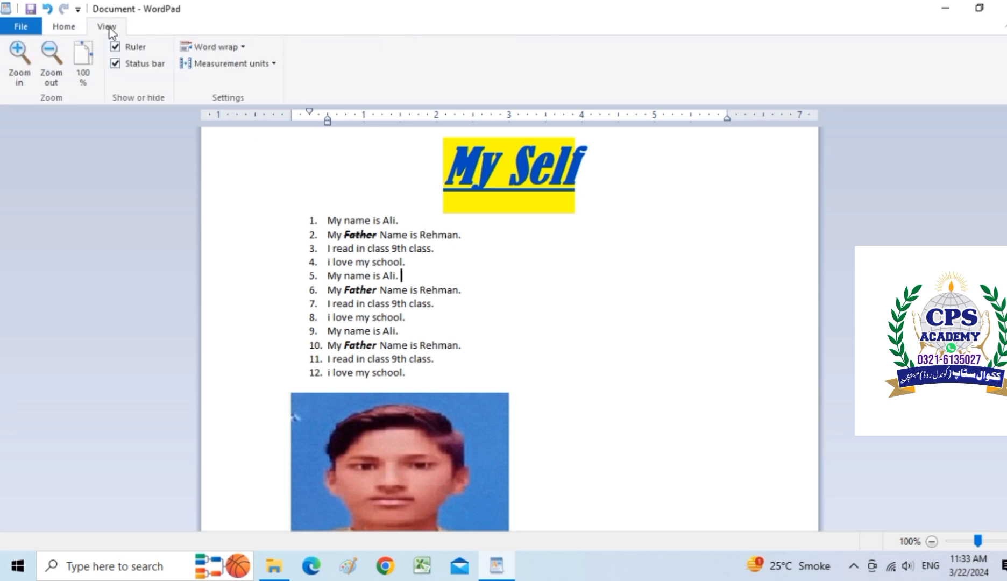
{"action": "left_click", "coordinate": [22, 71]}
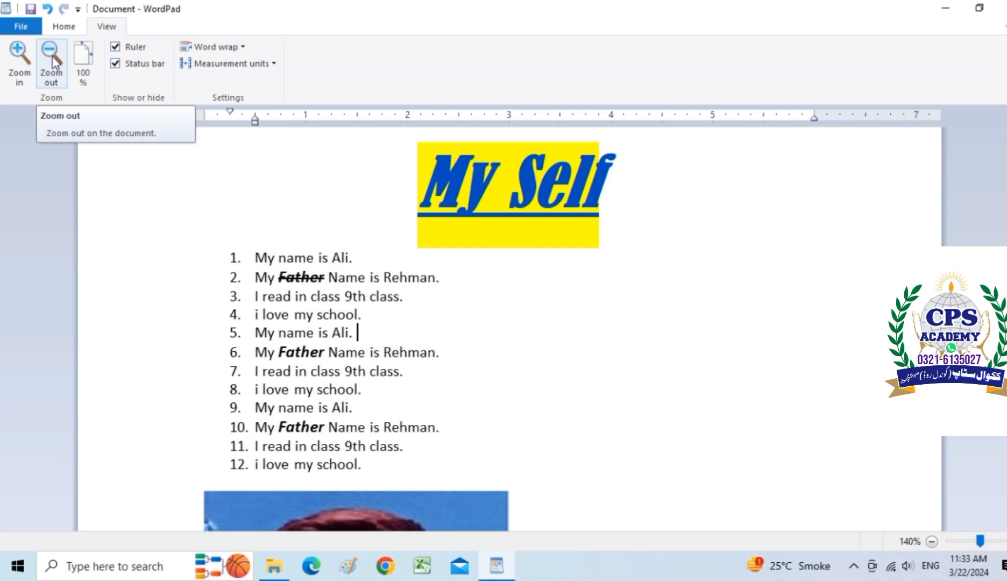
{"action": "left_click", "coordinate": [53, 57]}
{"action": "left_click", "coordinate": [53, 57]}
{"action": "left_click", "coordinate": [53, 57]}
{"action": "left_click", "coordinate": [53, 57]}
{"action": "left_click", "coordinate": [53, 57]}
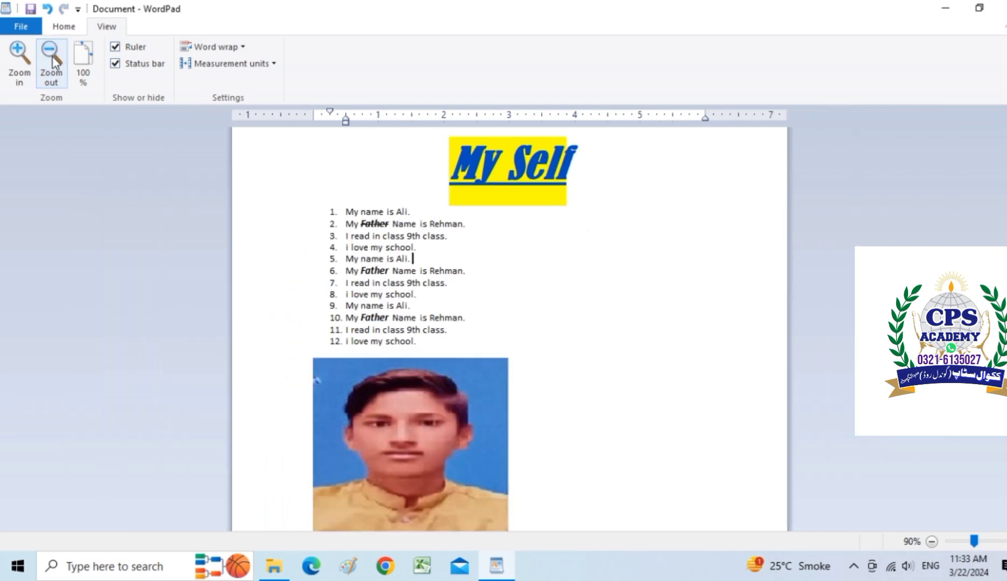
{"action": "left_click", "coordinate": [52, 56]}
{"action": "left_click", "coordinate": [52, 57]}
{"action": "left_click", "coordinate": [53, 56]}
{"action": "left_click", "coordinate": [53, 57]}
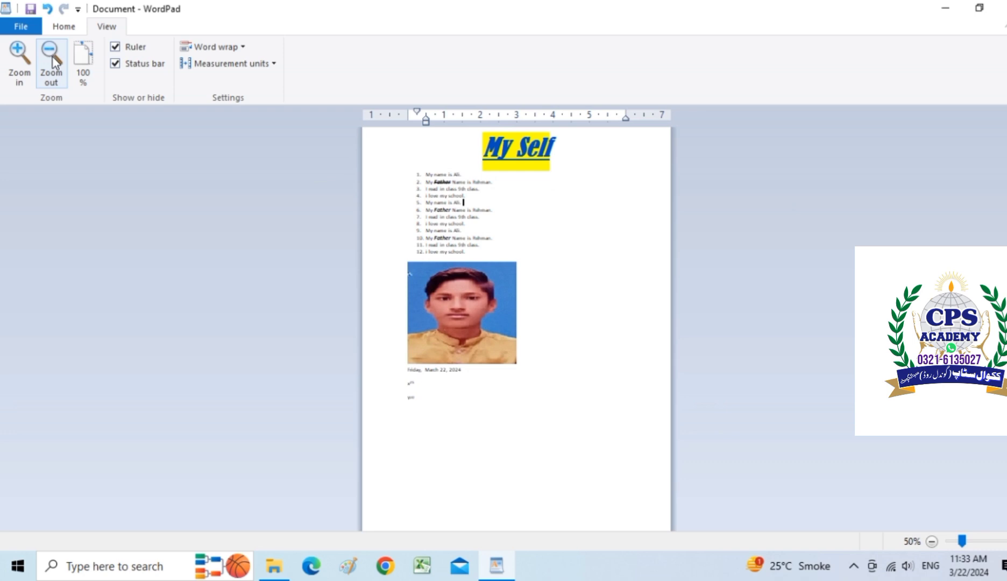
{"action": "left_click", "coordinate": [81, 65]}
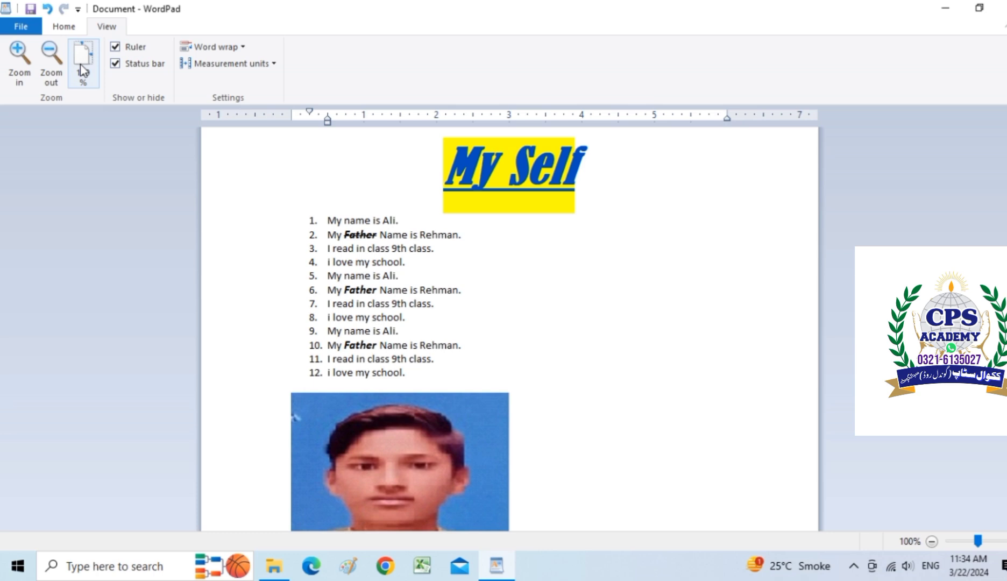
Hide the ruler and show it again, and turn off the status bar.
{"action": "left_click", "coordinate": [114, 48]}
{"action": "left_click", "coordinate": [115, 48]}
{"action": "left_click", "coordinate": [116, 64]}
{"action": "left_click", "coordinate": [116, 64]}
{"action": "left_click", "coordinate": [145, 63]}
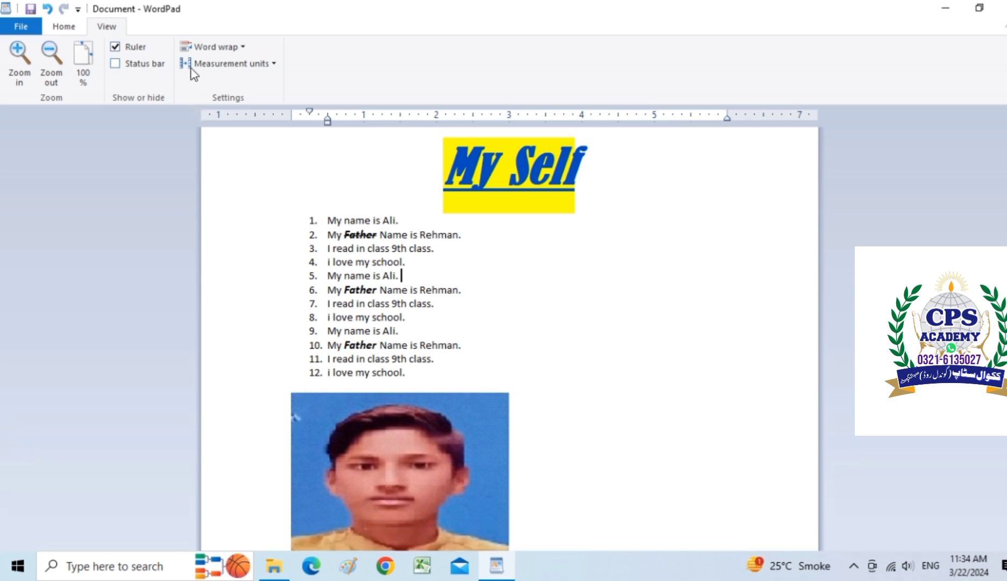
Look through the available word wrap and measurement unit options.
{"action": "left_click", "coordinate": [225, 48]}
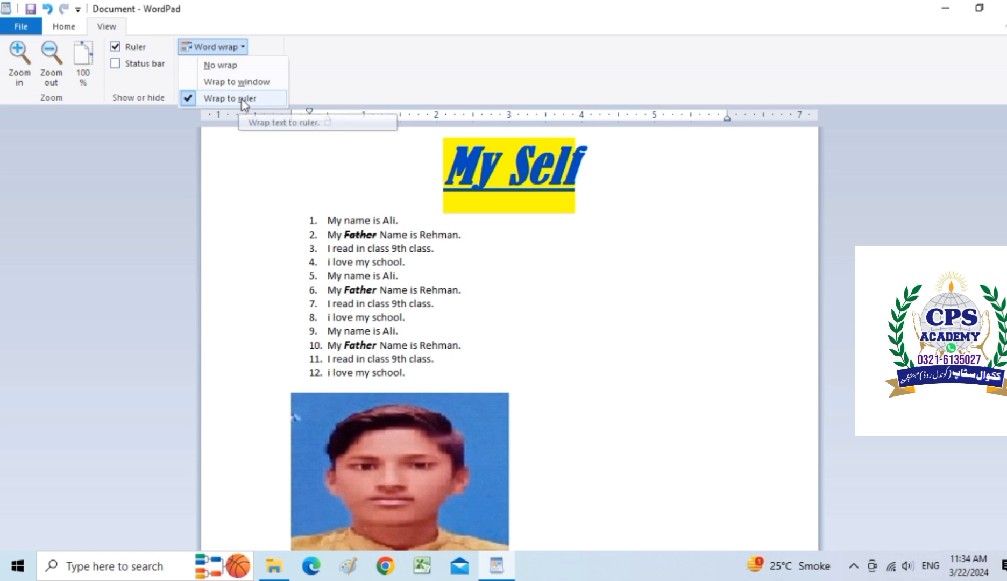
{"action": "left_click", "coordinate": [215, 48]}
{"action": "left_click", "coordinate": [240, 64]}
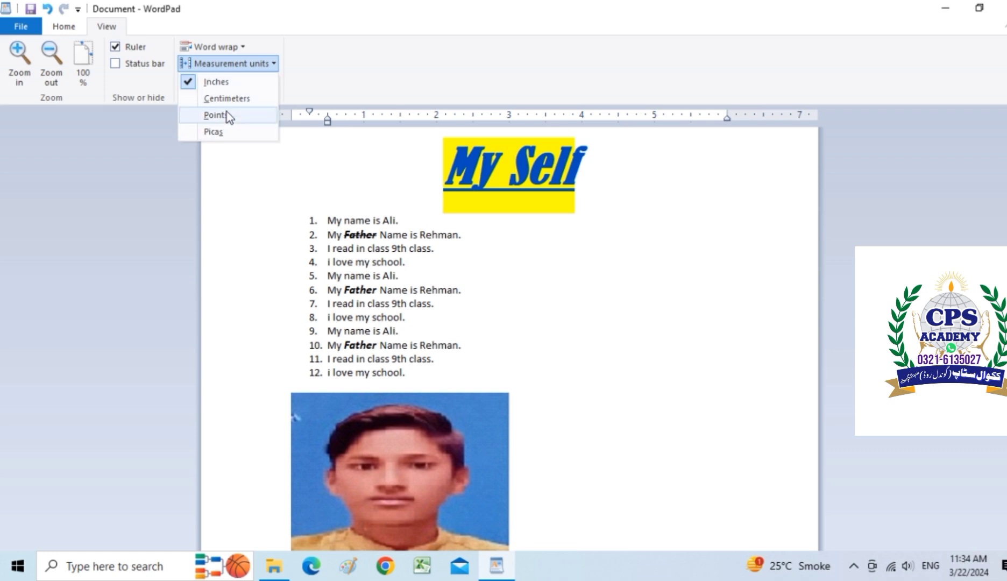
{"action": "left_click", "coordinate": [246, 64]}
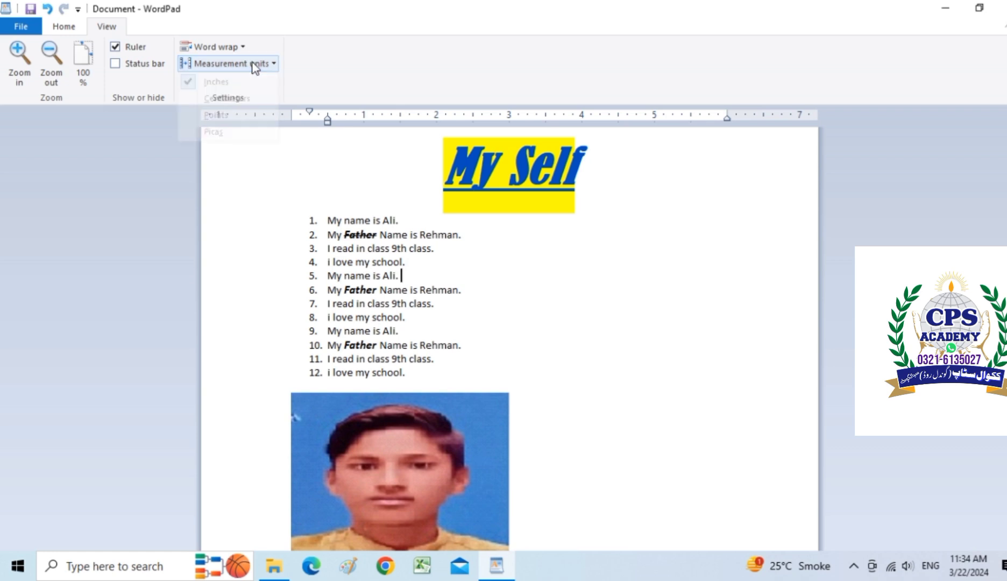
Switch the ruler's measurement units to centimeters, points and picas in turn, and return them to inches.
{"action": "left_click", "coordinate": [229, 64]}
{"action": "left_click", "coordinate": [226, 99]}
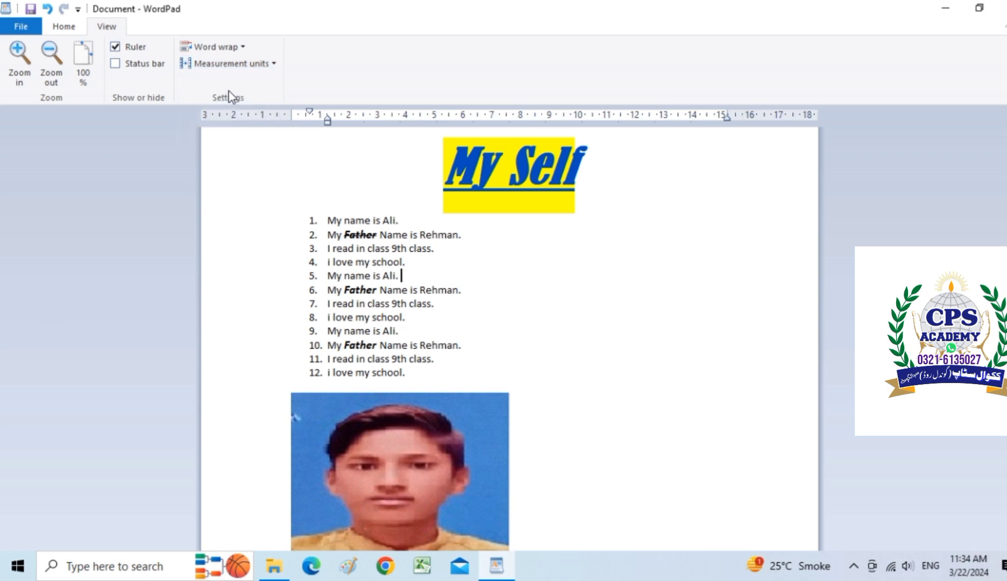
{"action": "left_click", "coordinate": [242, 64]}
{"action": "left_click", "coordinate": [235, 114]}
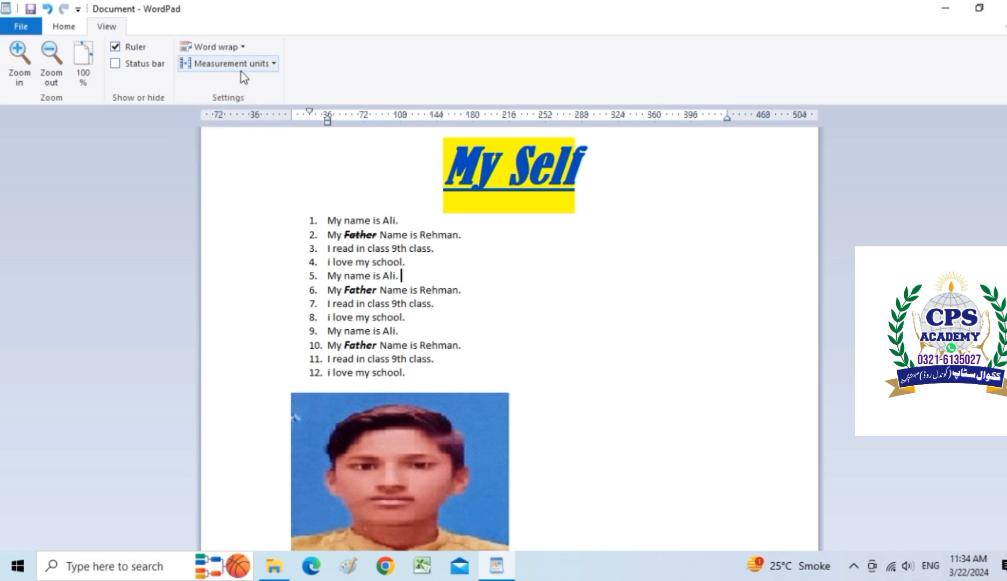
{"action": "left_click", "coordinate": [243, 65]}
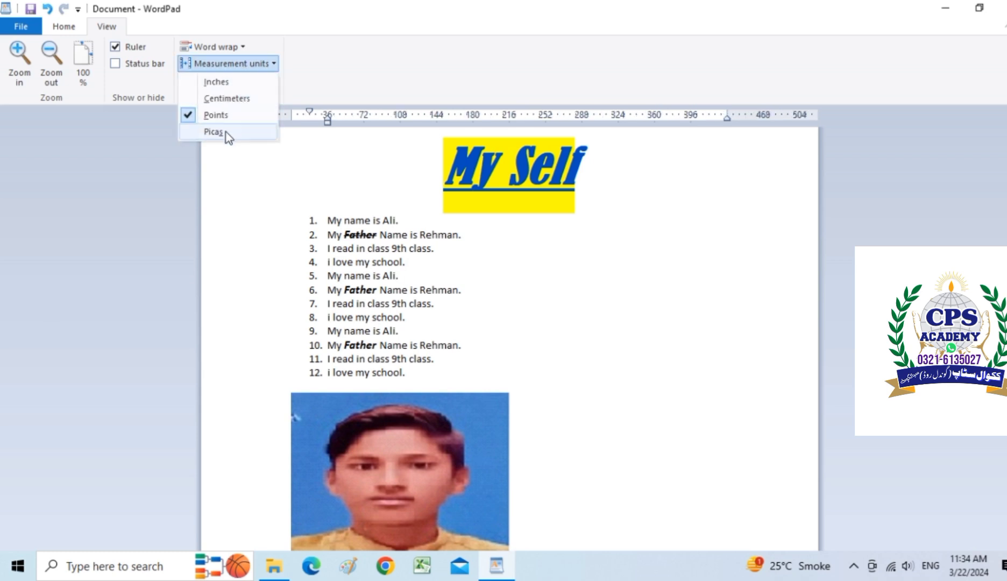
{"action": "left_click", "coordinate": [224, 132]}
{"action": "left_click", "coordinate": [243, 67]}
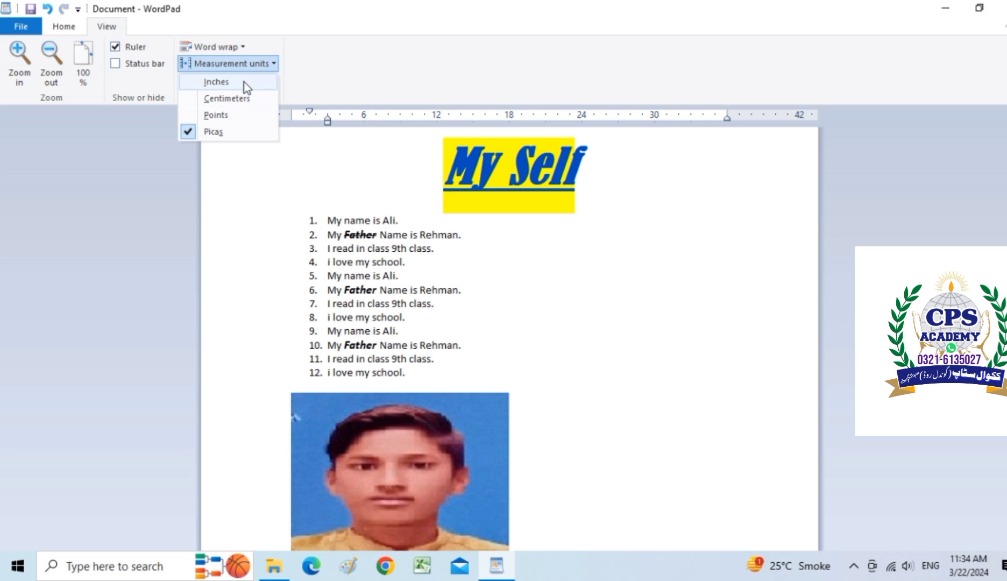
{"action": "left_click", "coordinate": [243, 82]}
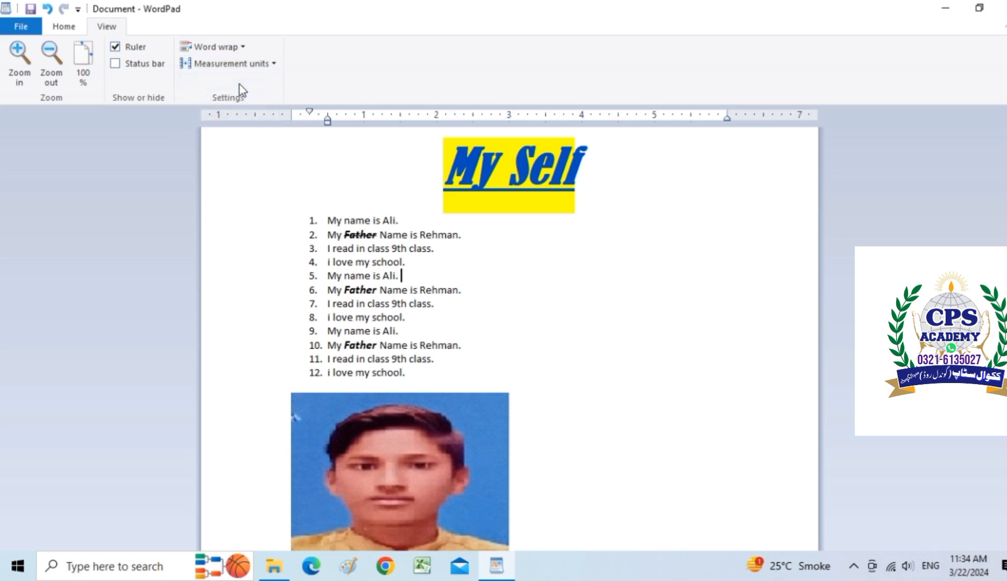
Save the document as "myself" in Rich Text Format in the Documents folder.
{"action": "left_click", "coordinate": [64, 27]}
{"action": "left_click", "coordinate": [21, 28]}
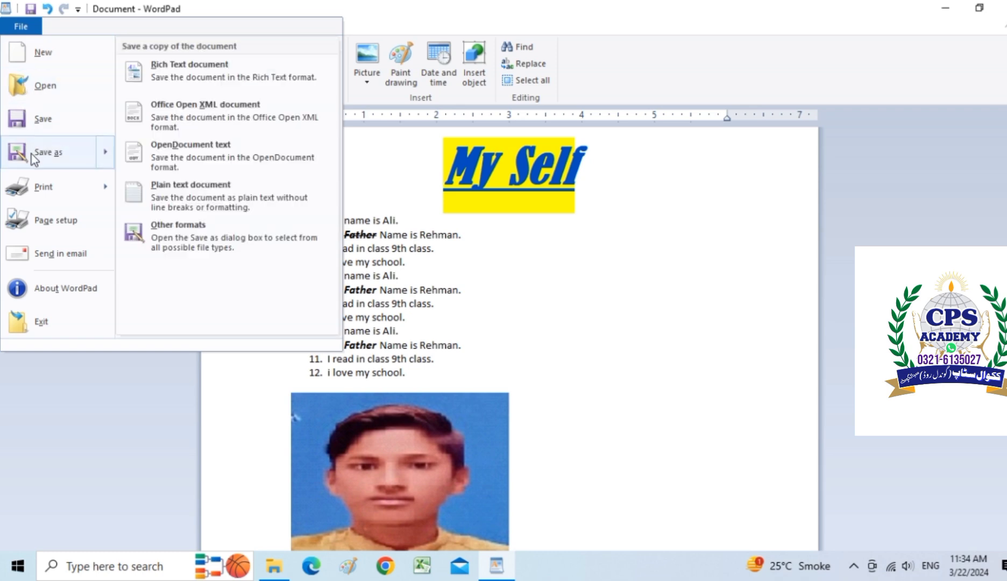
{"action": "mouse_move", "coordinate": [39, 193]}
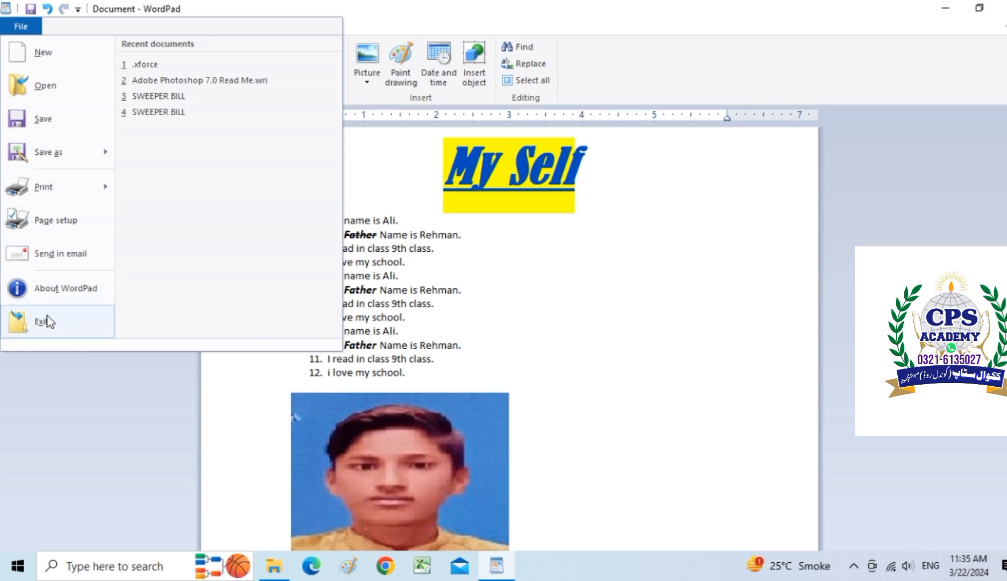
{"action": "left_click", "coordinate": [38, 119]}
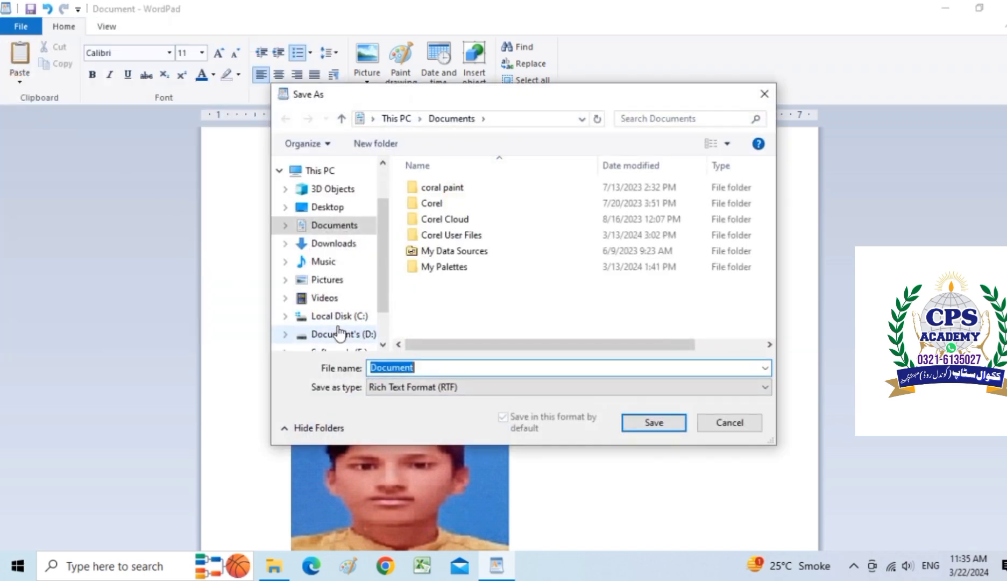
{"action": "type", "text": "m"}
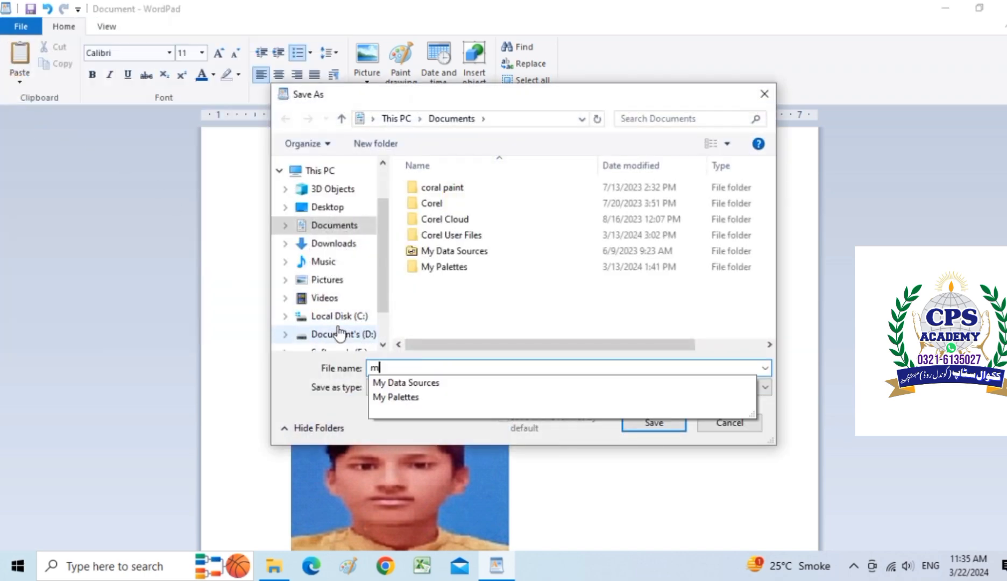
{"action": "type", "text": "yself"}
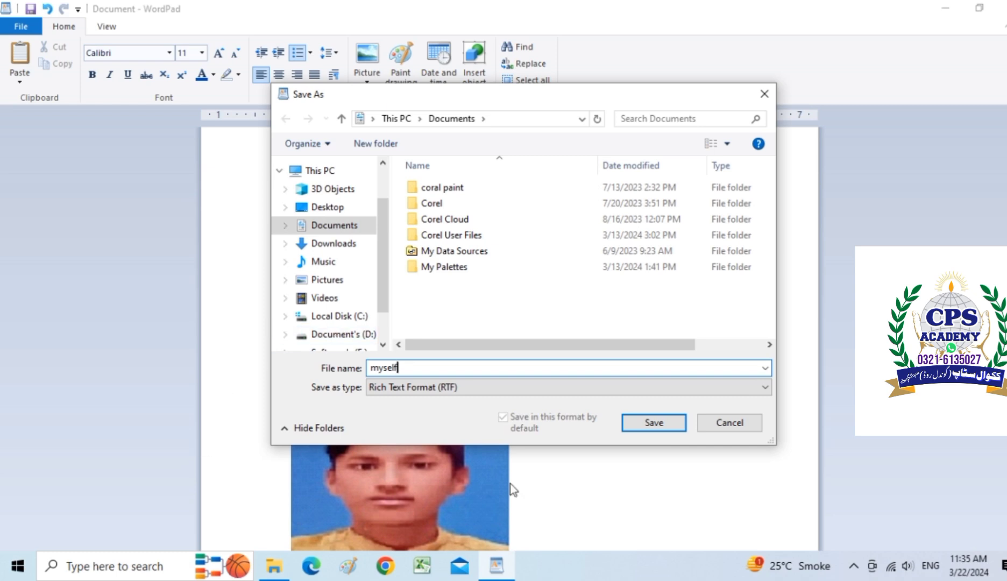
{"action": "left_click", "coordinate": [661, 428]}
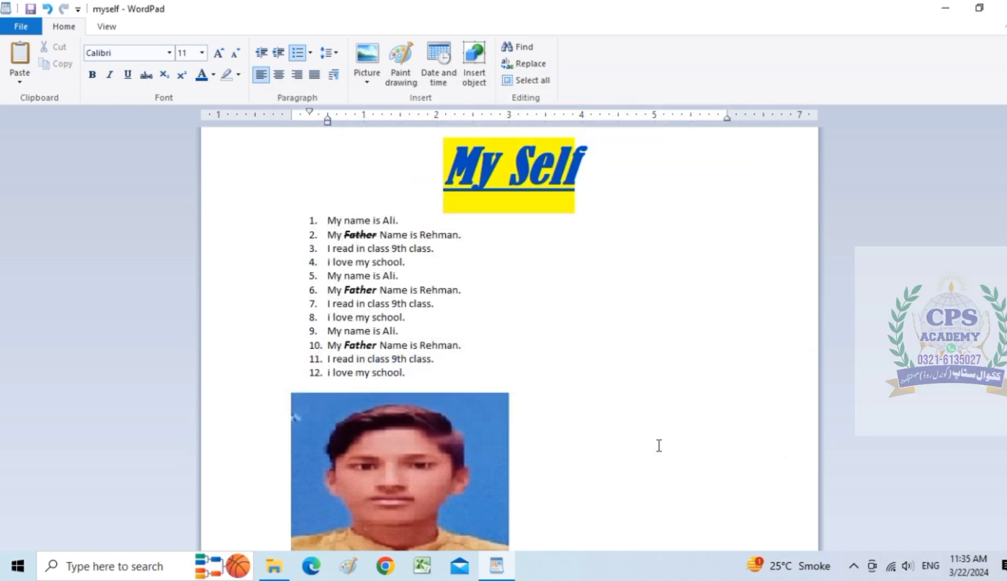